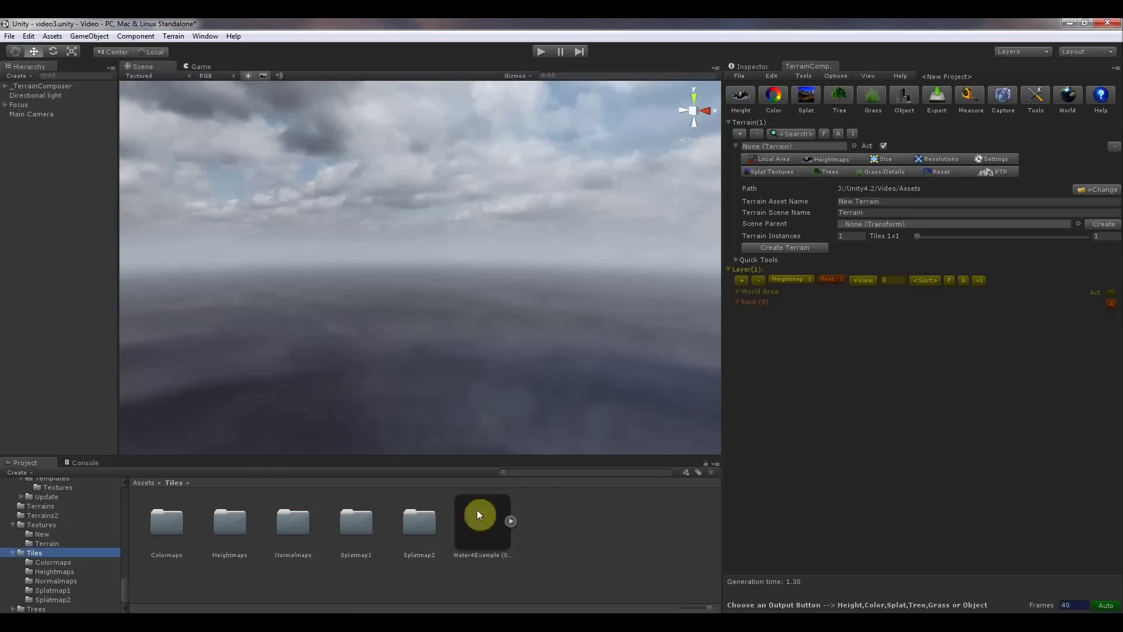
- Bring up World Machine's New Project.tmd terrain node graph from the taskbar
{"action": "left_click", "coordinate": [319, 623]}
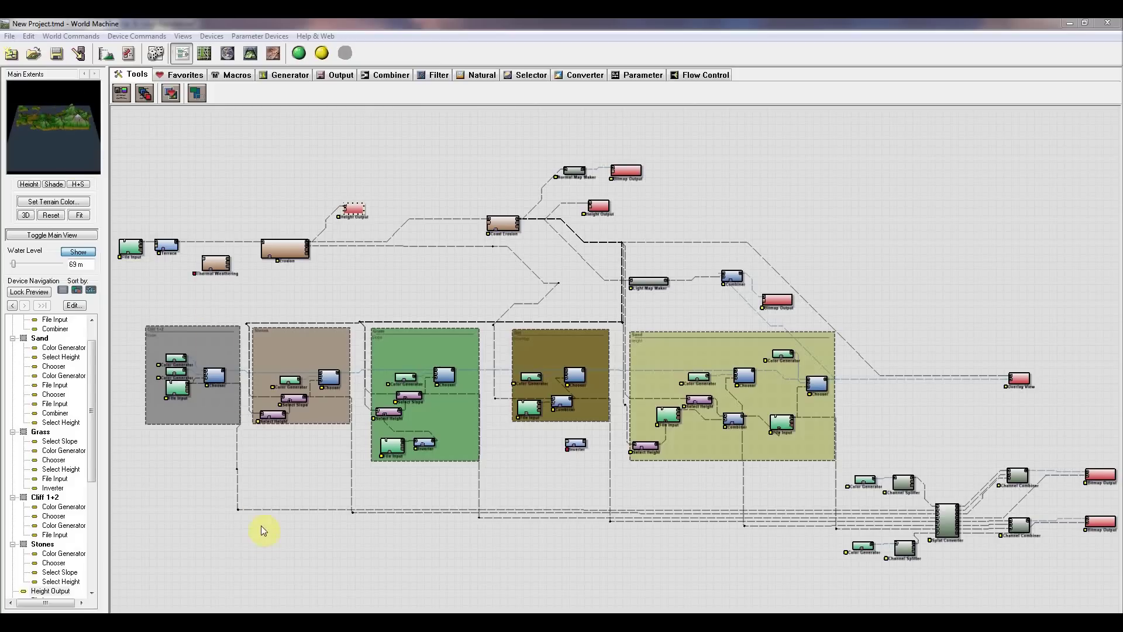
- Back in Unity, browse the Colormaps, Heightmaps, Normalmaps, Splatmap2 and Splatmap1 tile folders
{"action": "left_click", "coordinate": [269, 628]}
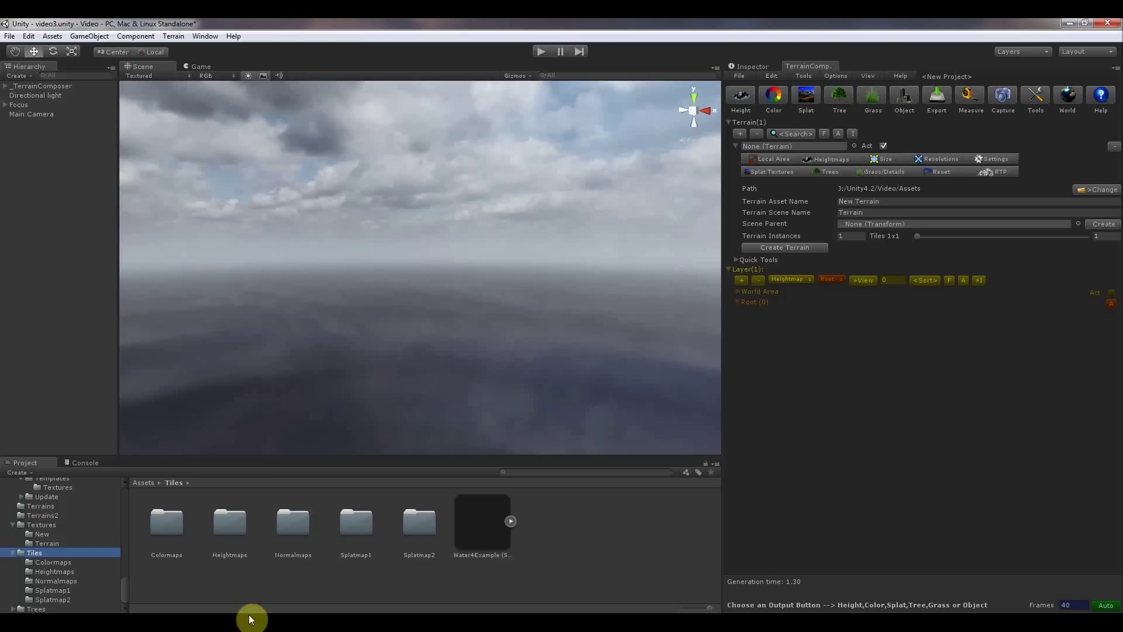
{"action": "left_click", "coordinate": [87, 562]}
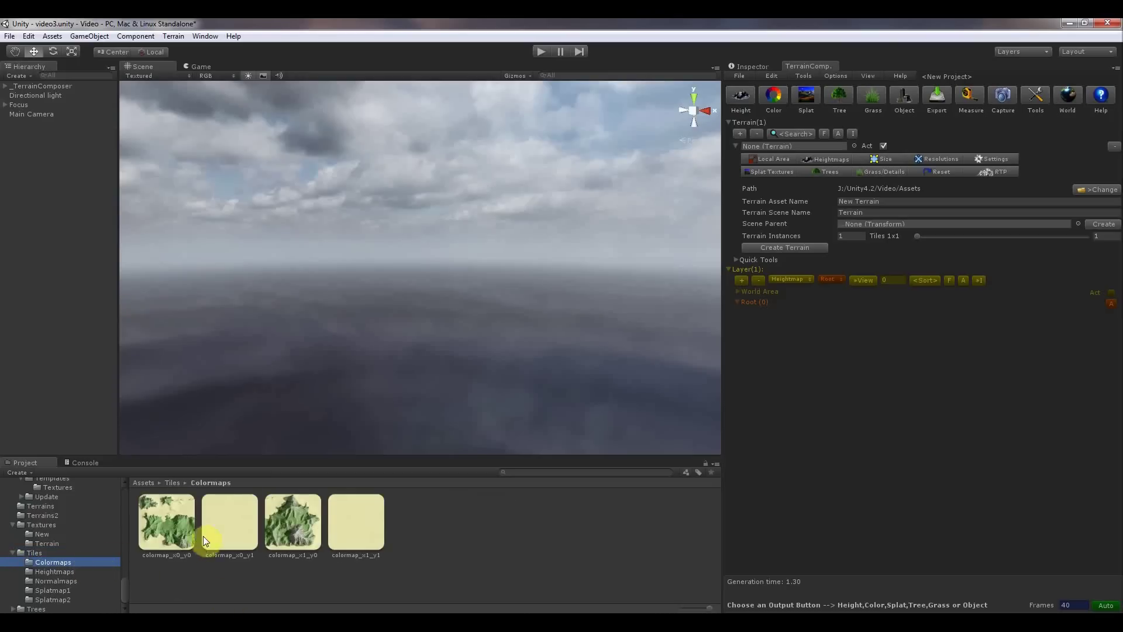
{"action": "left_click", "coordinate": [44, 572]}
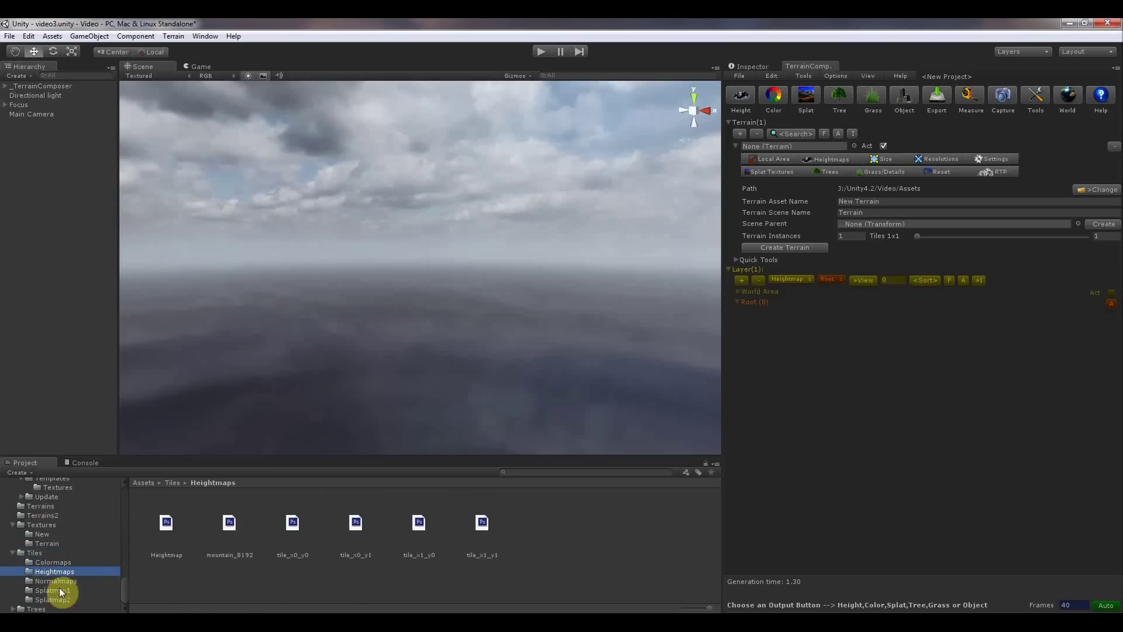
{"action": "left_click", "coordinate": [55, 581]}
{"action": "left_click", "coordinate": [69, 598]}
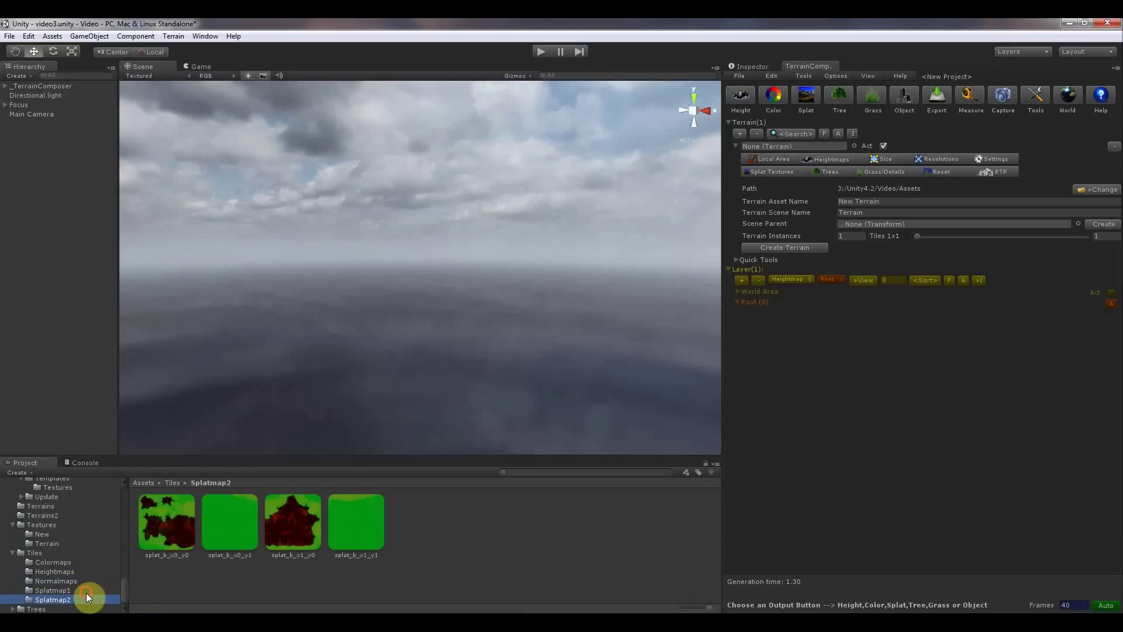
{"action": "left_click", "coordinate": [86, 591]}
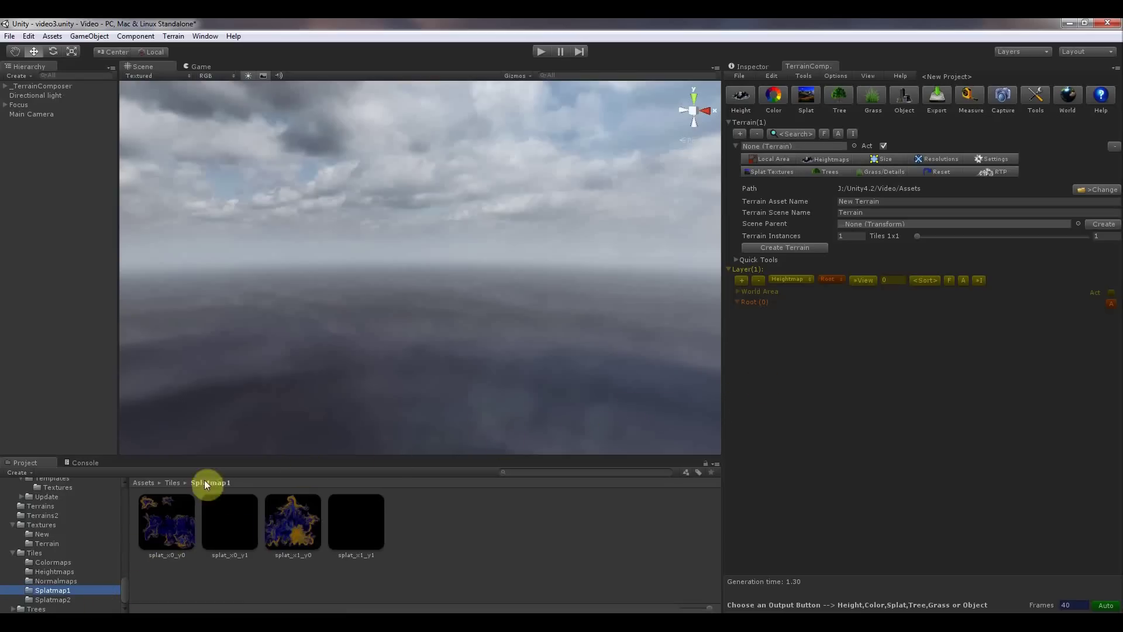
- Recheck the colormaps and normal maps, then bring up the RTP.pdf manual in Adobe Reader
{"action": "left_click", "coordinate": [59, 562]}
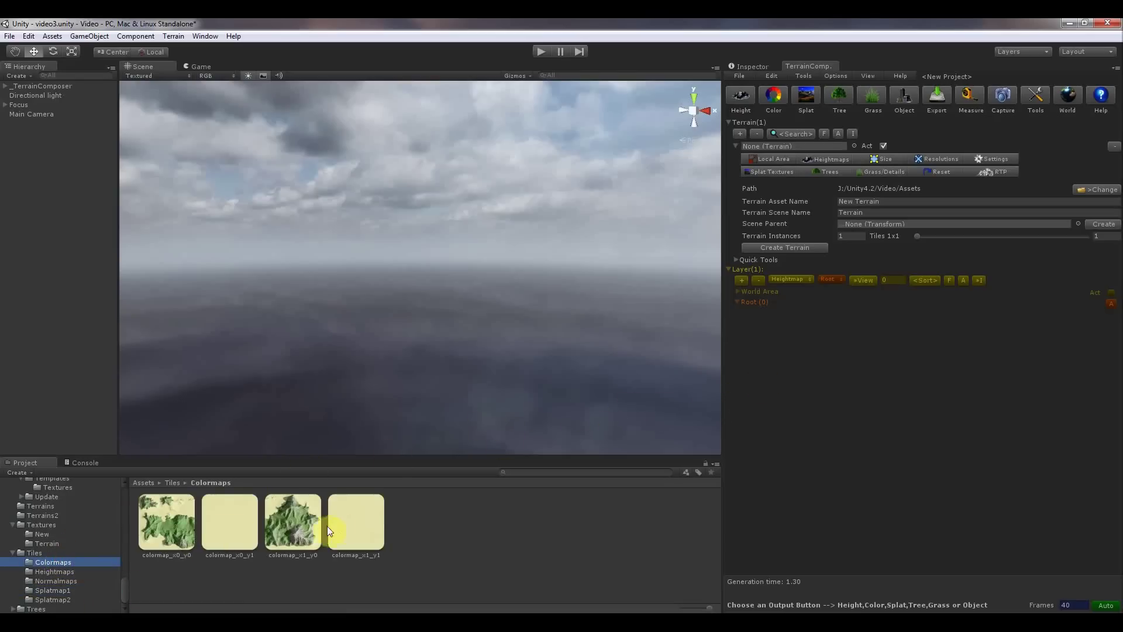
{"action": "left_click", "coordinate": [67, 582]}
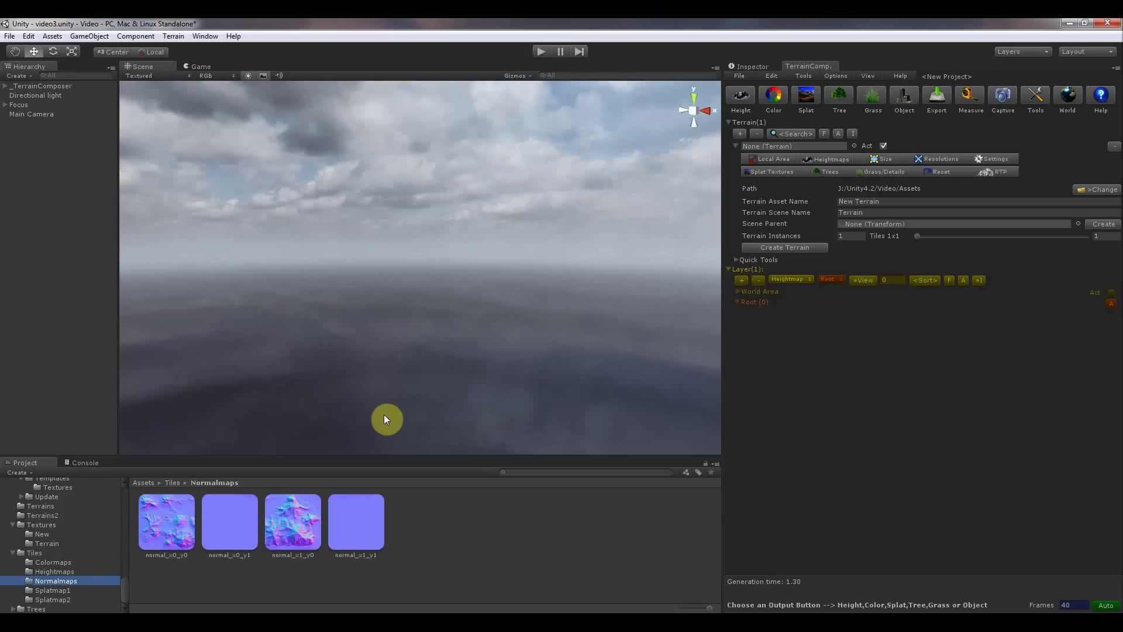
{"action": "left_click", "coordinate": [350, 621]}
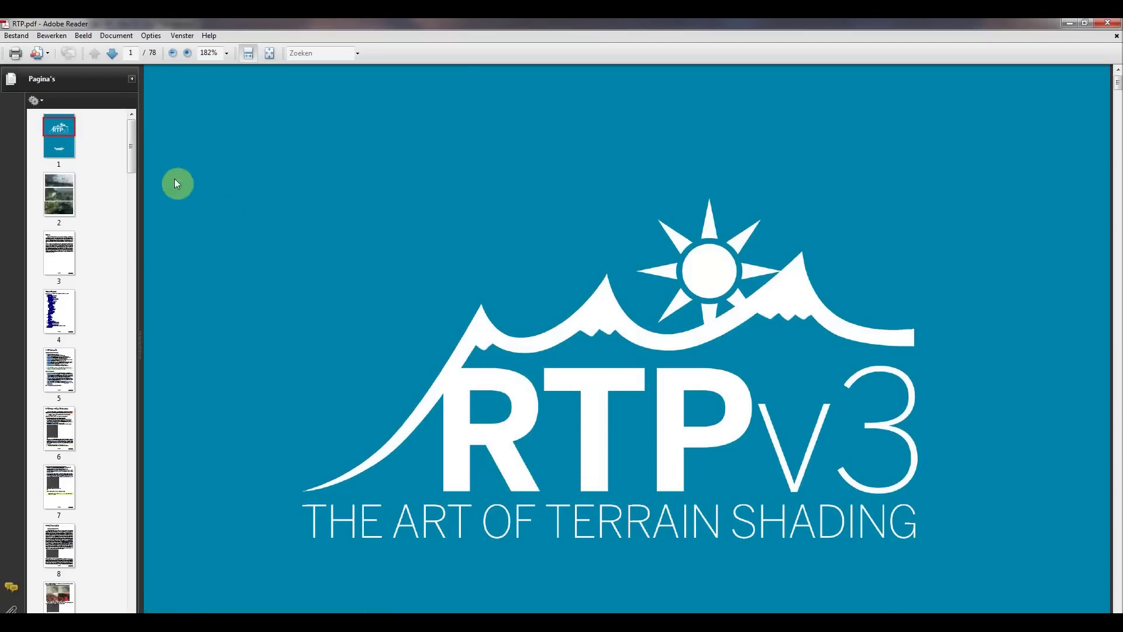
- Go to page 2 of the RTP manual and scroll to the bush-among-rocks screenshot
{"action": "left_click", "coordinate": [72, 199]}
{"action": "scroll", "coordinate": [544, 286], "scroll_direction": "down", "scroll_amount": 4}
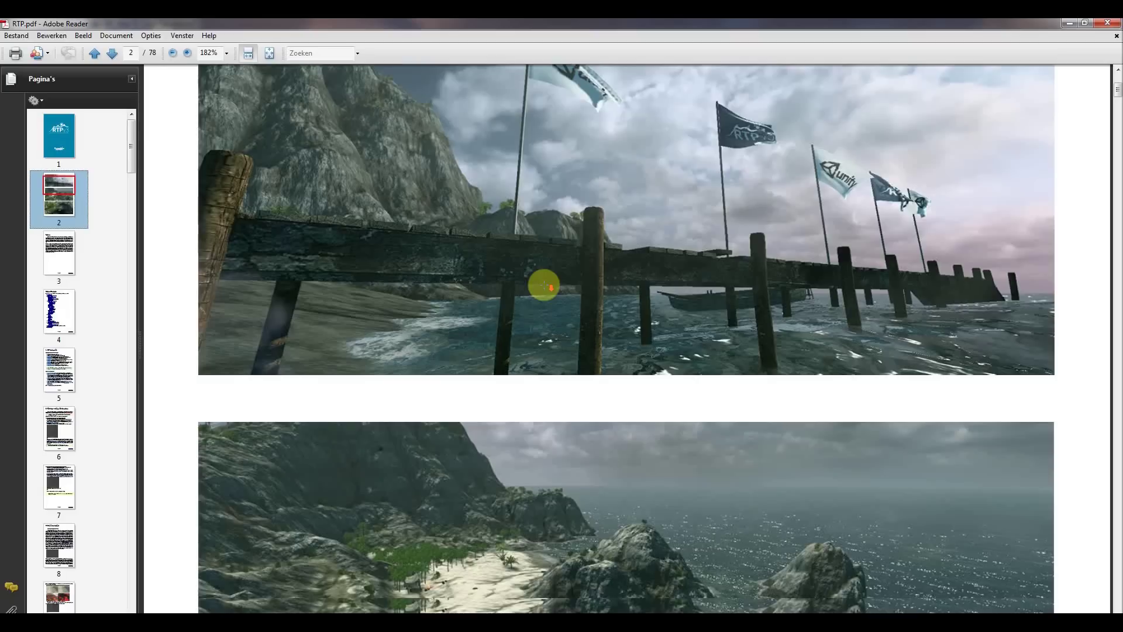
{"action": "scroll", "coordinate": [547, 289], "scroll_direction": "down", "scroll_amount": 10}
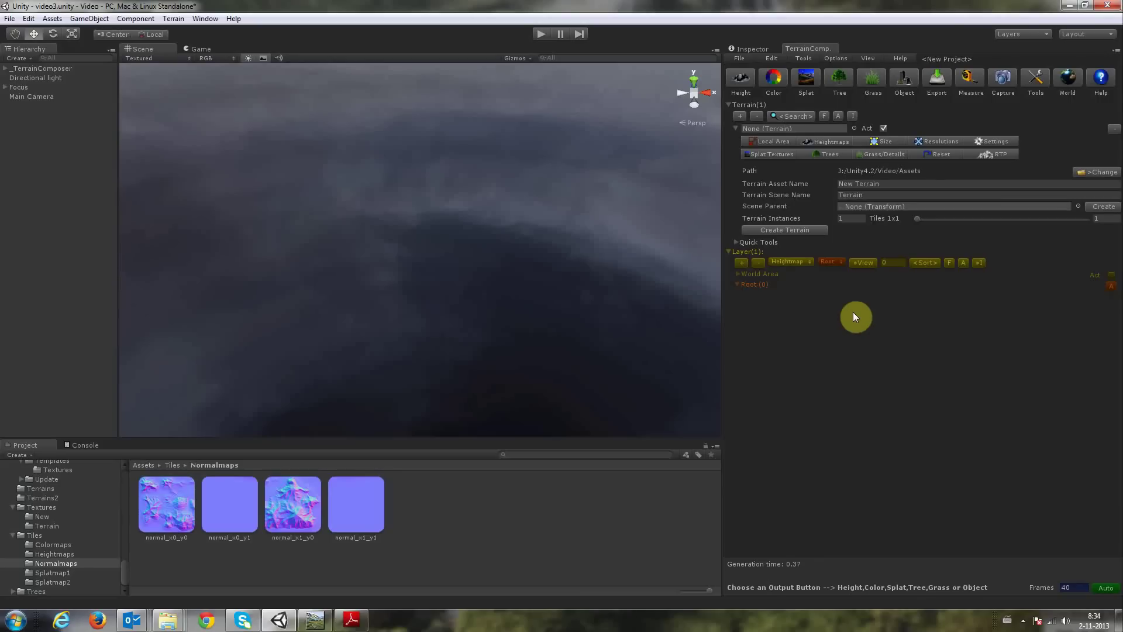
- Set TerrainComposer to 2x2 tiles with a Terrains scene parent, saving data to Terrains2
{"action": "left_click", "coordinate": [924, 220]}
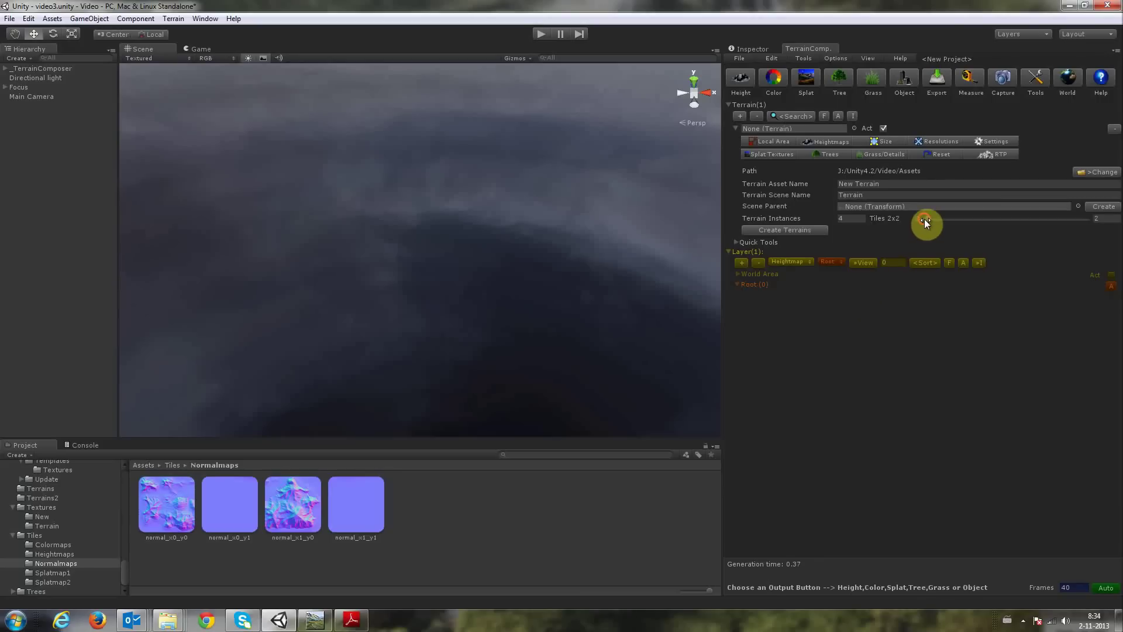
{"action": "left_click", "coordinate": [1091, 207]}
{"action": "left_click", "coordinate": [1088, 171]}
{"action": "double_click", "coordinate": [127, 228]}
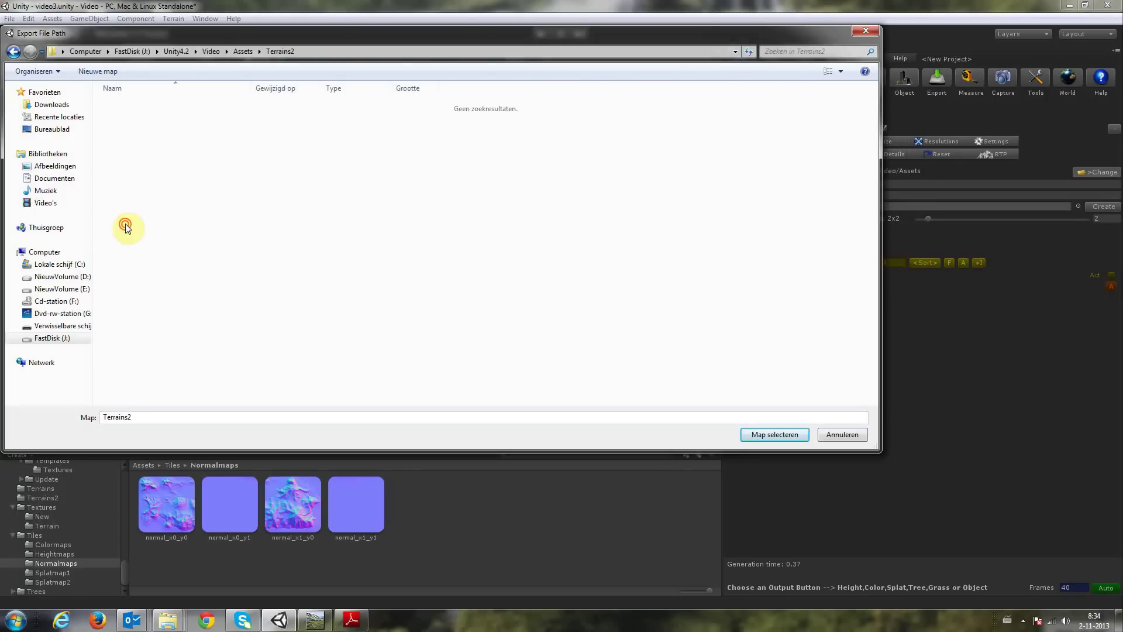
{"action": "left_click", "coordinate": [751, 434]}
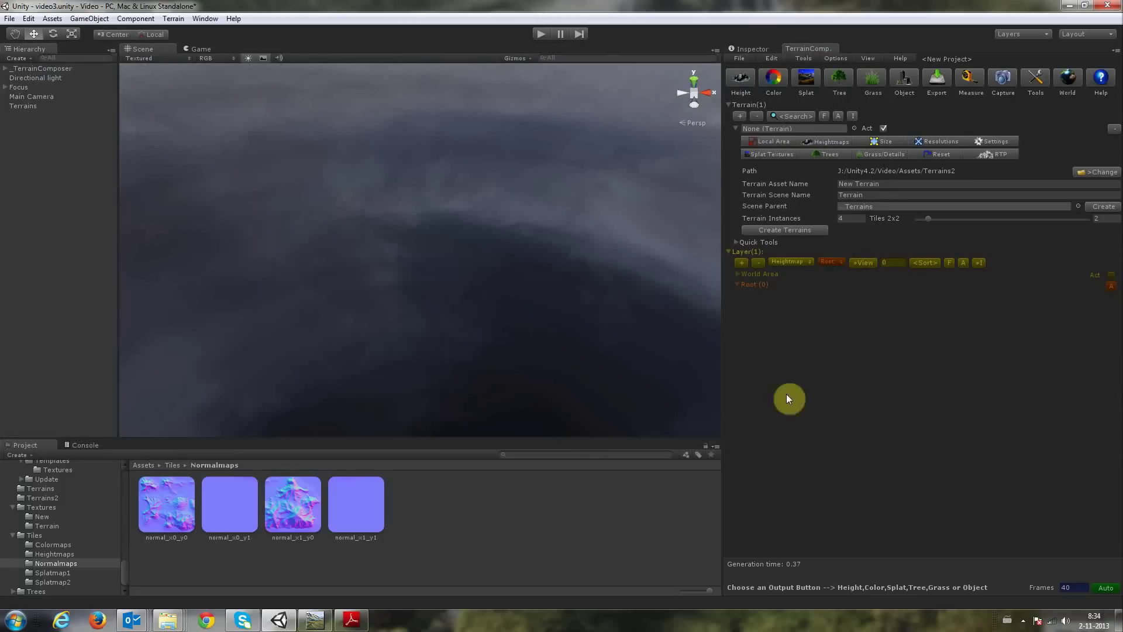
- Create the four terrain tiles and shift Terrain2's position in the scene
{"action": "left_click", "coordinate": [799, 232]}
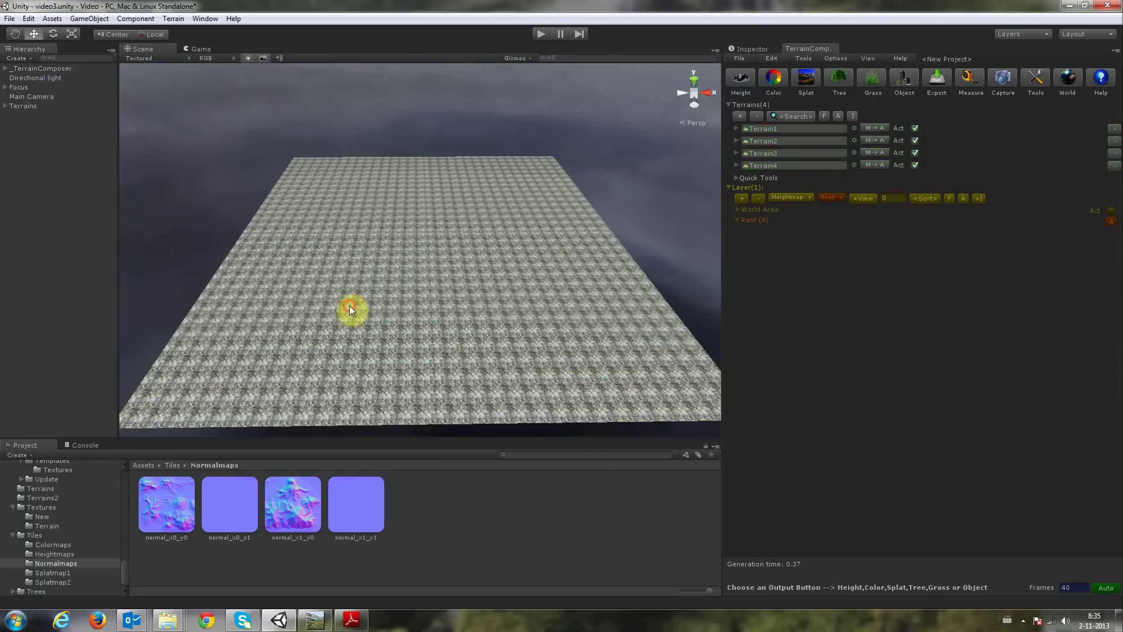
{"action": "left_click", "coordinate": [349, 308]}
{"action": "left_click_drag", "start_coordinate": [375, 307], "coordinate": [401, 281]}
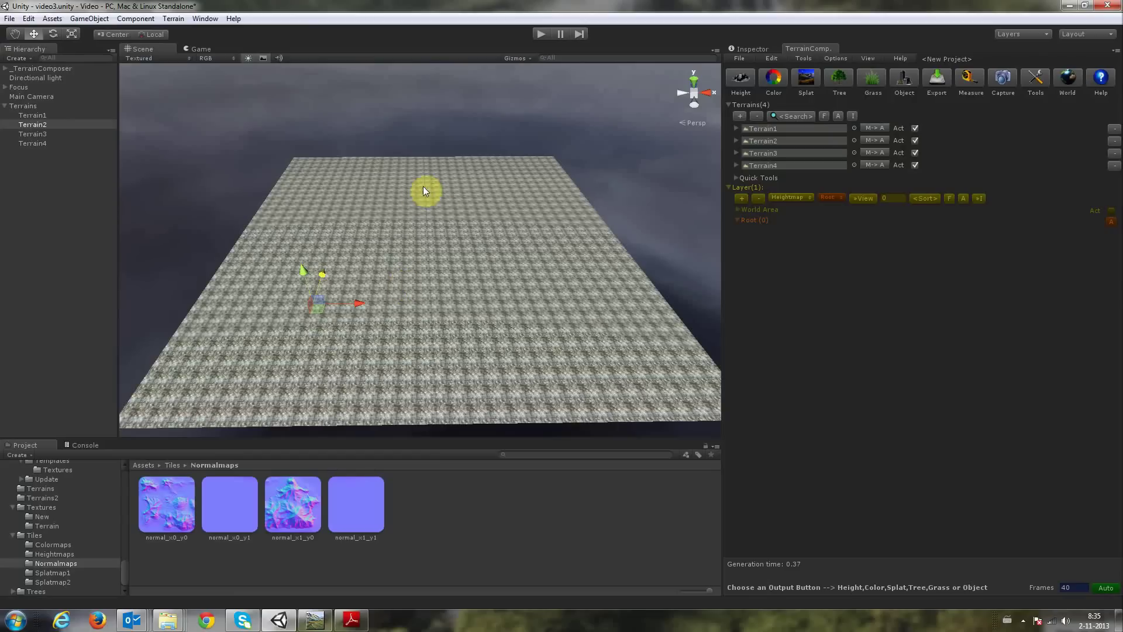
- Load the landscape.prefab RTP preset onto Terrain1 and accept the LOD manager notification
{"action": "left_click", "coordinate": [735, 128]}
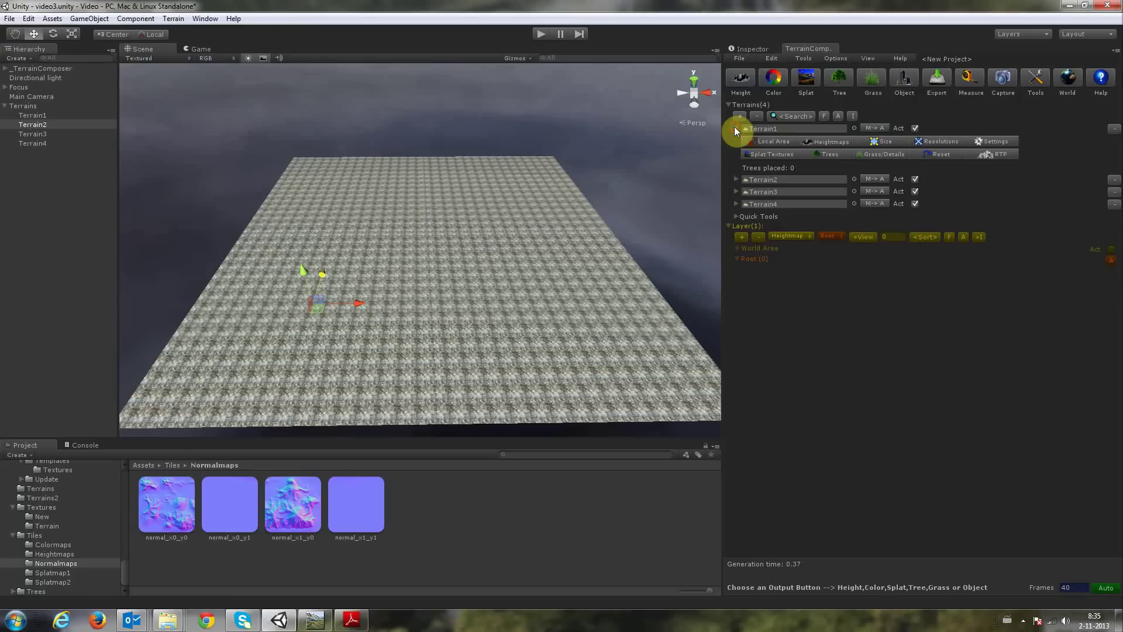
{"action": "left_click", "coordinate": [987, 155]}
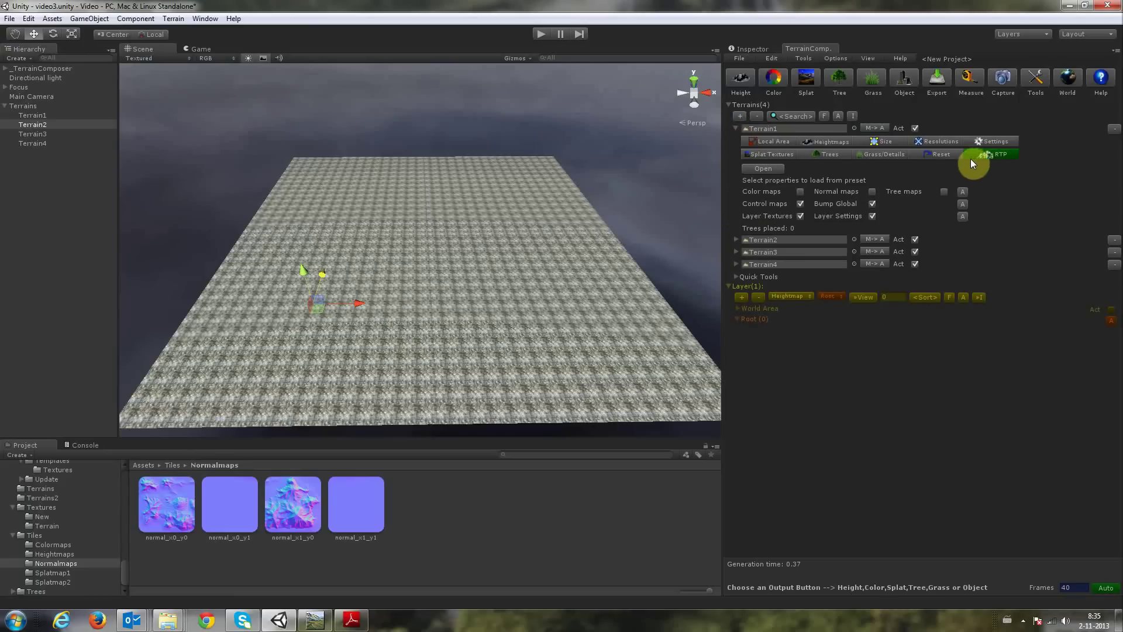
{"action": "left_click", "coordinate": [778, 171]}
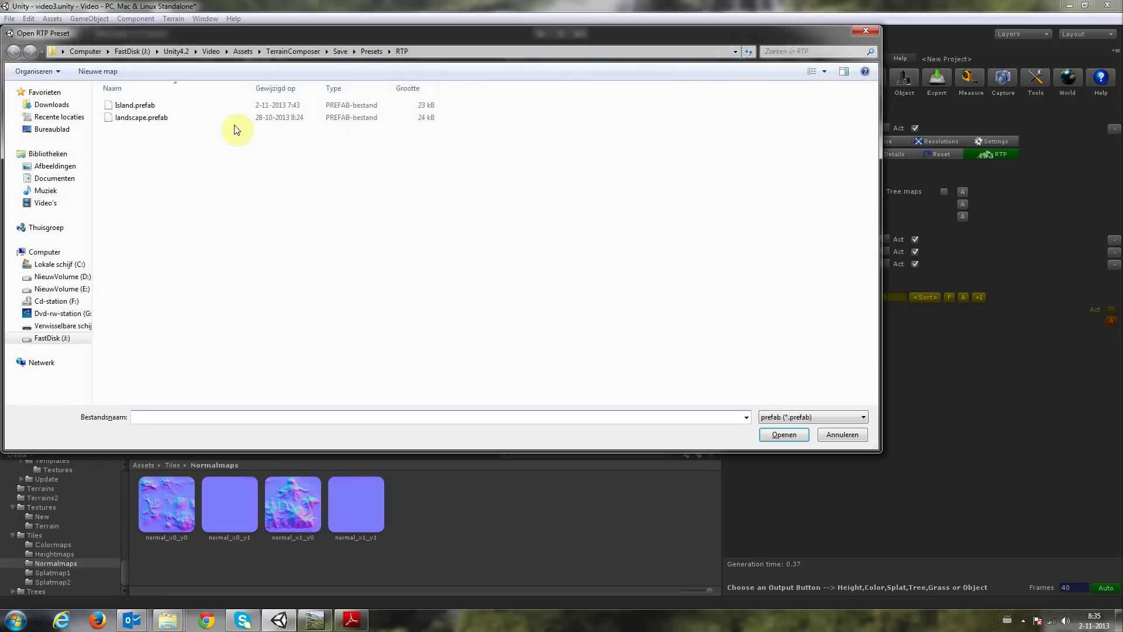
{"action": "double_click", "coordinate": [147, 117]}
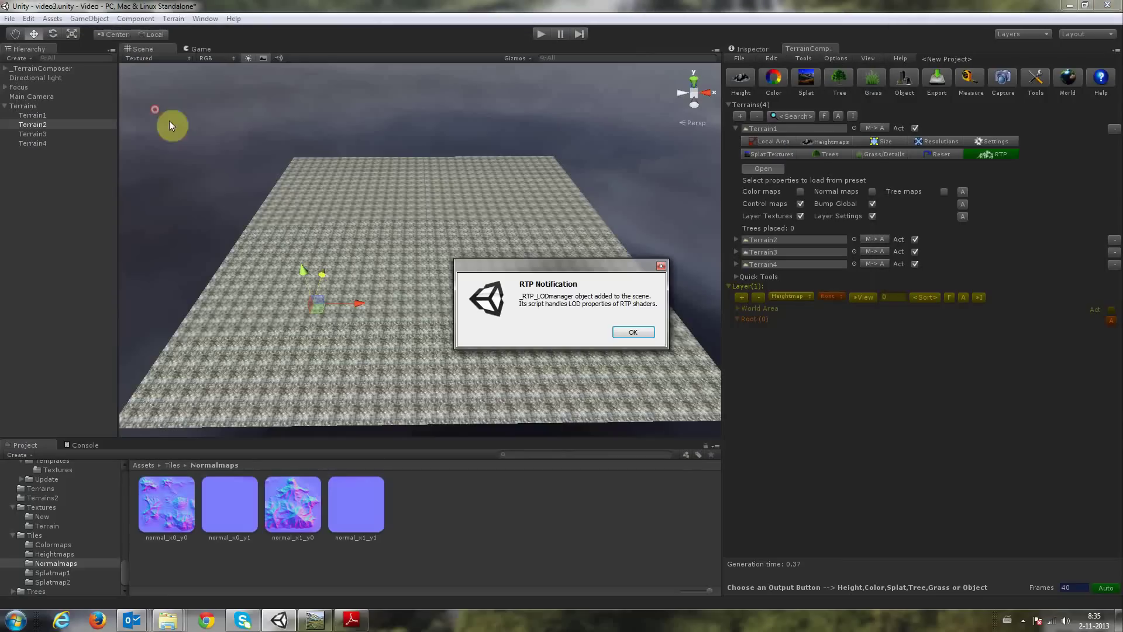
{"action": "left_click", "coordinate": [620, 334]}
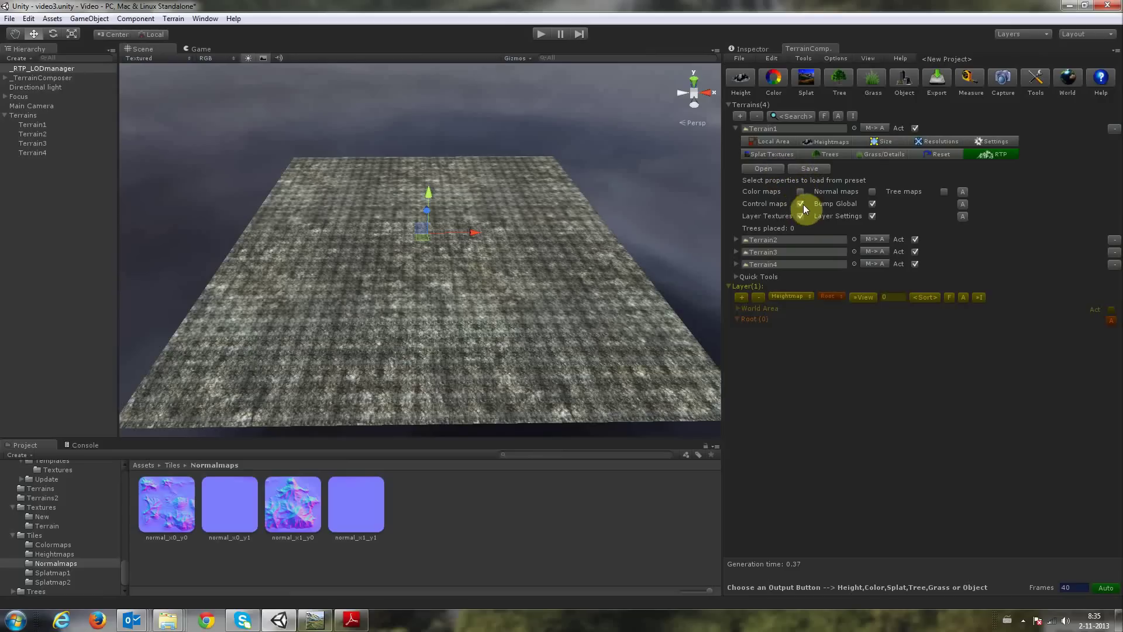
- Inspect Terrain1's Relief Terrain properties in the Inspector
{"action": "left_click", "coordinate": [24, 125]}
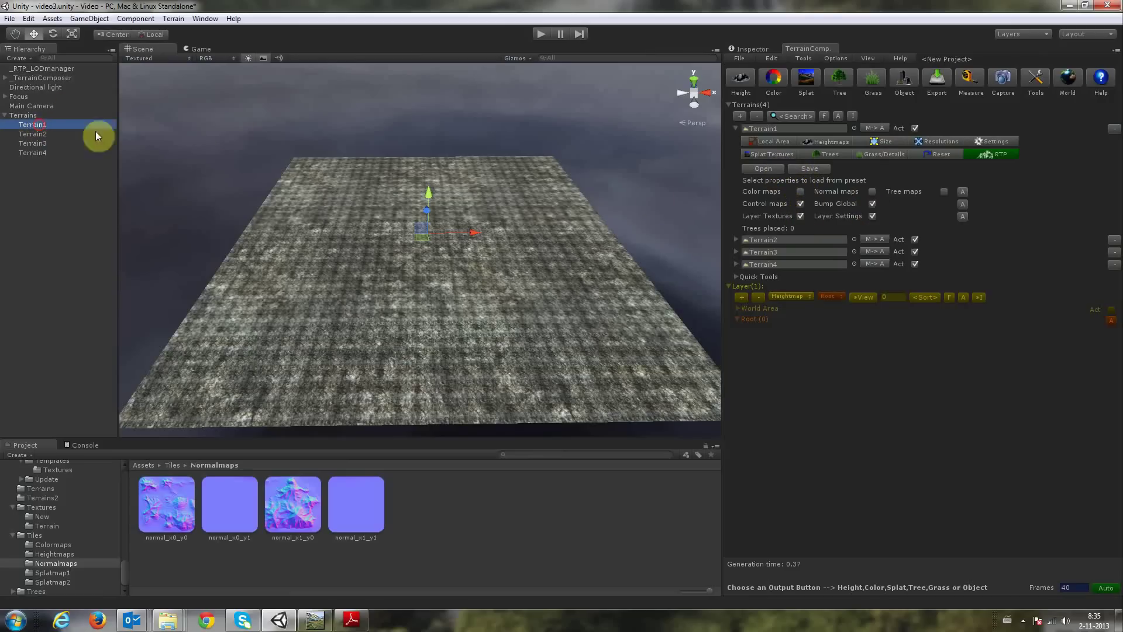
{"action": "left_click", "coordinate": [739, 51]}
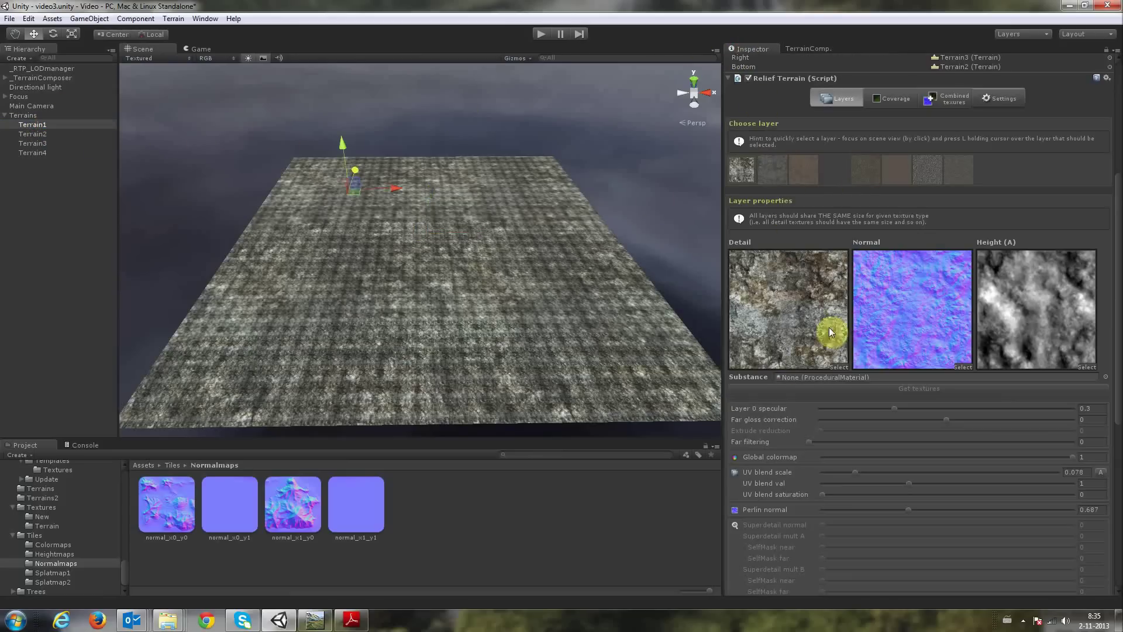
{"action": "scroll", "coordinate": [865, 348], "scroll_direction": "down", "scroll_amount": 3}
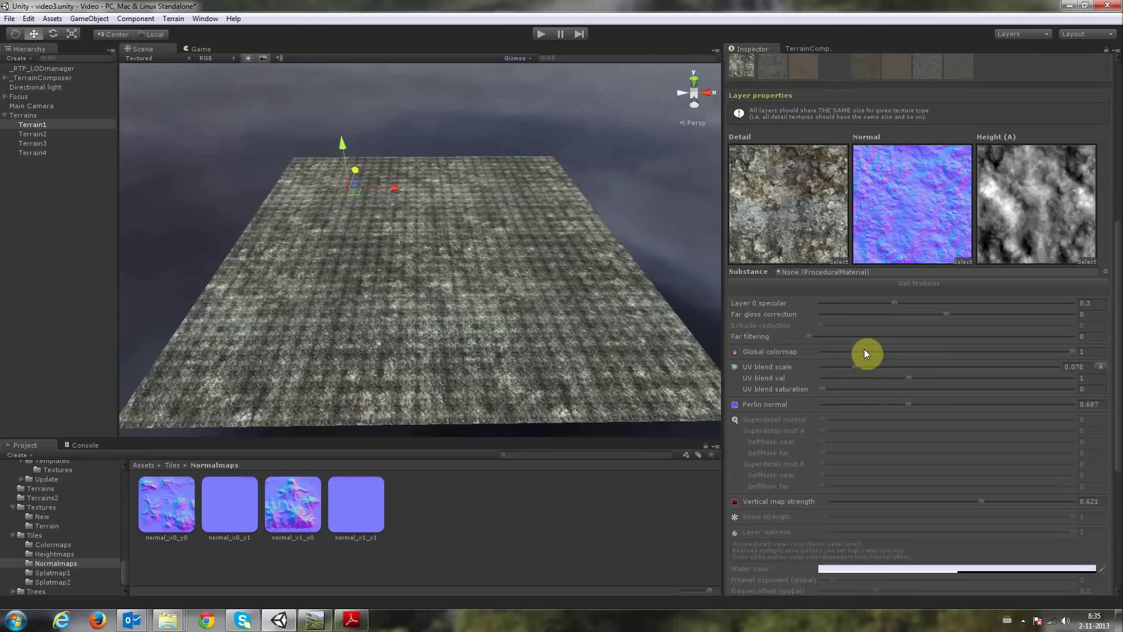
{"action": "scroll", "coordinate": [864, 348], "scroll_direction": "up", "scroll_amount": 3}
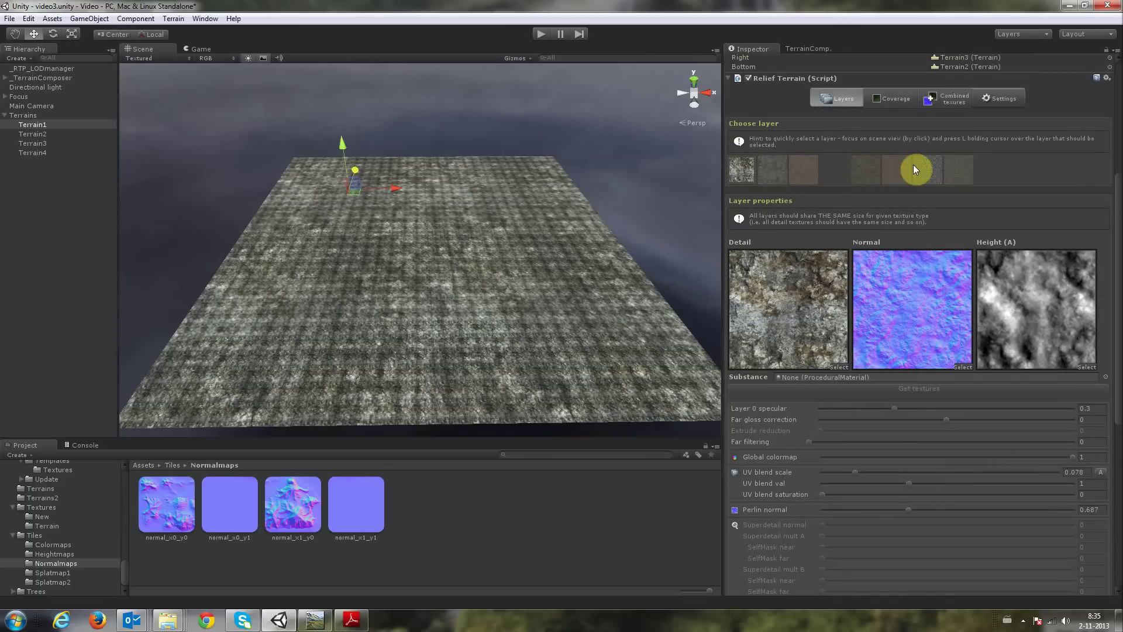
- Review the _RTP_LODmanager settings, then collapse Terrain1's RTP preset options in TerrainComposer
{"action": "left_click", "coordinate": [72, 68]}
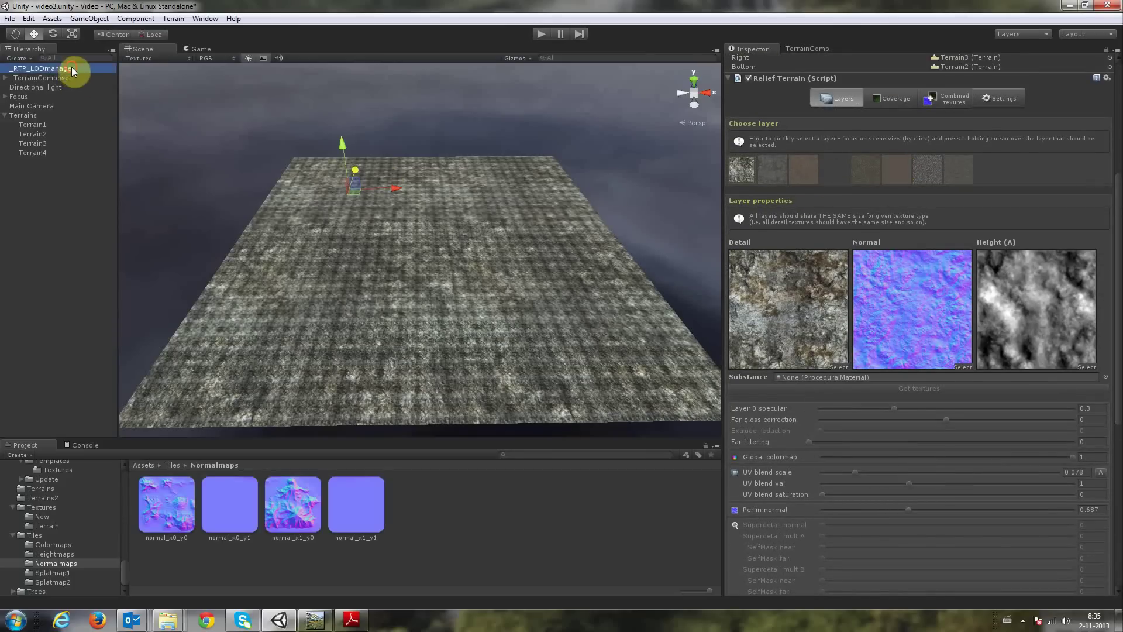
{"action": "scroll", "coordinate": [876, 346], "scroll_direction": "up", "scroll_amount": 3}
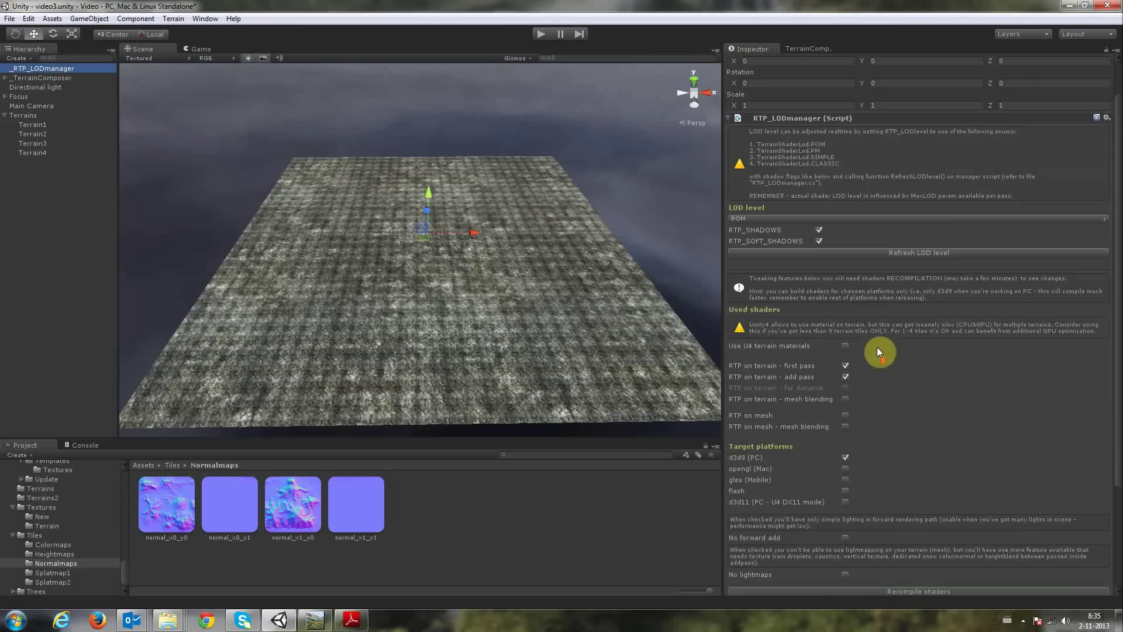
{"action": "scroll", "coordinate": [864, 301], "scroll_direction": "down", "scroll_amount": 3}
{"action": "left_click", "coordinate": [791, 50]}
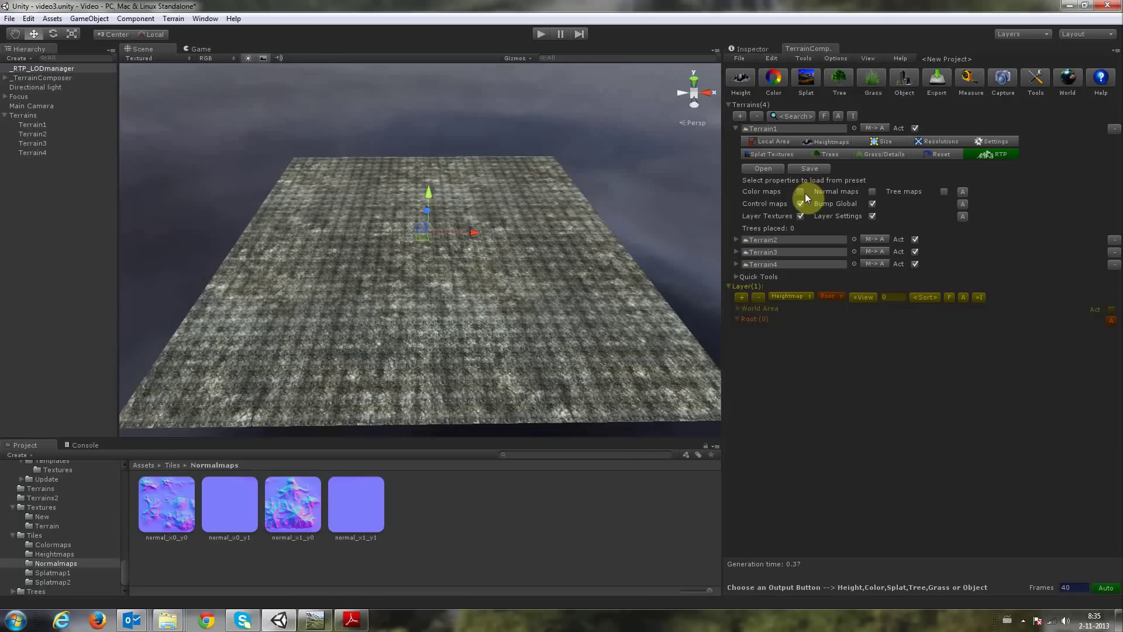
{"action": "left_click", "coordinate": [982, 157]}
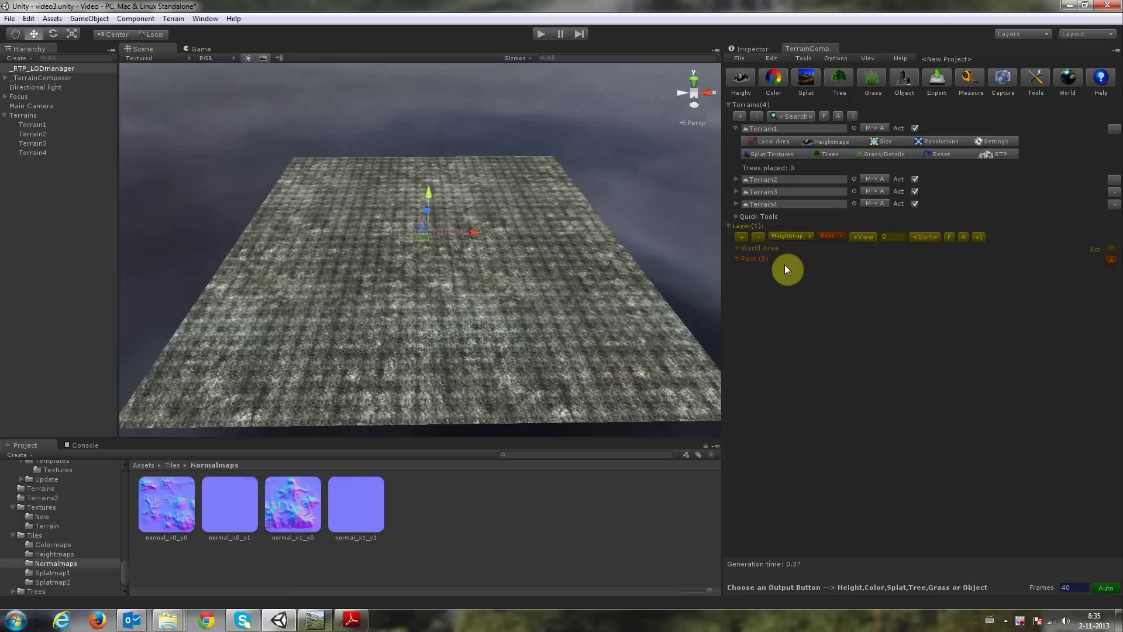
- Add a heightmap layer with a Perlin-curve height filter and generate the terrain
{"action": "left_click", "coordinate": [747, 74]}
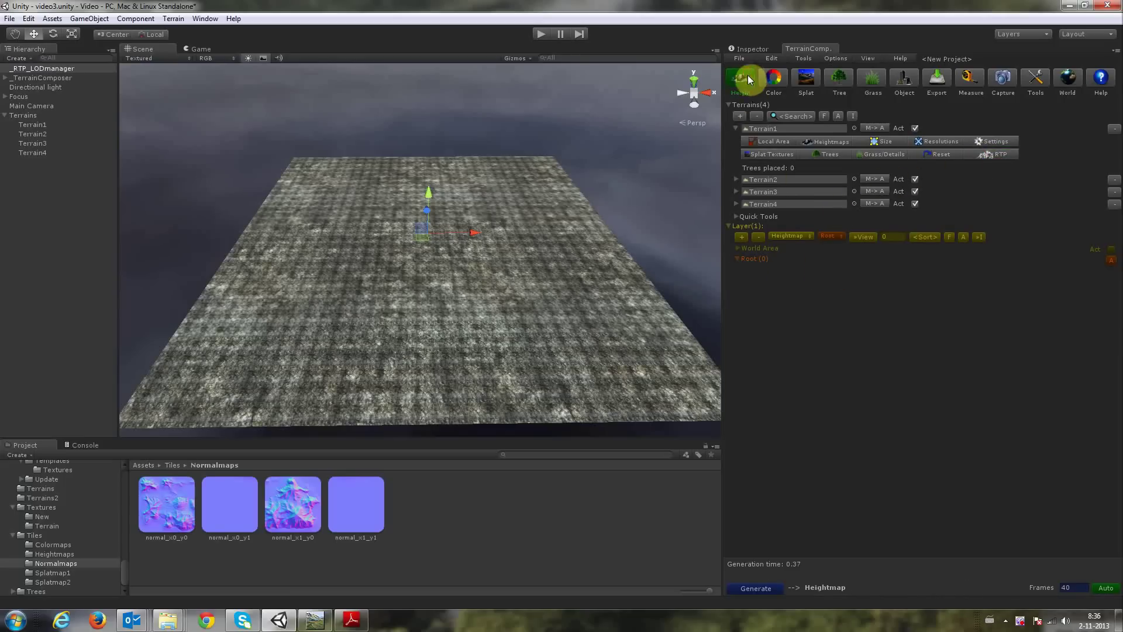
{"action": "left_click", "coordinate": [740, 239]}
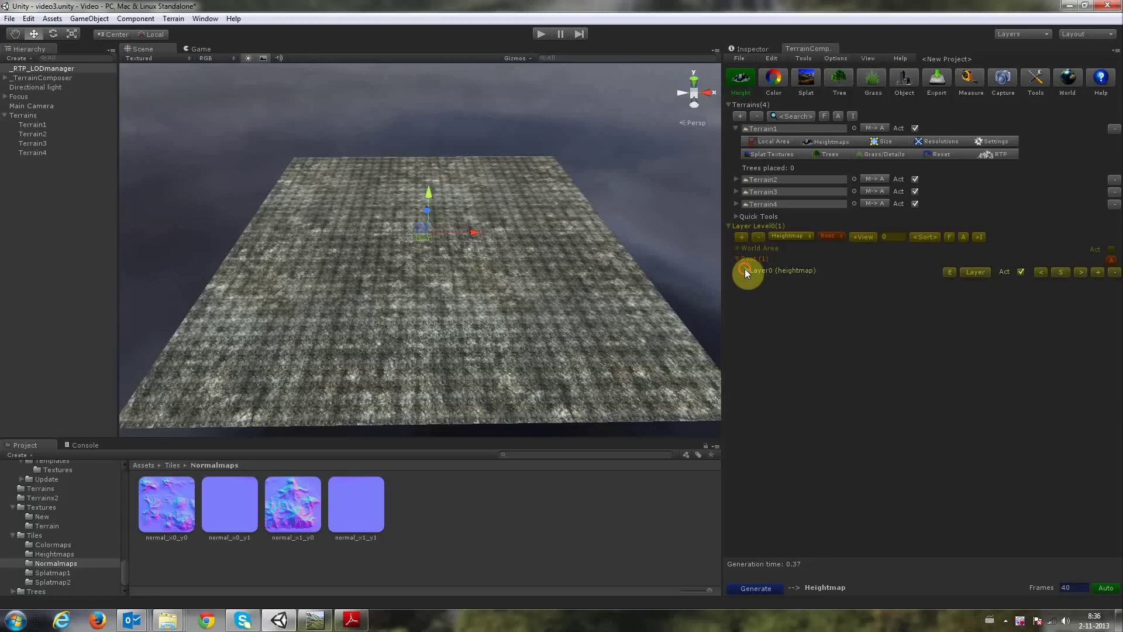
{"action": "left_click", "coordinate": [746, 271]}
{"action": "left_click", "coordinate": [768, 395]}
{"action": "left_click", "coordinate": [764, 408]}
{"action": "scroll", "coordinate": [766, 418], "scroll_direction": "down", "scroll_amount": 3}
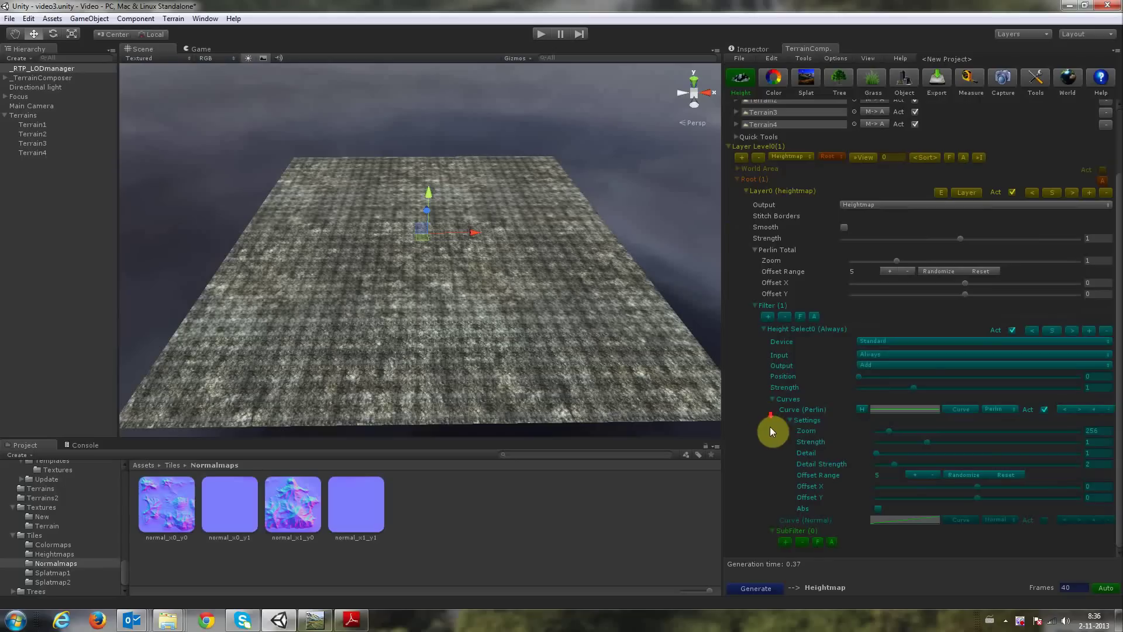
{"action": "left_click", "coordinate": [745, 587]}
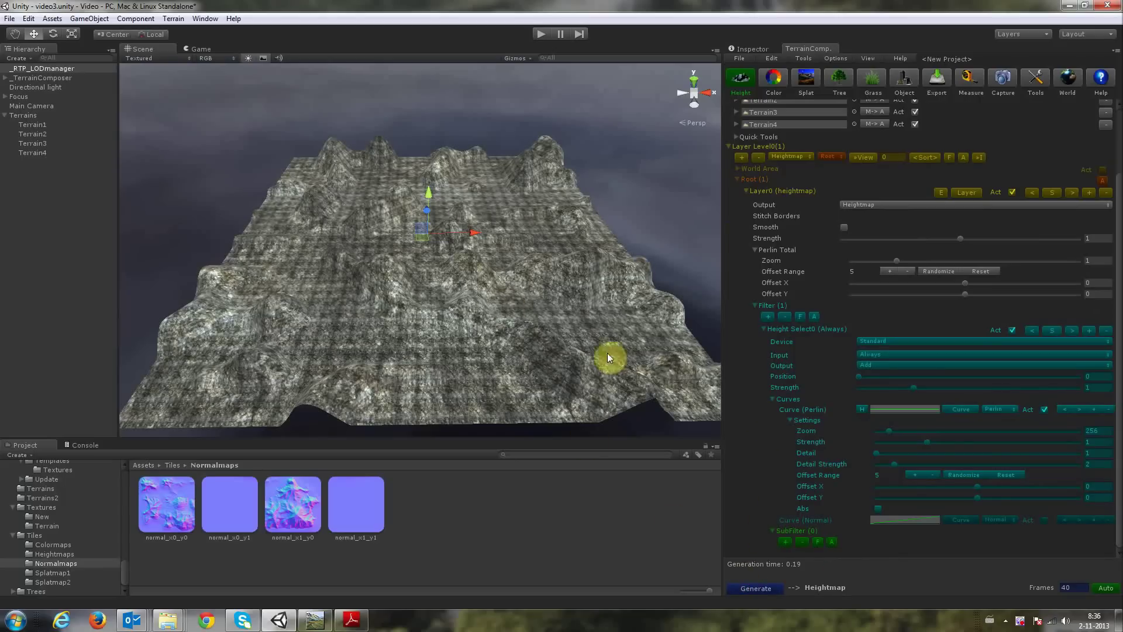
- Raise the Perlin Detail to 8 and regenerate, then remove the curve and regenerate flat
{"action": "left_click_drag", "start_coordinate": [901, 460], "coordinate": [1004, 454]}
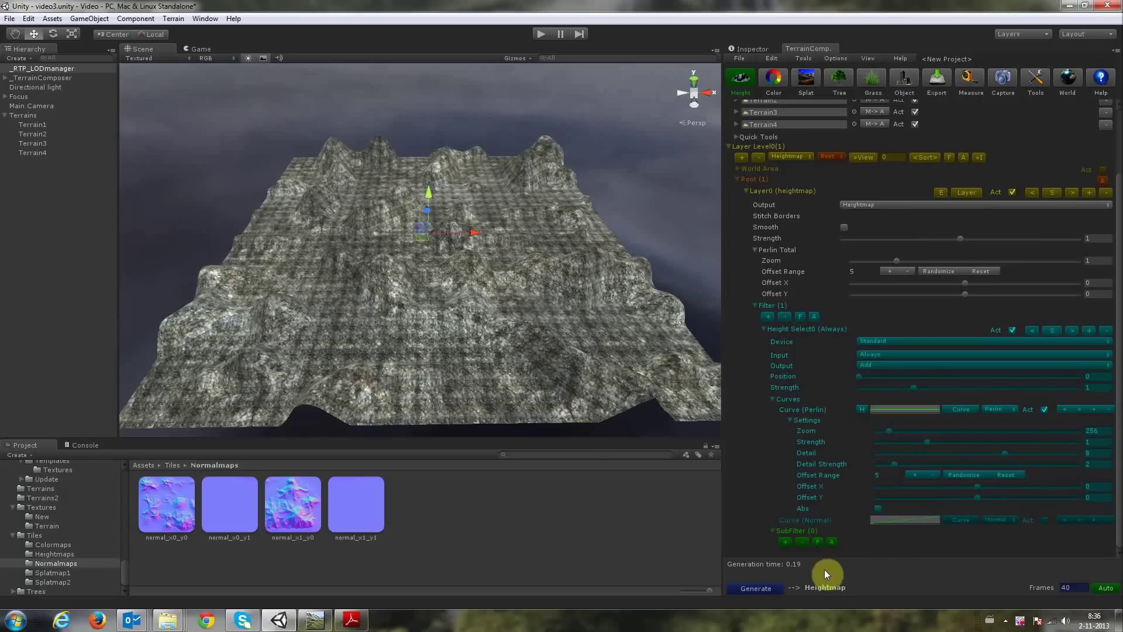
{"action": "left_click", "coordinate": [760, 589]}
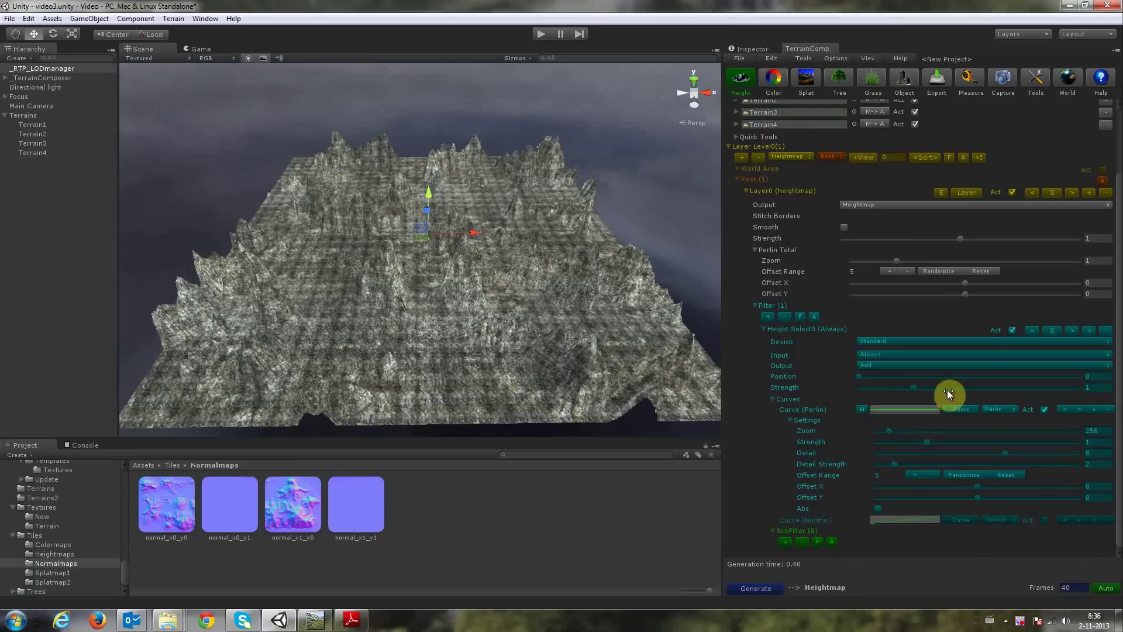
{"action": "left_click", "coordinate": [1109, 409]}
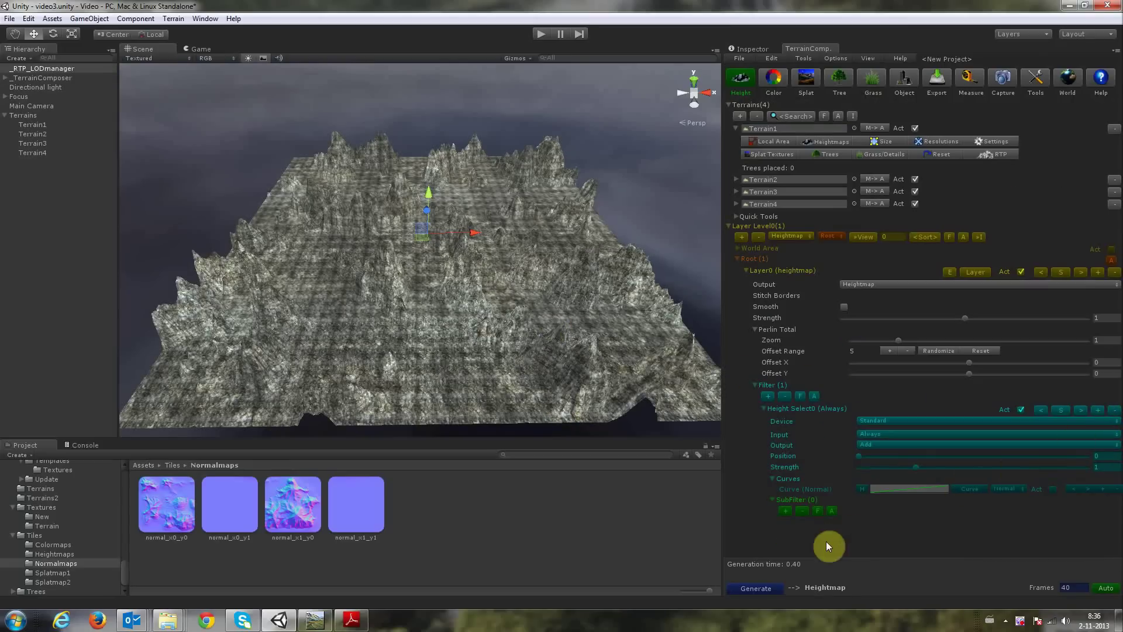
{"action": "left_click", "coordinate": [764, 588]}
{"action": "scroll", "coordinate": [457, 243], "scroll_direction": "down", "scroll_amount": 3}
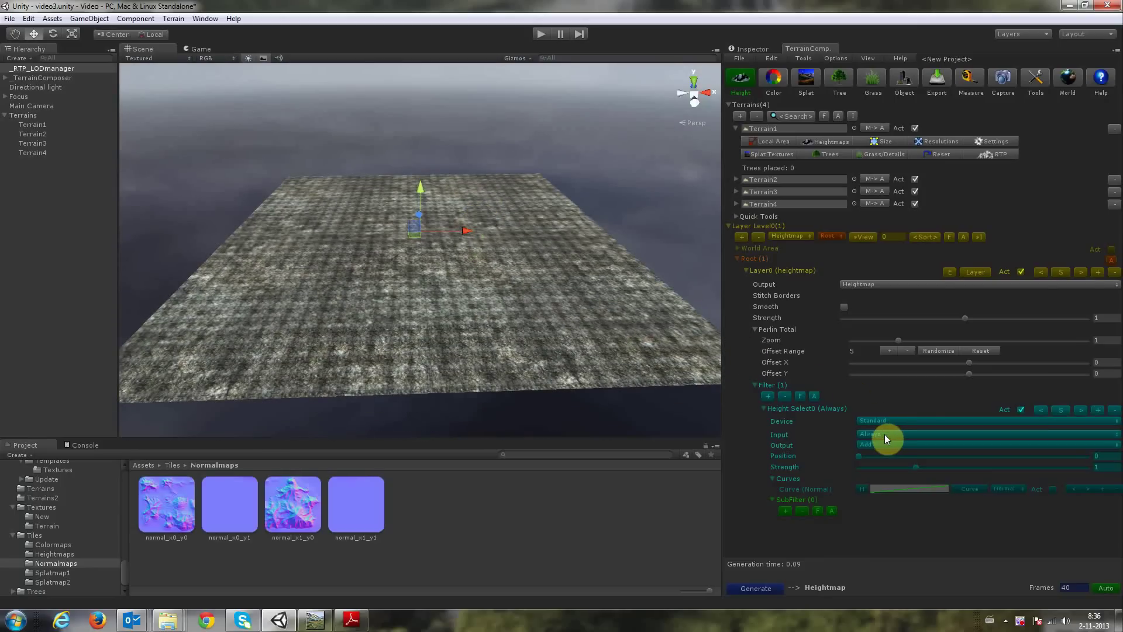
- Switch the filter input to Raw Heightmap, load Tiles/Heightmaps/tile_x0_y0.raw and generate
{"action": "left_click", "coordinate": [884, 434]}
{"action": "left_click", "coordinate": [903, 559]}
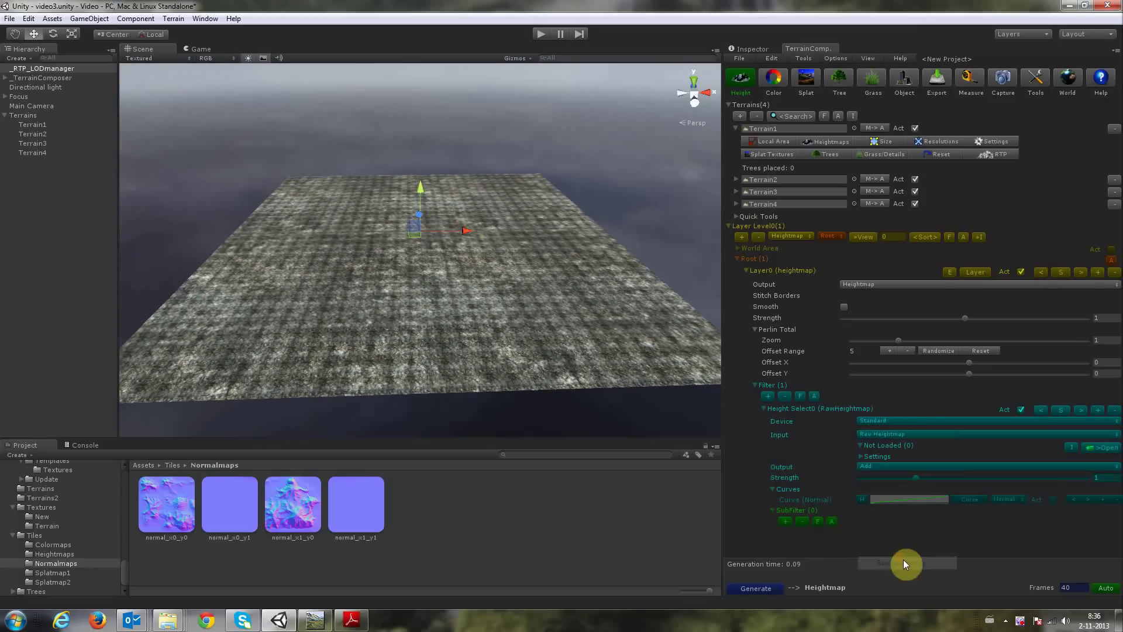
{"action": "left_click", "coordinate": [1104, 447]}
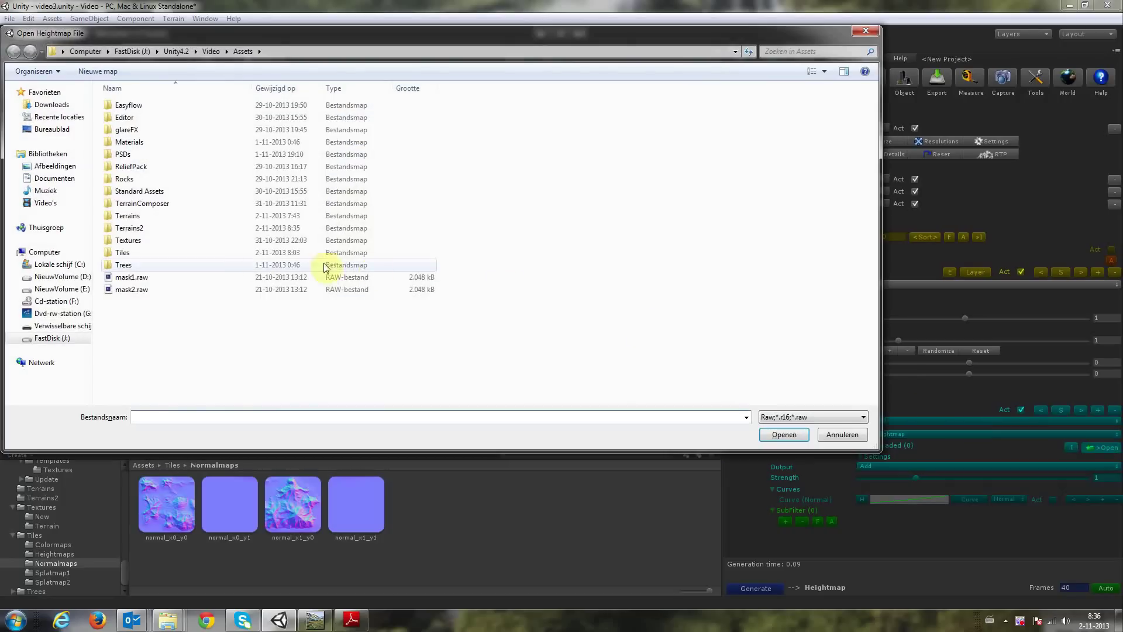
{"action": "double_click", "coordinate": [163, 253]}
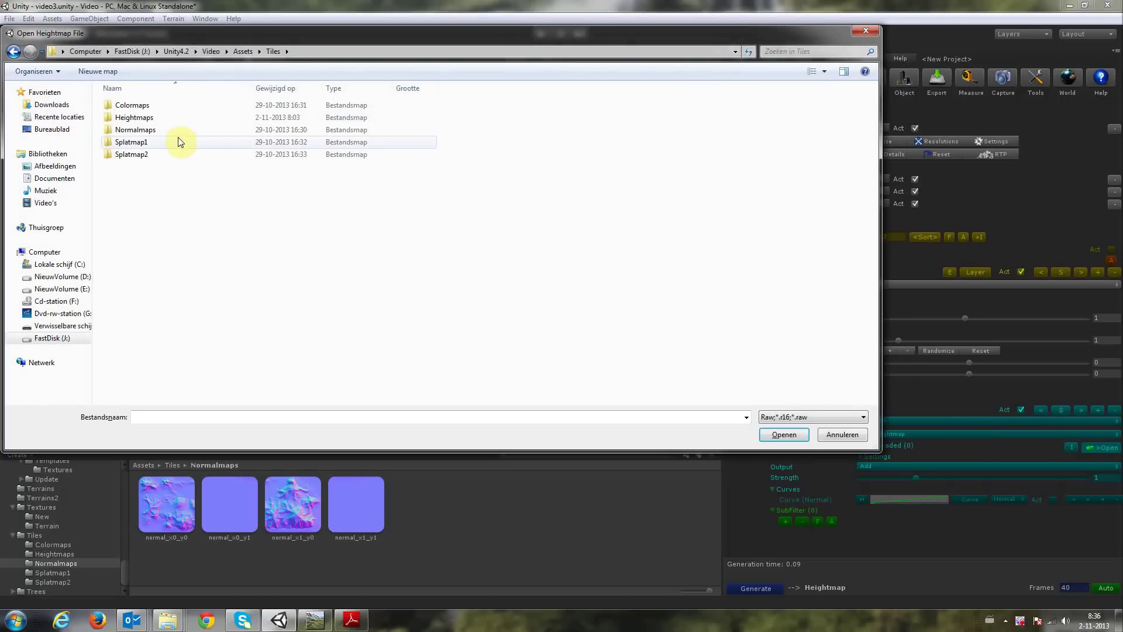
{"action": "double_click", "coordinate": [169, 118]}
{"action": "double_click", "coordinate": [257, 120]}
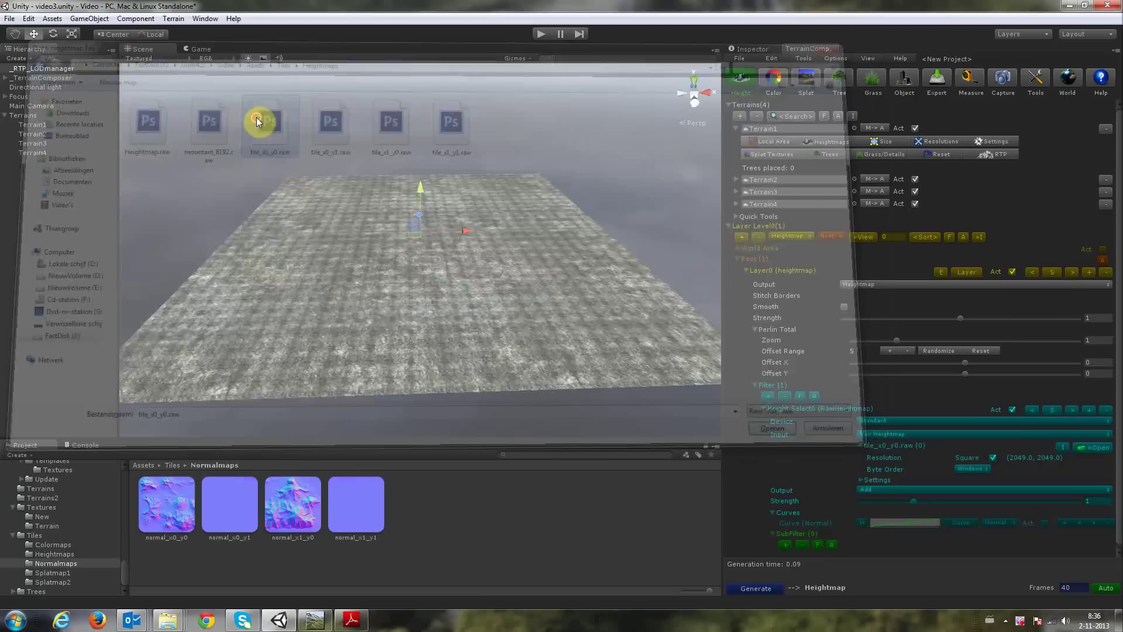
{"action": "left_click", "coordinate": [775, 588]}
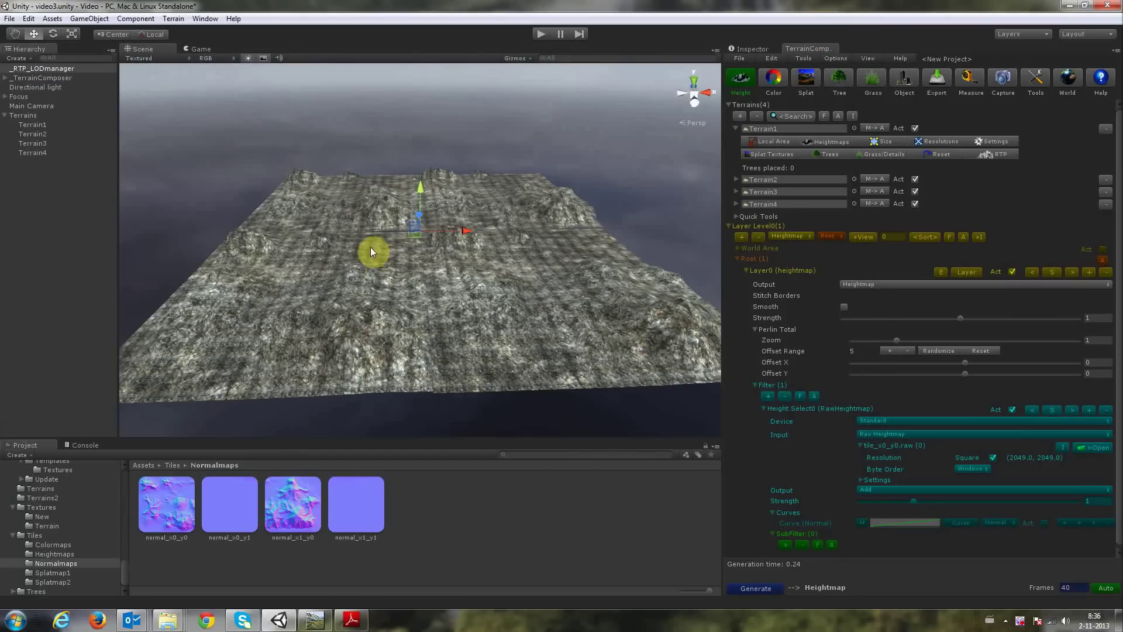
{"action": "left_click_drag", "start_coordinate": [370, 252], "coordinate": [394, 251], "text": "alt"}
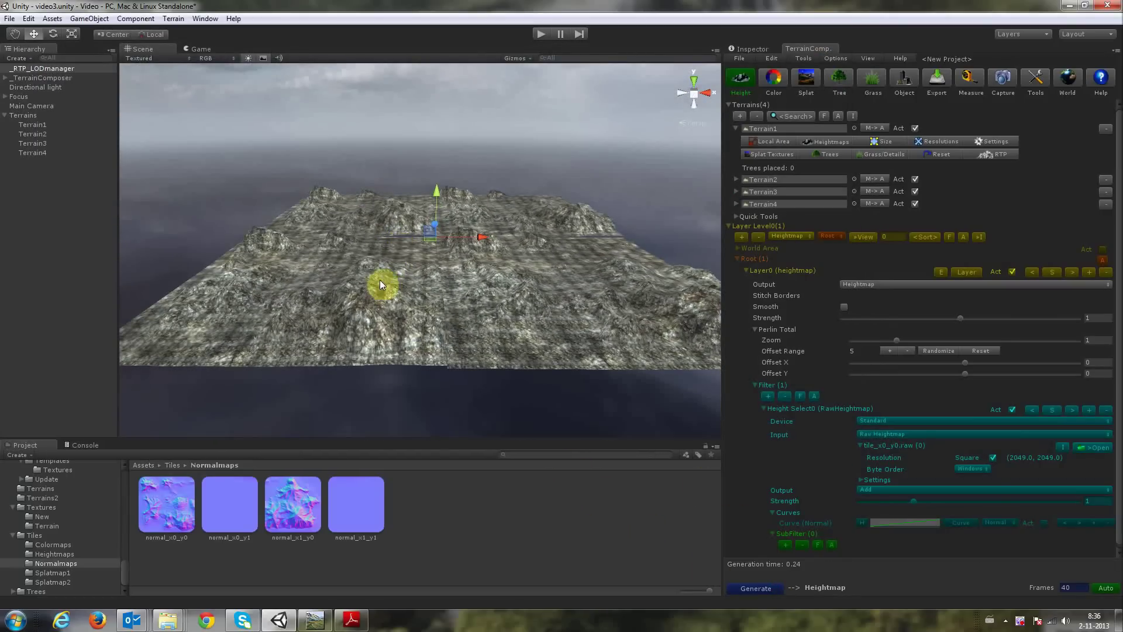
- Grow the raw file list to 4 and auto-search the other tiles with _x%x_y%y
{"action": "left_click", "coordinate": [861, 479]}
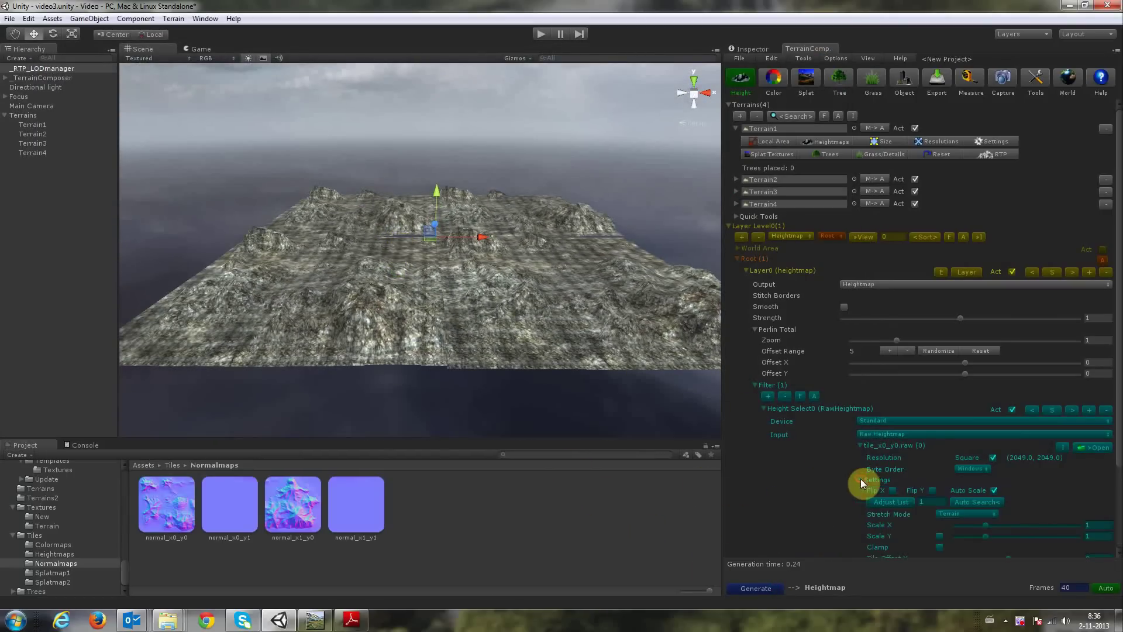
{"action": "scroll", "coordinate": [884, 468], "scroll_direction": "down", "scroll_amount": 3}
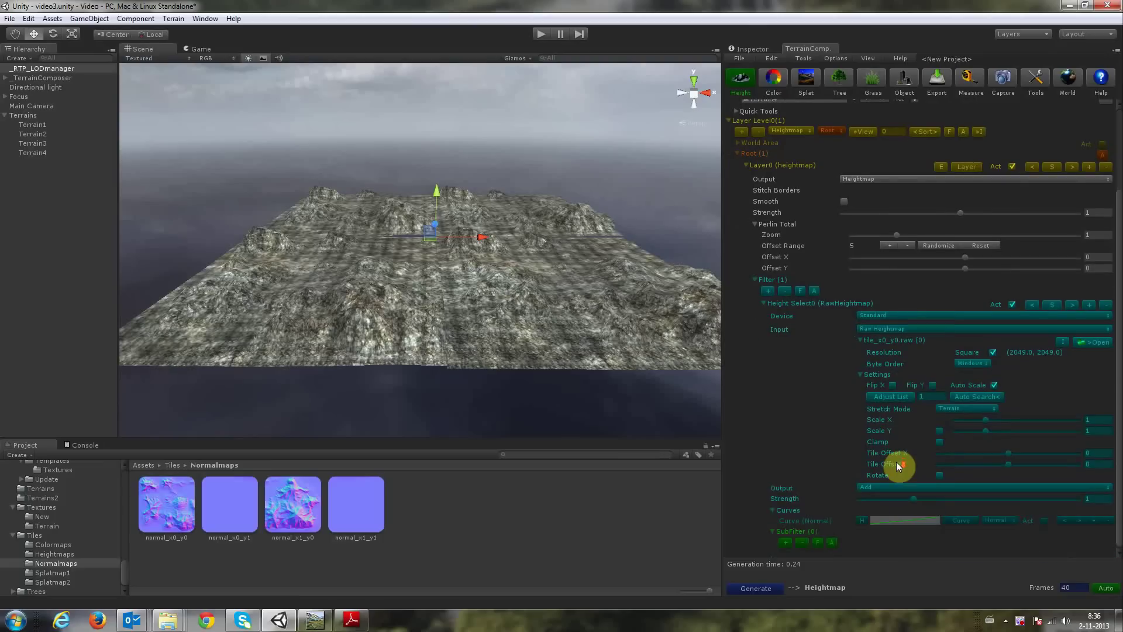
{"action": "left_click", "coordinate": [931, 396]}
{"action": "left_click", "coordinate": [907, 396]}
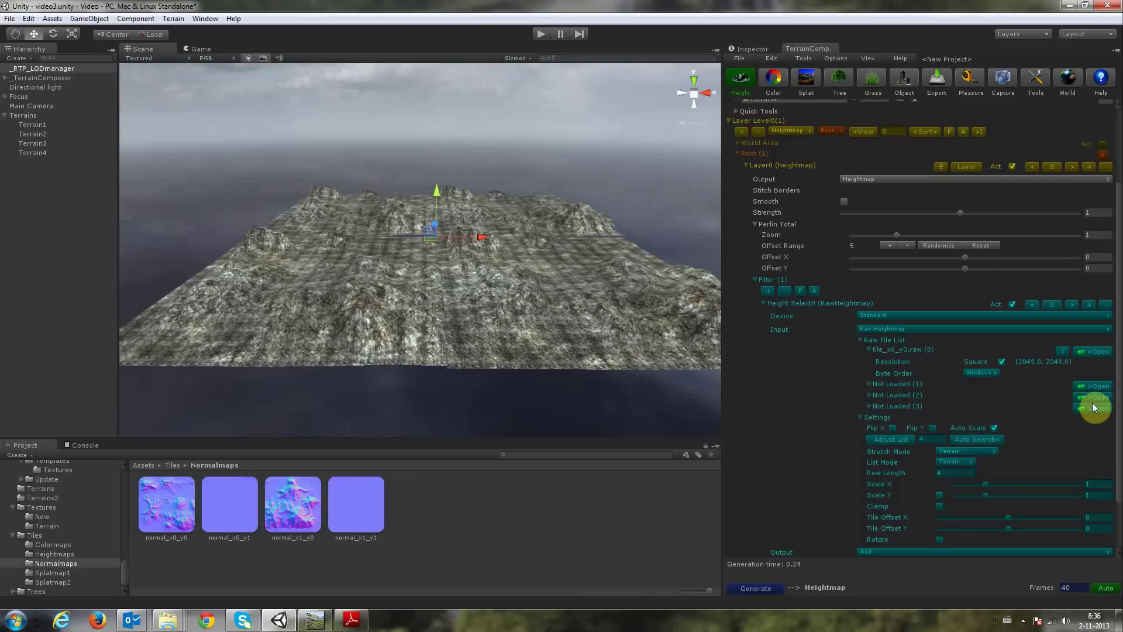
{"action": "left_click", "coordinate": [974, 439]}
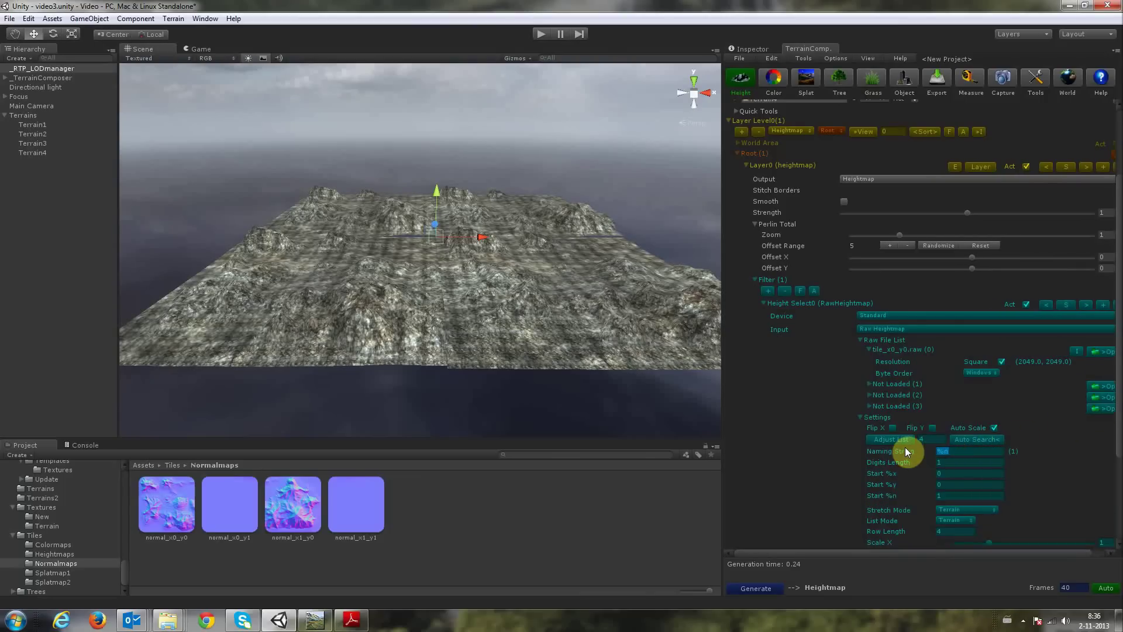
{"action": "type", "text": "?"}
{"action": "key", "text": "BackSpace"}
{"action": "type", "text": "_x%x_y%y"}
{"action": "left_click", "coordinate": [974, 440]}
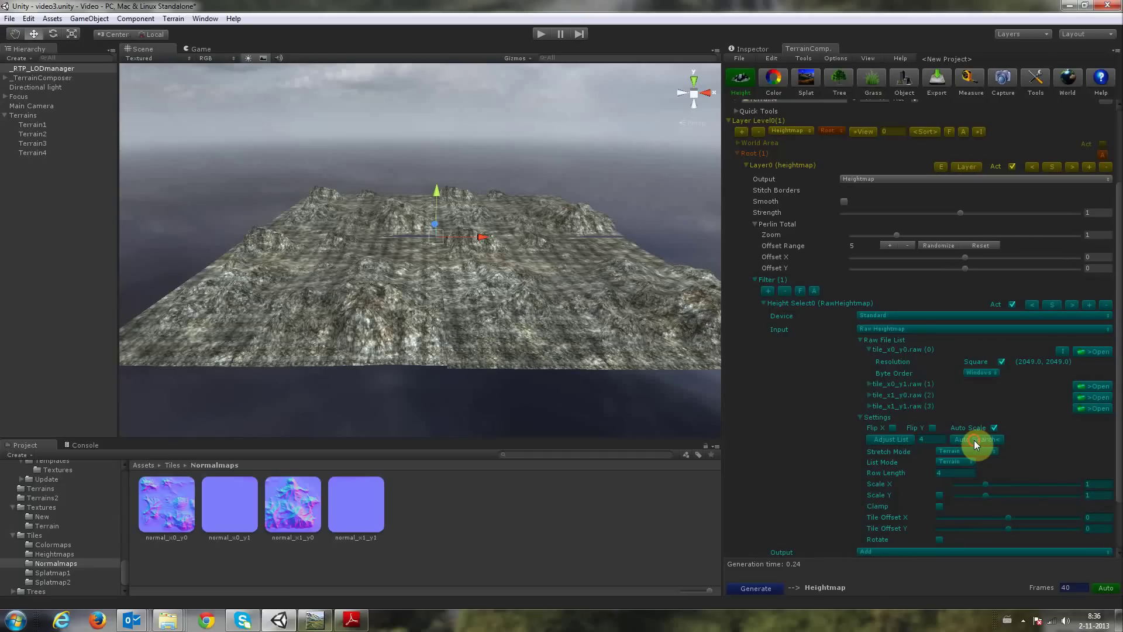
- Regenerate the terrains from all four raw tiles and look over the resulting hills
{"action": "left_click", "coordinate": [763, 588]}
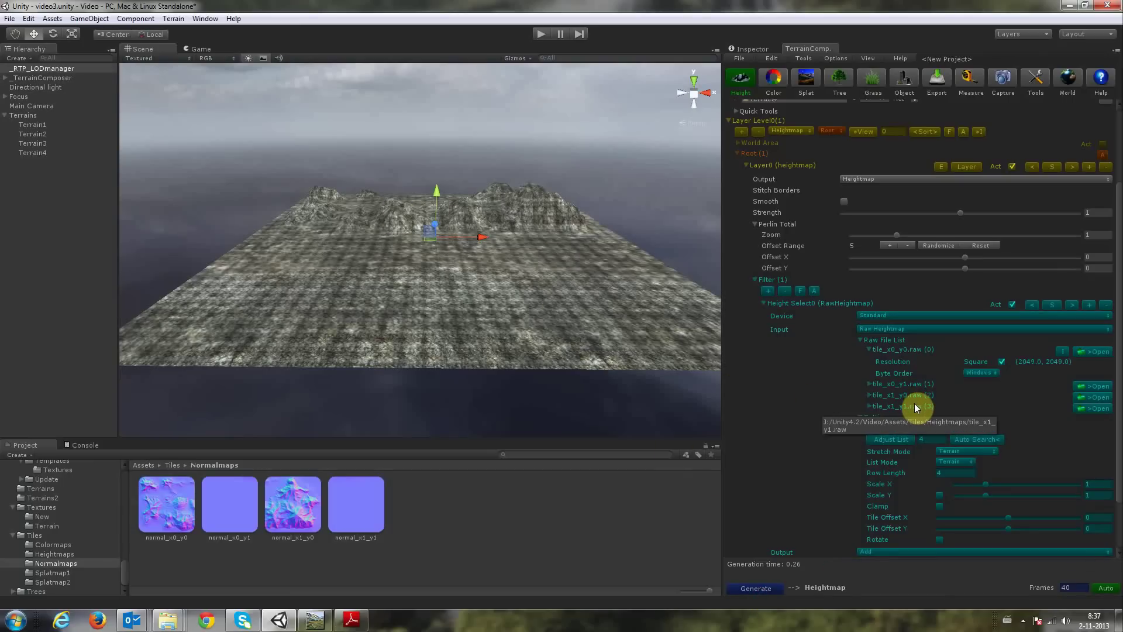
{"action": "scroll", "coordinate": [502, 208], "scroll_direction": "up", "scroll_amount": 3}
{"action": "middle_click_drag", "start_coordinate": [501, 209], "coordinate": [505, 245]}
{"action": "scroll", "coordinate": [505, 246], "scroll_direction": "up", "scroll_amount": 3}
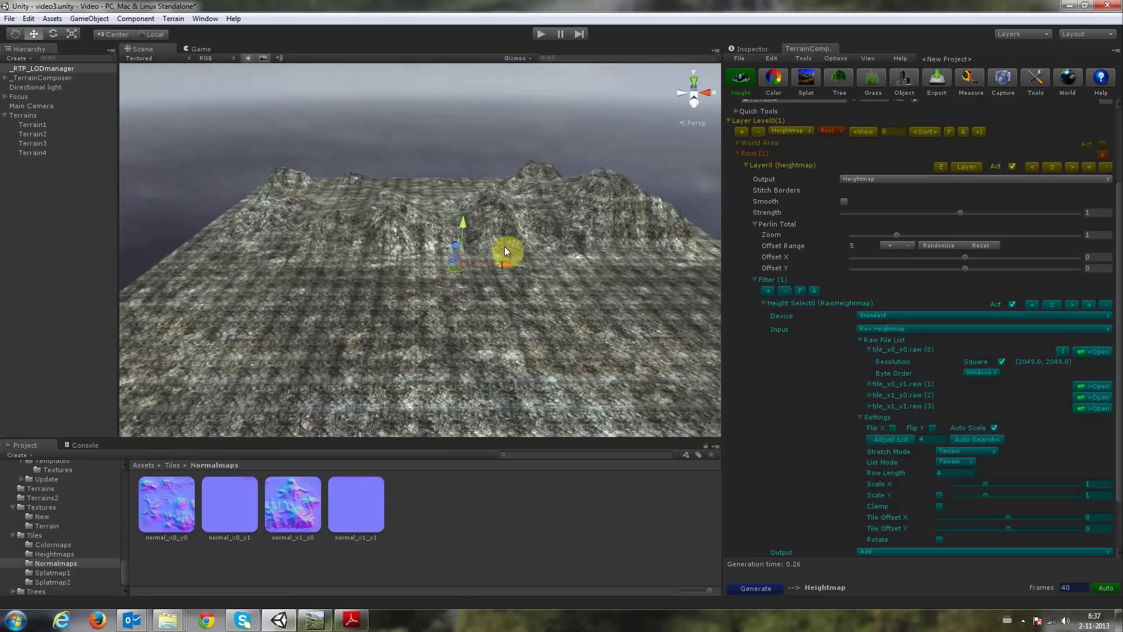
{"action": "scroll", "coordinate": [744, 360], "scroll_direction": "up", "scroll_amount": 3}
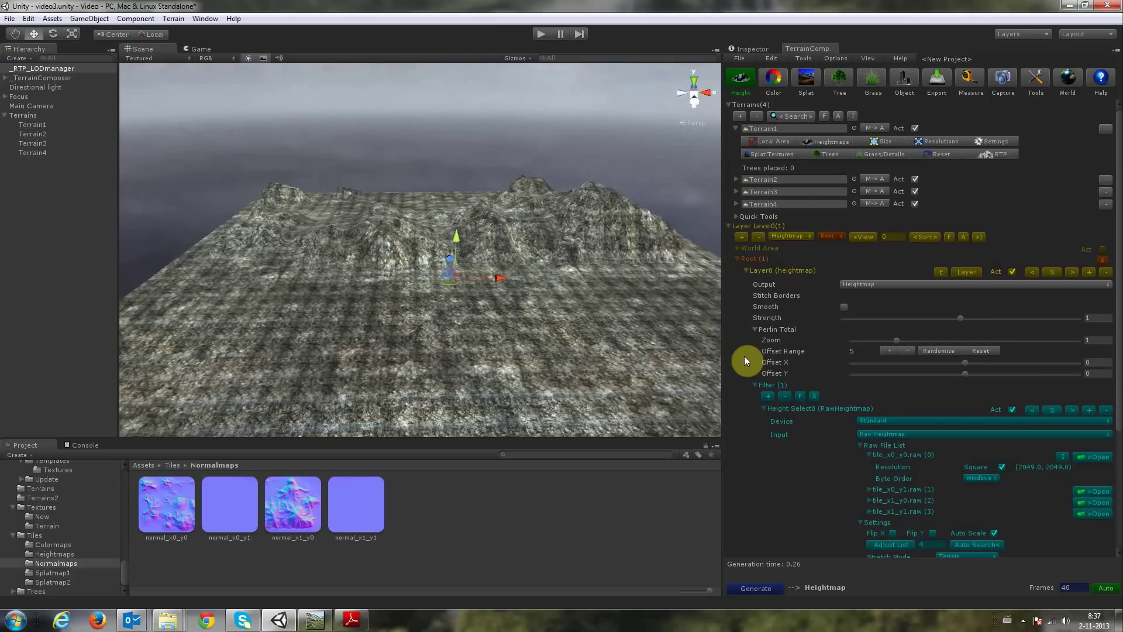
- Add a splat layer with four textures and generate its height-based splat texturing
{"action": "left_click", "coordinate": [805, 87]}
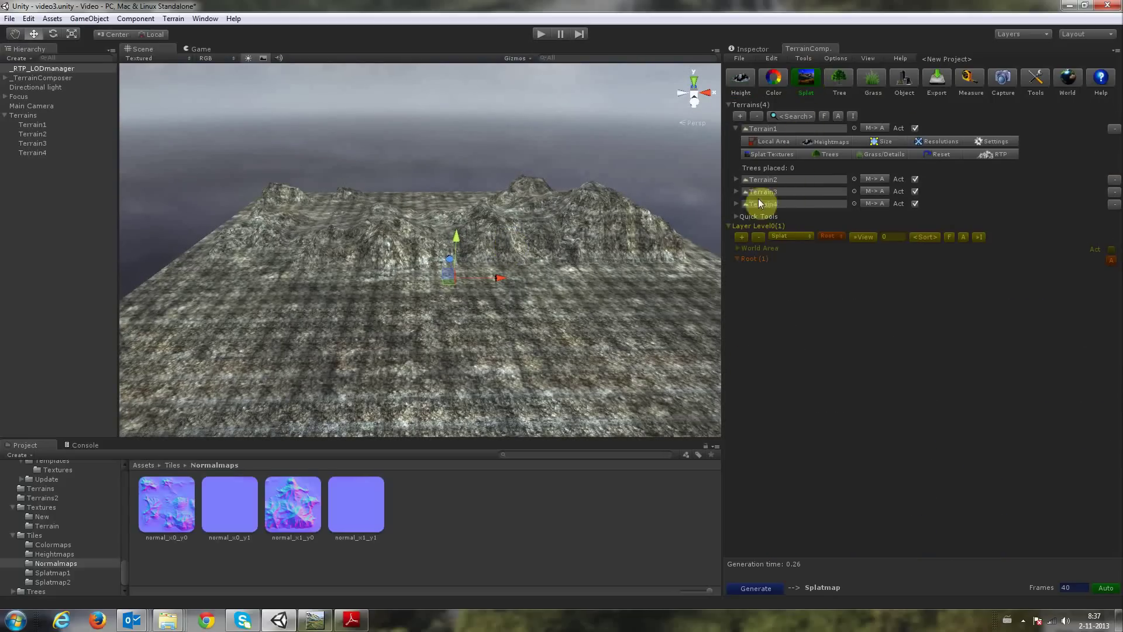
{"action": "left_click", "coordinate": [742, 237]}
{"action": "left_click", "coordinate": [746, 270]}
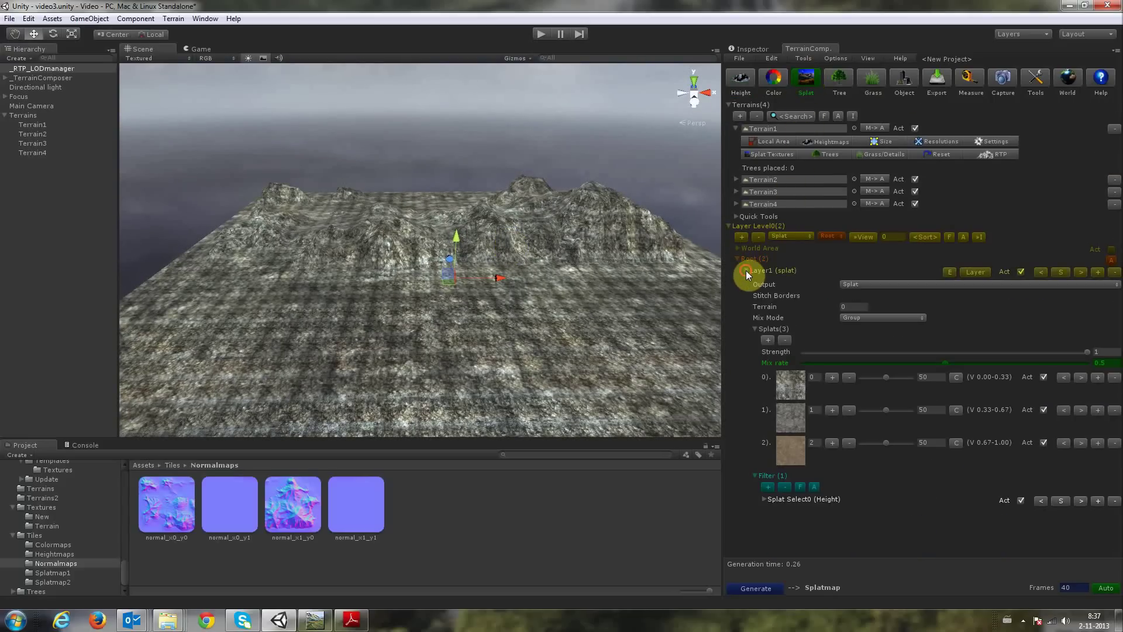
{"action": "left_click", "coordinate": [767, 341]}
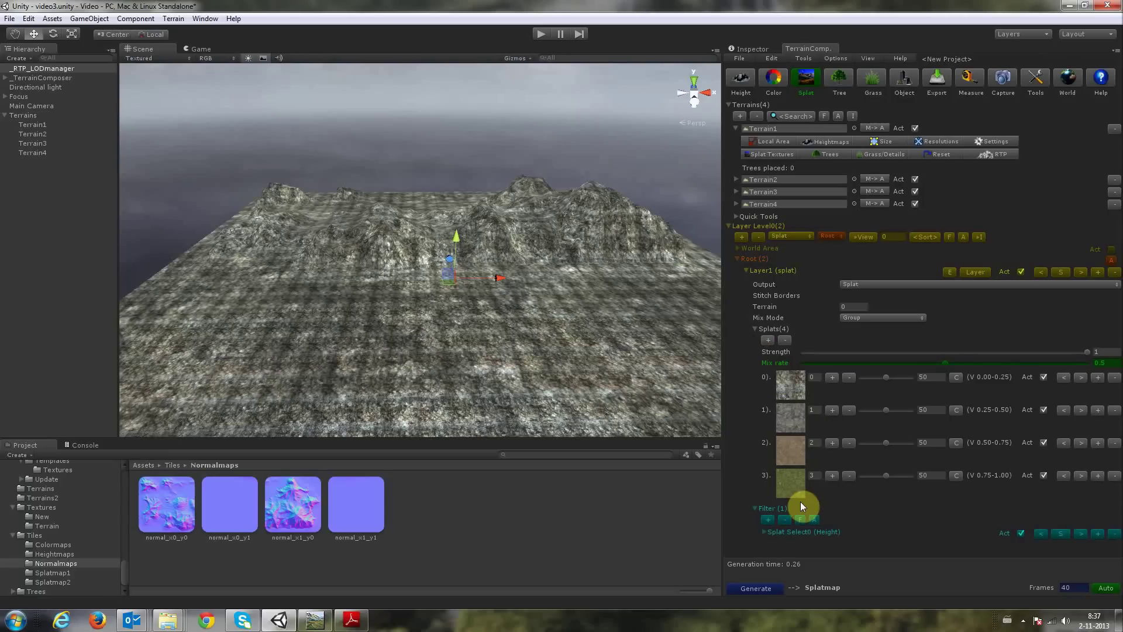
{"action": "left_click", "coordinate": [763, 533]}
{"action": "scroll", "coordinate": [826, 504], "scroll_direction": "down", "scroll_amount": 3}
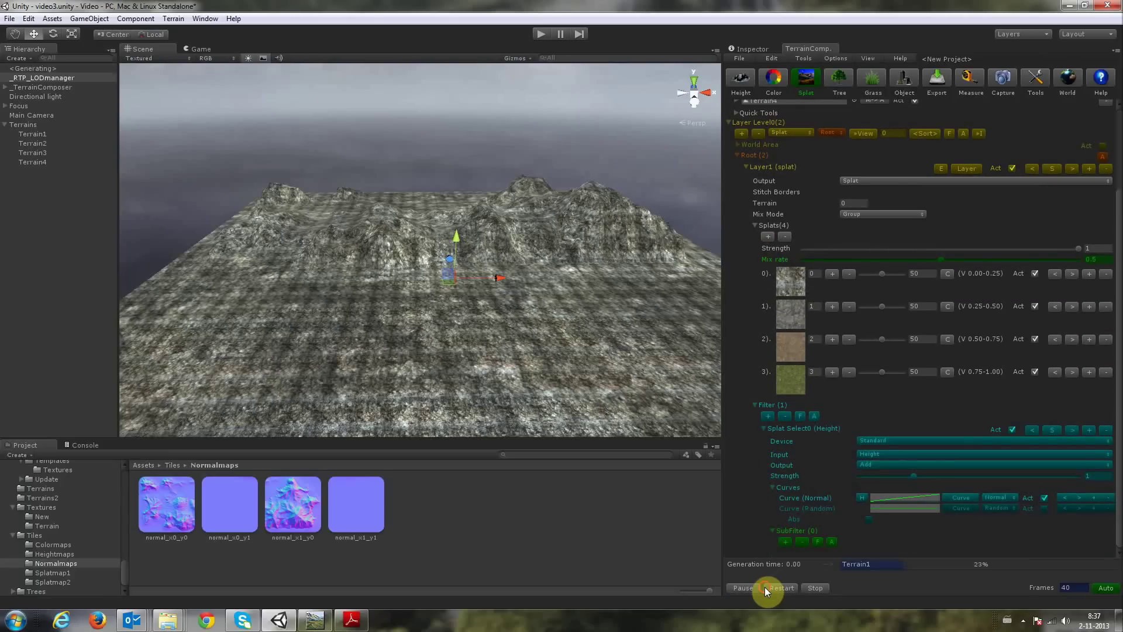
{"action": "left_click", "coordinate": [764, 587]}
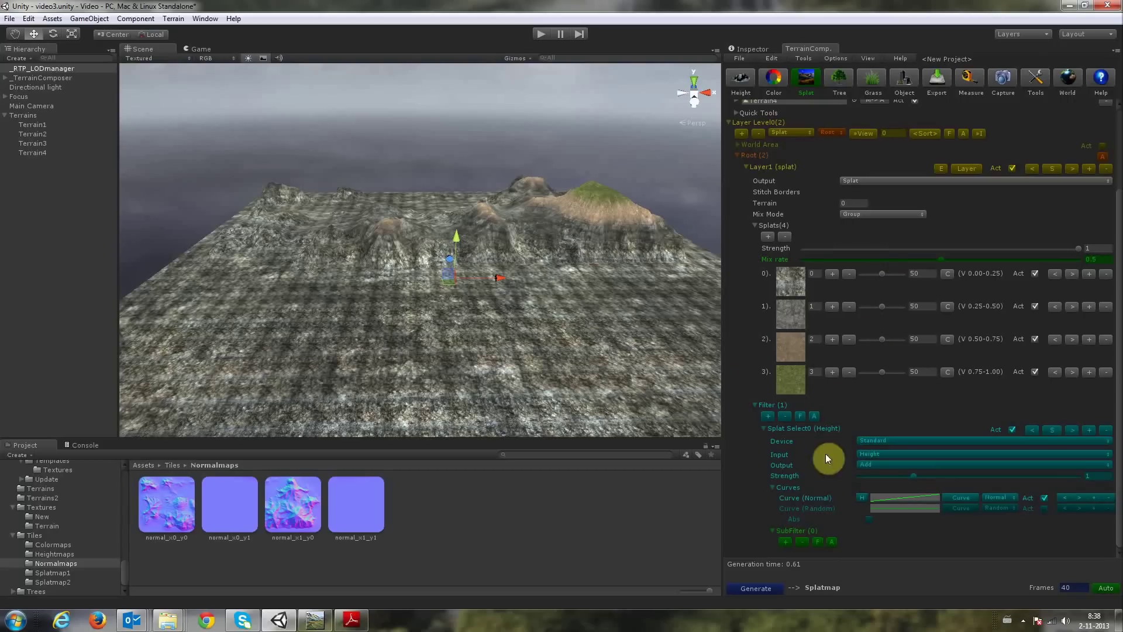
- Set the splat filter input to Image and assign splat_x0_y0 from Splatmap1
{"action": "left_click", "coordinate": [892, 455]}
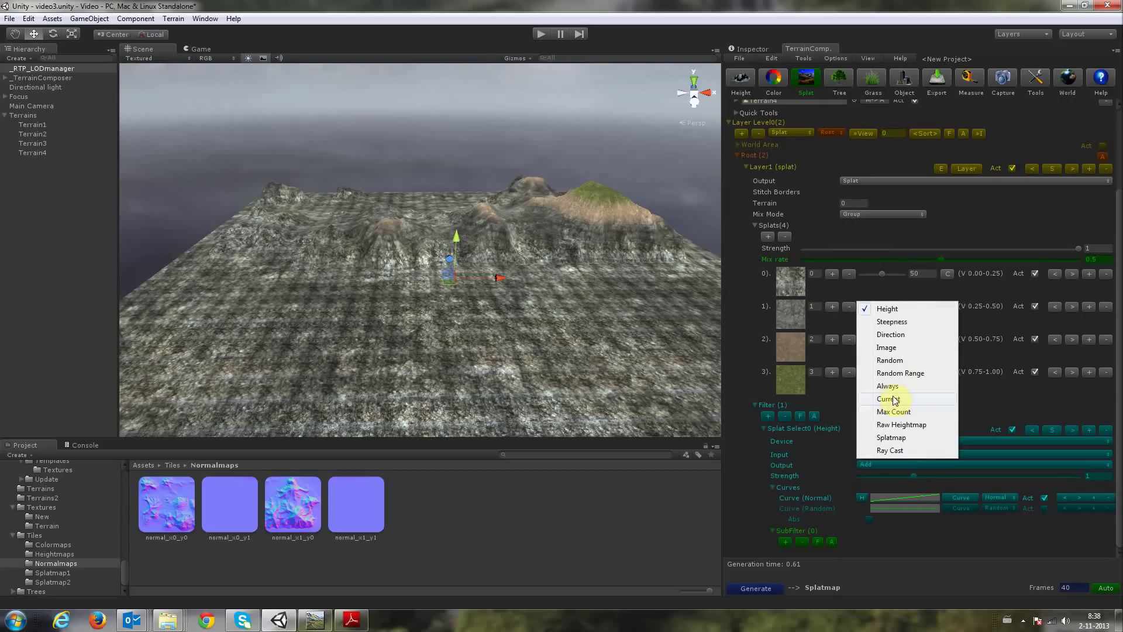
{"action": "left_click", "coordinate": [893, 348]}
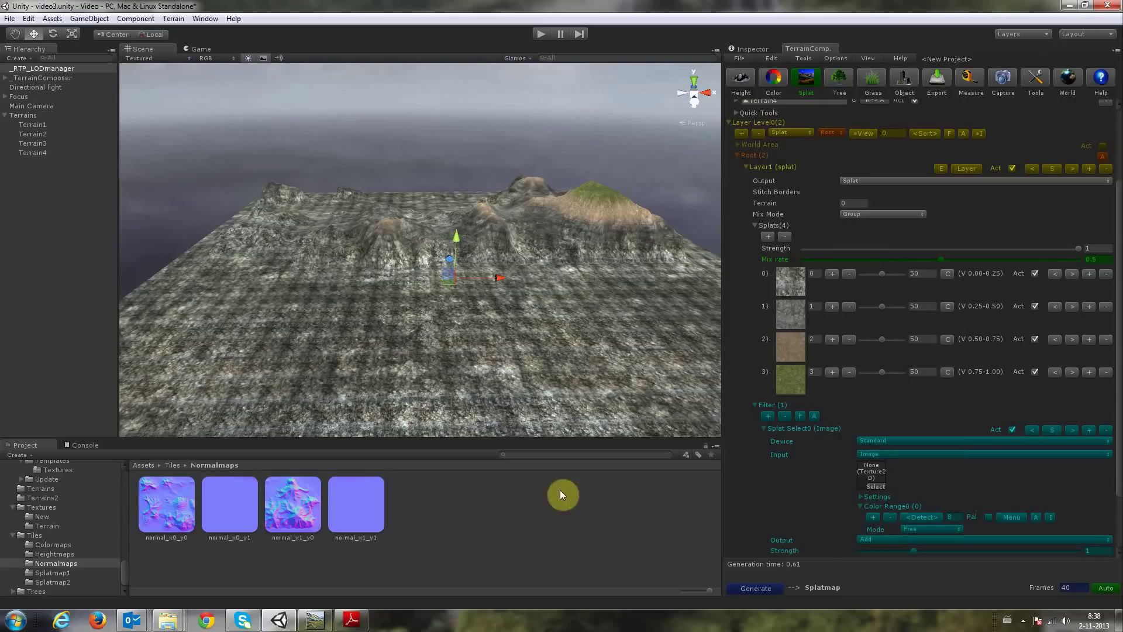
{"action": "left_click", "coordinate": [73, 572]}
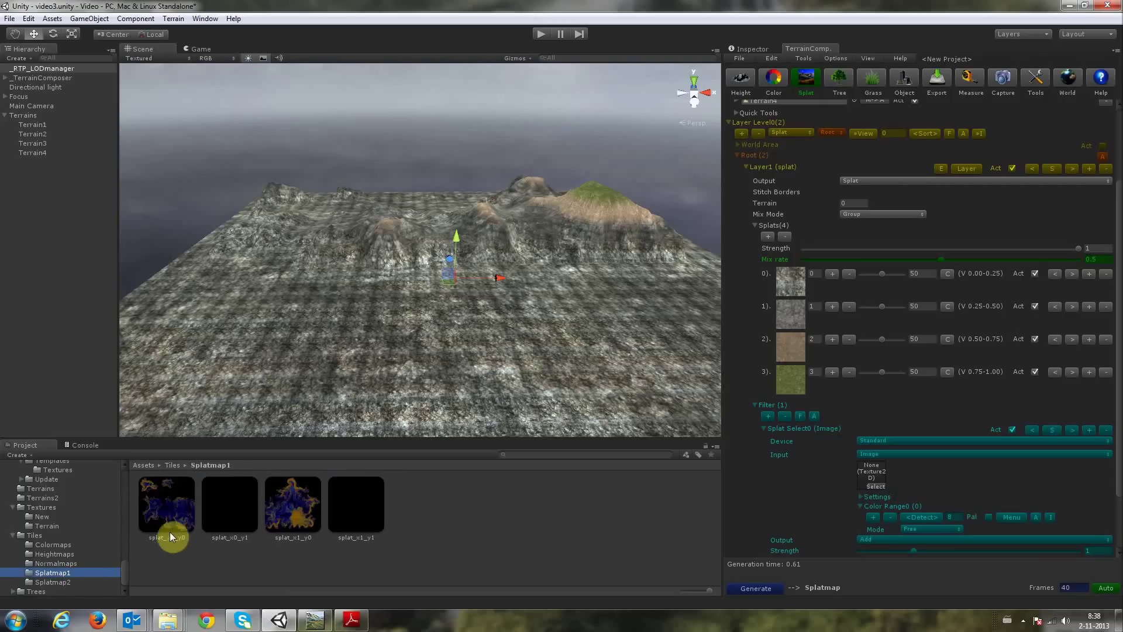
{"action": "left_click_drag", "start_coordinate": [167, 498], "coordinate": [867, 485]}
- Mark the input image as a splatmap, trying Auto Search with _x%x_y%y before disabling it
{"action": "left_click", "coordinate": [861, 496]}
{"action": "scroll", "coordinate": [895, 480], "scroll_direction": "down", "scroll_amount": 3}
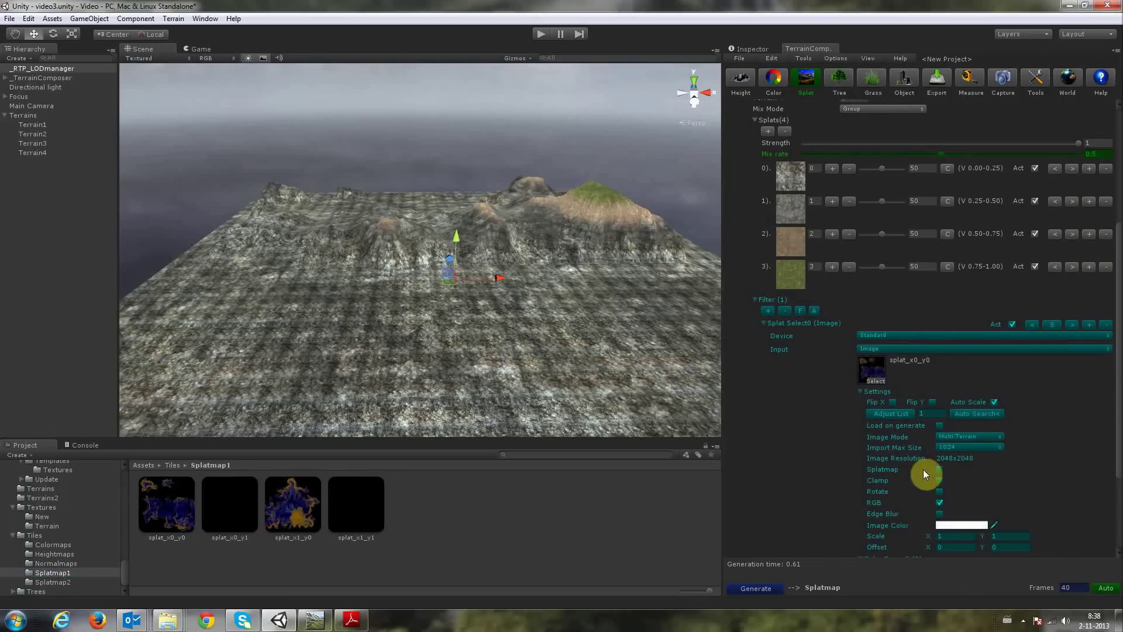
{"action": "left_click", "coordinate": [940, 469]}
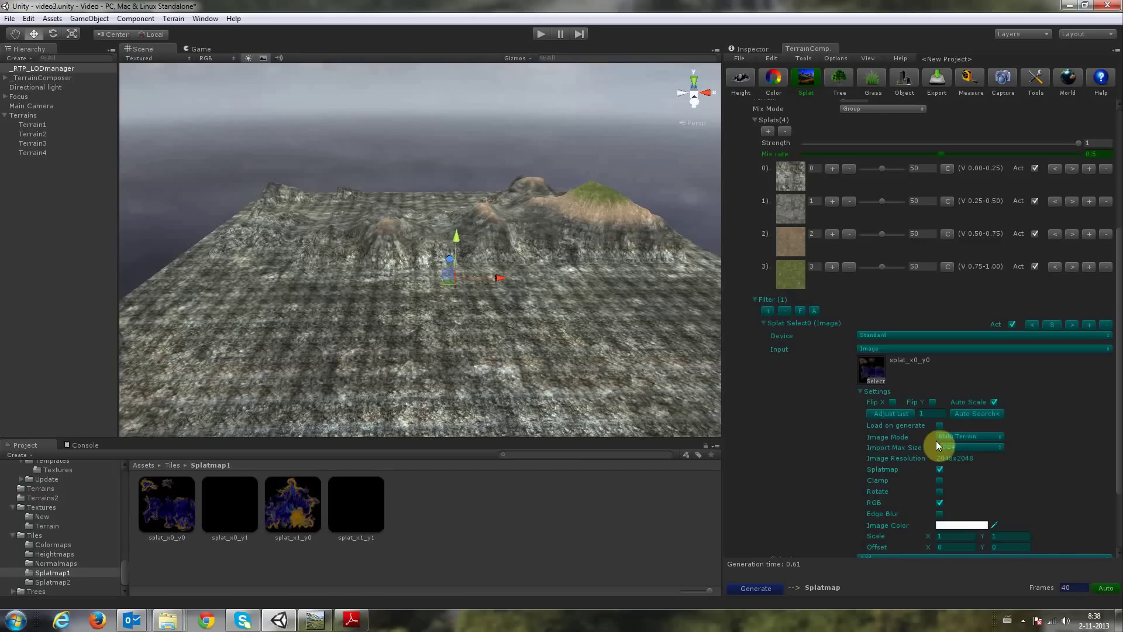
{"action": "left_click", "coordinate": [963, 419]}
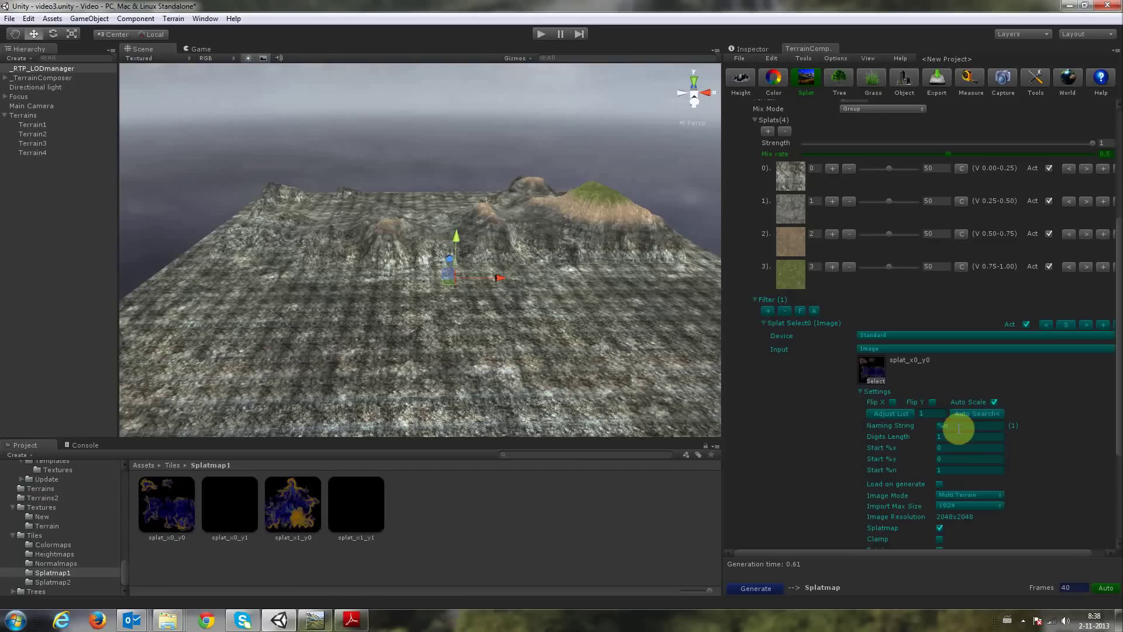
{"action": "type", "text": "_x%x_y%y"}
{"action": "left_click", "coordinate": [956, 416]}
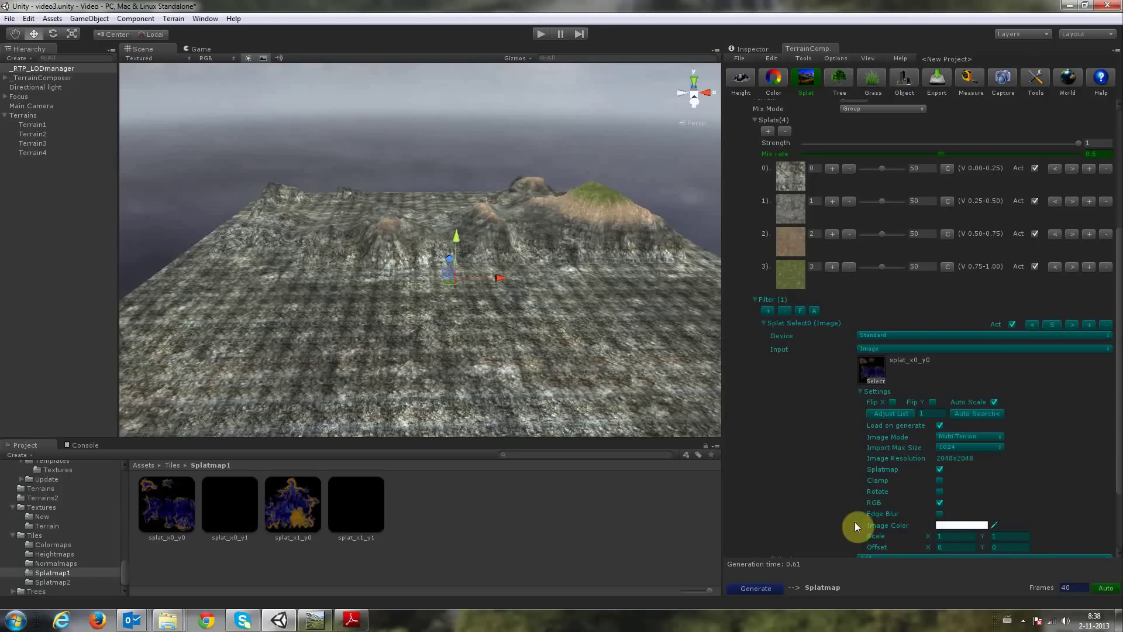
- Set Image Mode to Terrain, regenerate the splat texturing and orbit to view the terrain
{"action": "left_click", "coordinate": [961, 437]}
{"action": "left_click", "coordinate": [965, 449]}
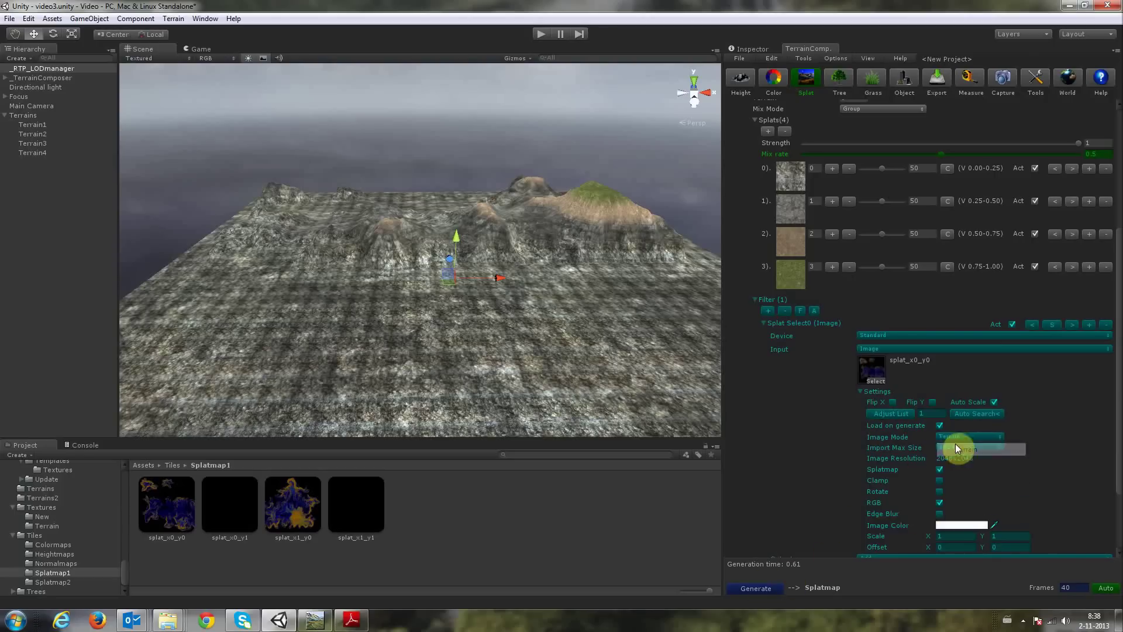
{"action": "left_click", "coordinate": [756, 589]}
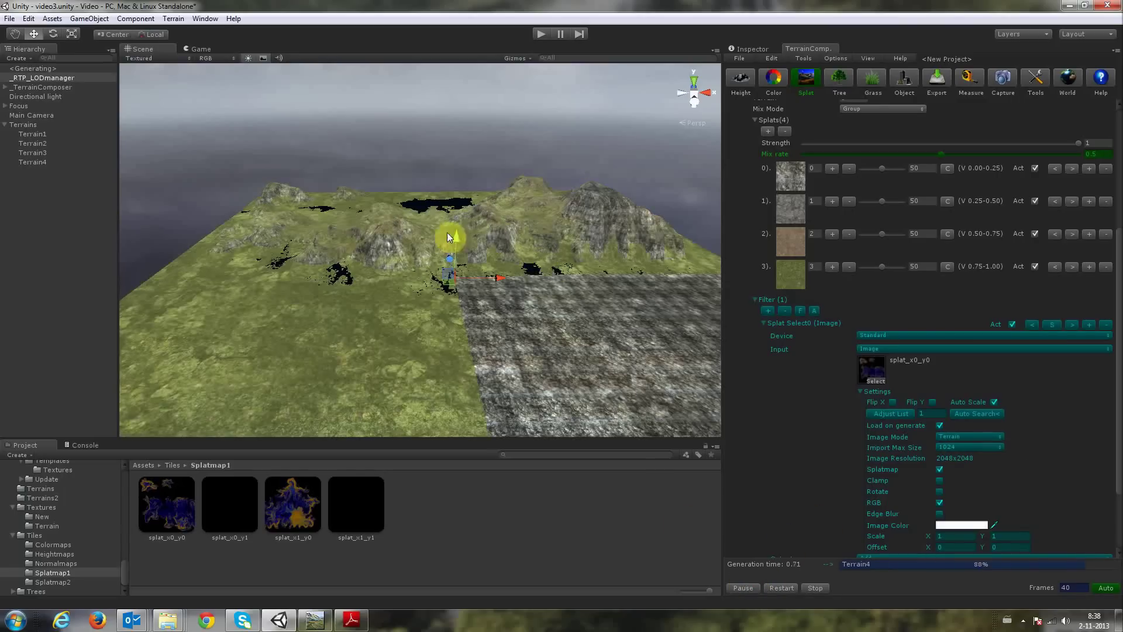
{"action": "left_click_drag", "start_coordinate": [540, 234], "coordinate": [637, 358], "text": "alt"}
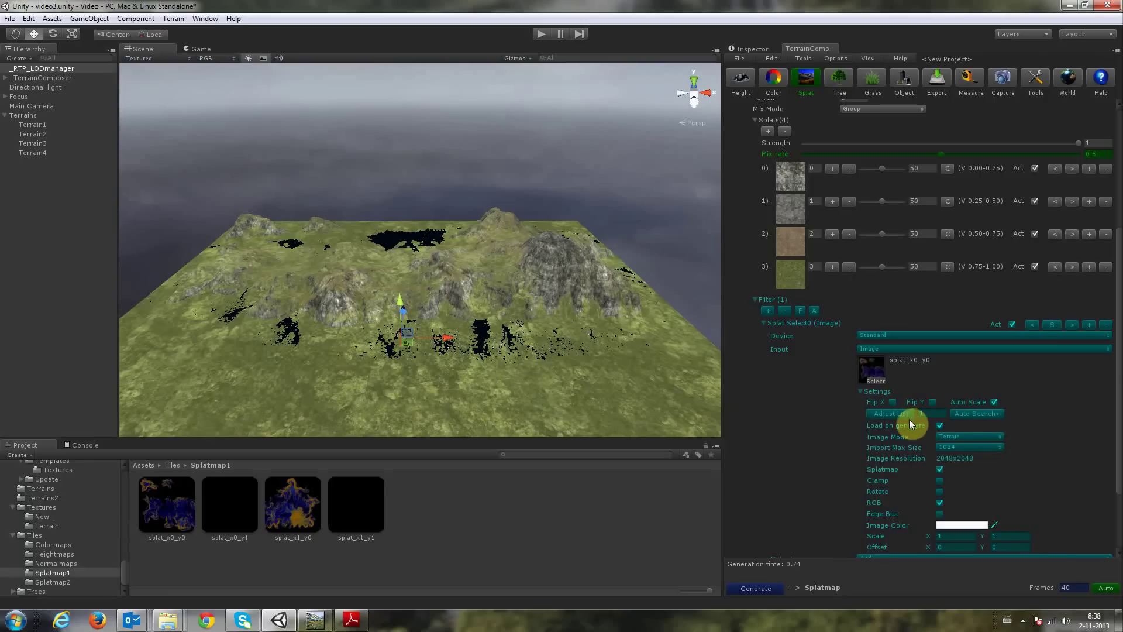
{"action": "mouse_move", "coordinate": [514, 345]}
{"action": "left_mouse_down", "text": "alt"}
{"action": "mouse_move", "coordinate": [508, 363]}
{"action": "mouse_move", "coordinate": [514, 346]}
{"action": "left_mouse_up", "text": "alt"}
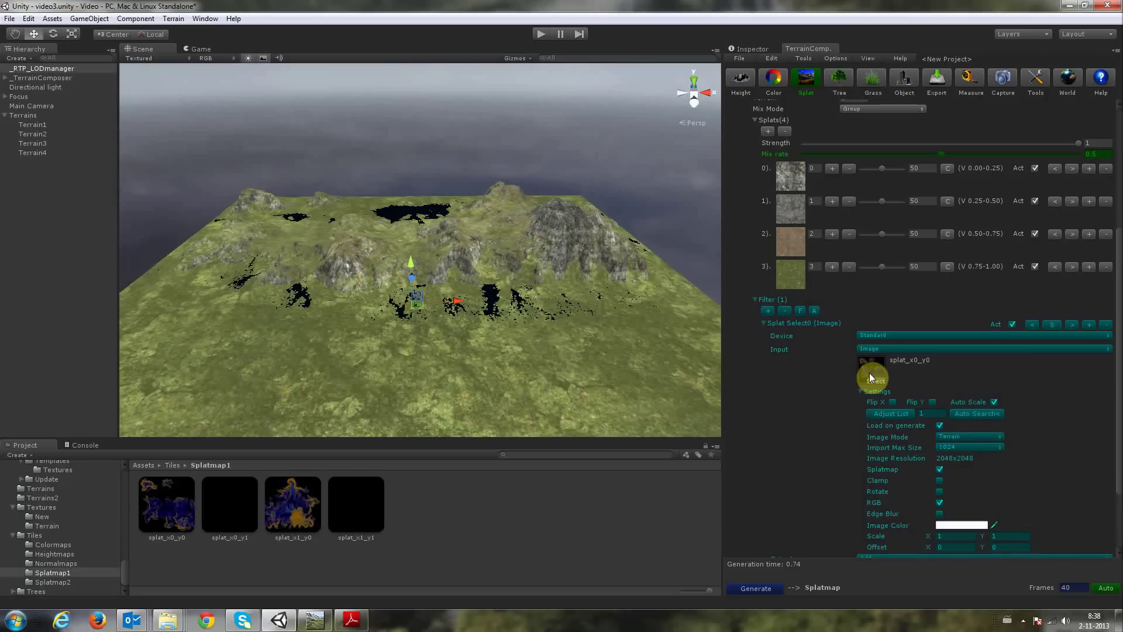
- Add a second splat layer, Layer2, and set its splat textures to 4–7
{"action": "scroll", "coordinate": [869, 373], "scroll_direction": "up", "scroll_amount": 5}
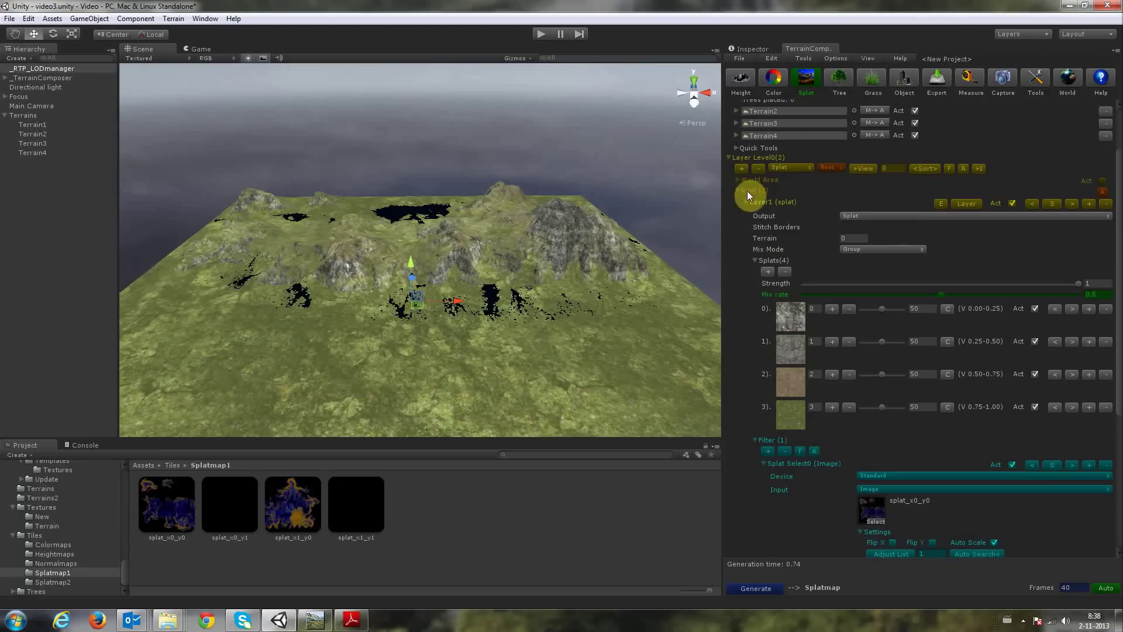
{"action": "left_click", "coordinate": [746, 201]}
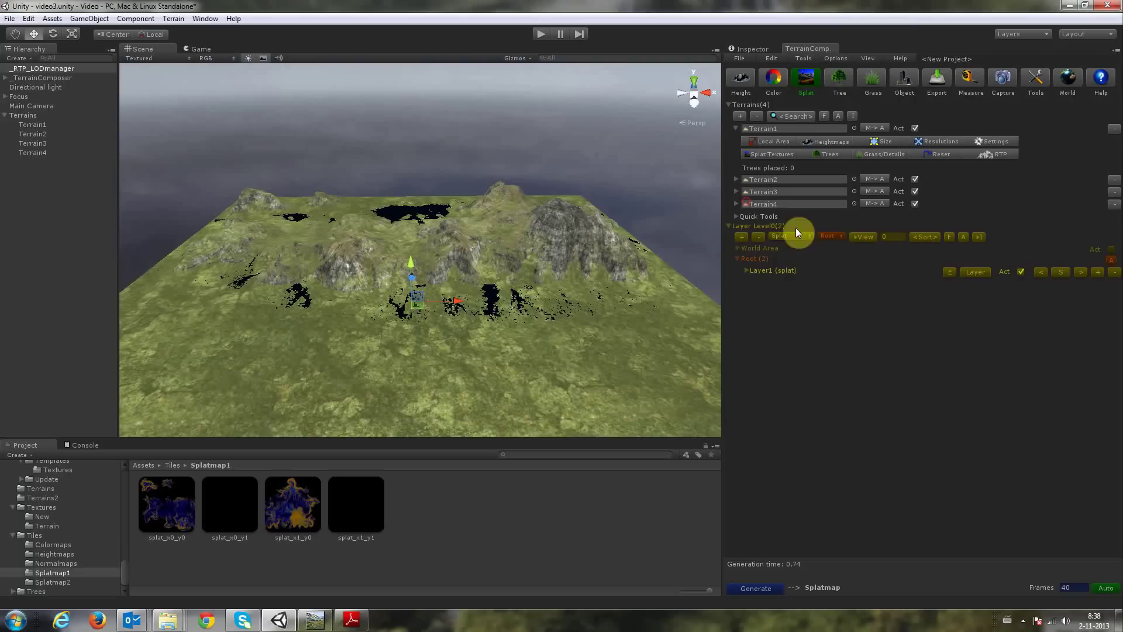
{"action": "left_click", "coordinate": [1095, 272]}
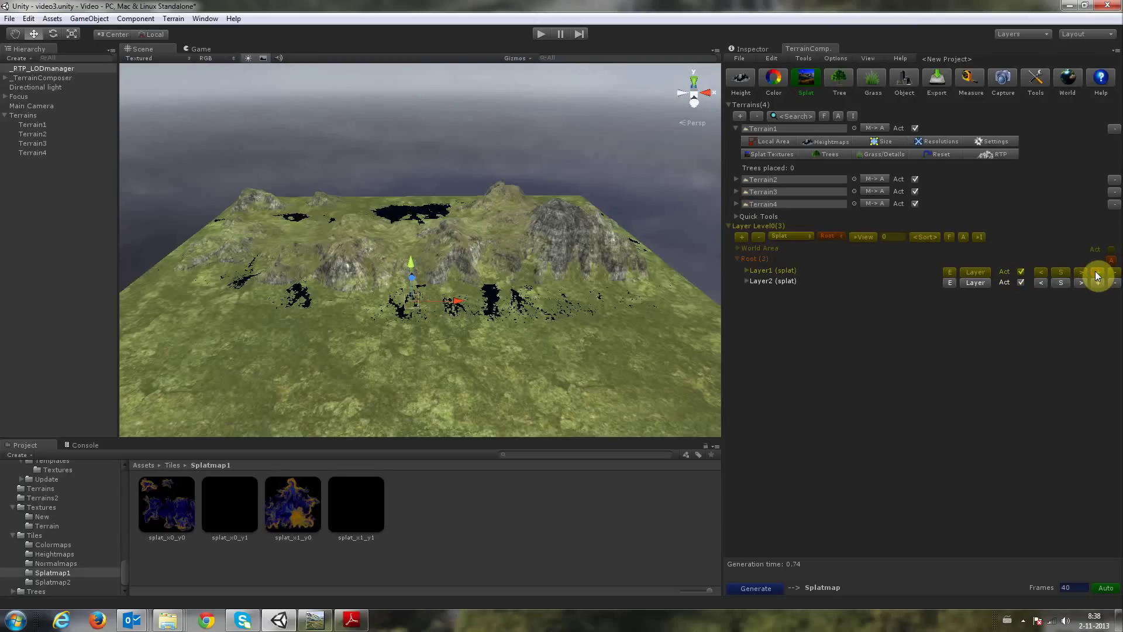
{"action": "left_click", "coordinate": [744, 282]}
{"action": "scroll", "coordinate": [818, 433], "scroll_direction": "down", "scroll_amount": 3}
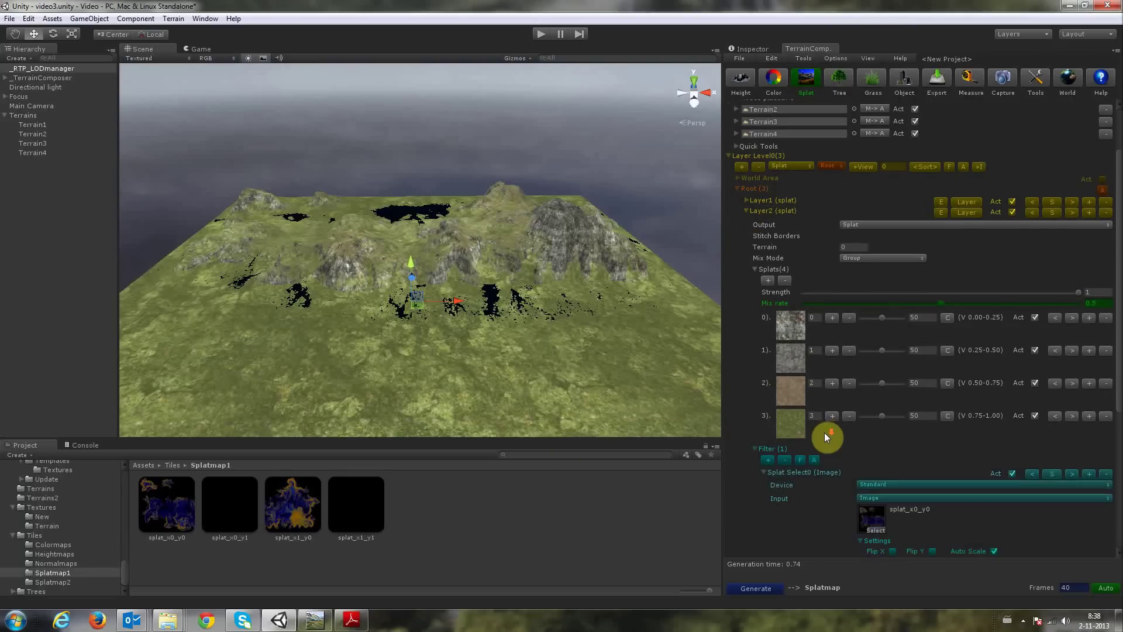
{"action": "left_click", "coordinate": [831, 317]}
{"action": "left_click", "coordinate": [832, 316]}
{"action": "left_click", "coordinate": [831, 316]}
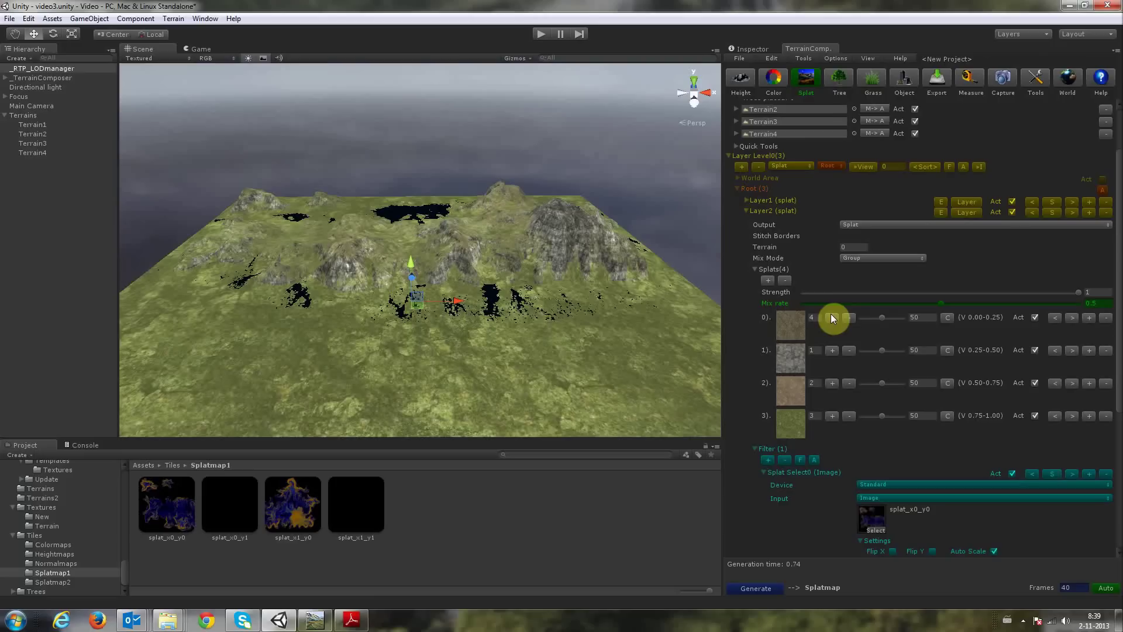
{"action": "left_click", "coordinate": [831, 349]}
{"action": "left_click", "coordinate": [832, 415]}
{"action": "left_click", "coordinate": [831, 416]}
{"action": "left_click", "coordinate": [832, 415]}
{"action": "left_click", "coordinate": [832, 415]}
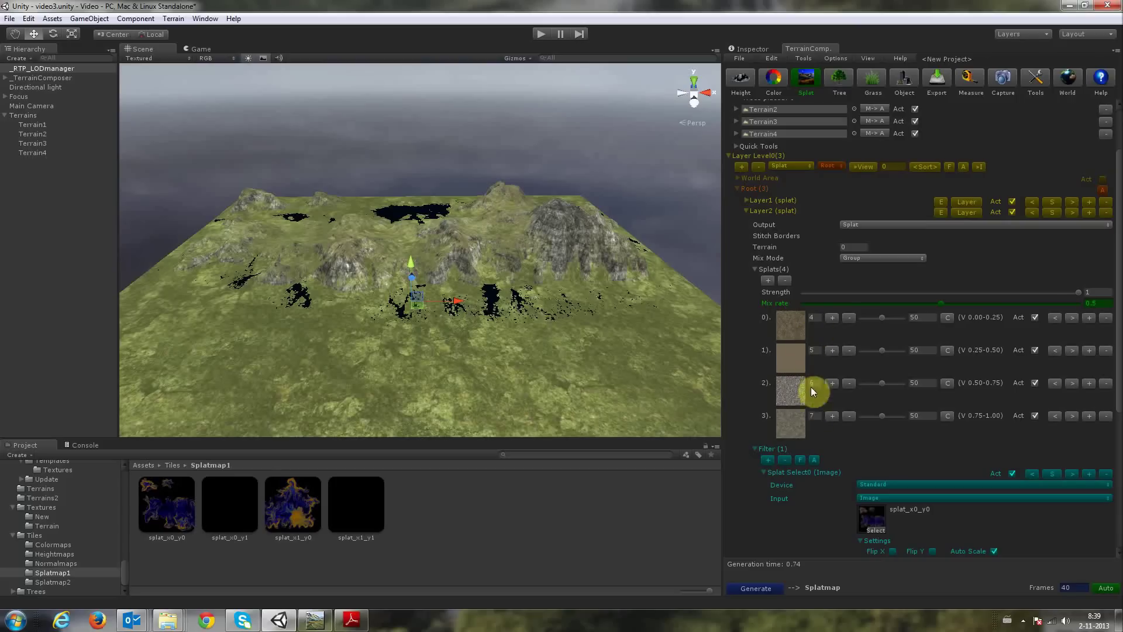
- Use splat_b_x0_y0 from Splatmap2 as Layer2's input, regenerate, and orbit over the hills
{"action": "scroll", "coordinate": [805, 427], "scroll_direction": "down", "scroll_amount": 3}
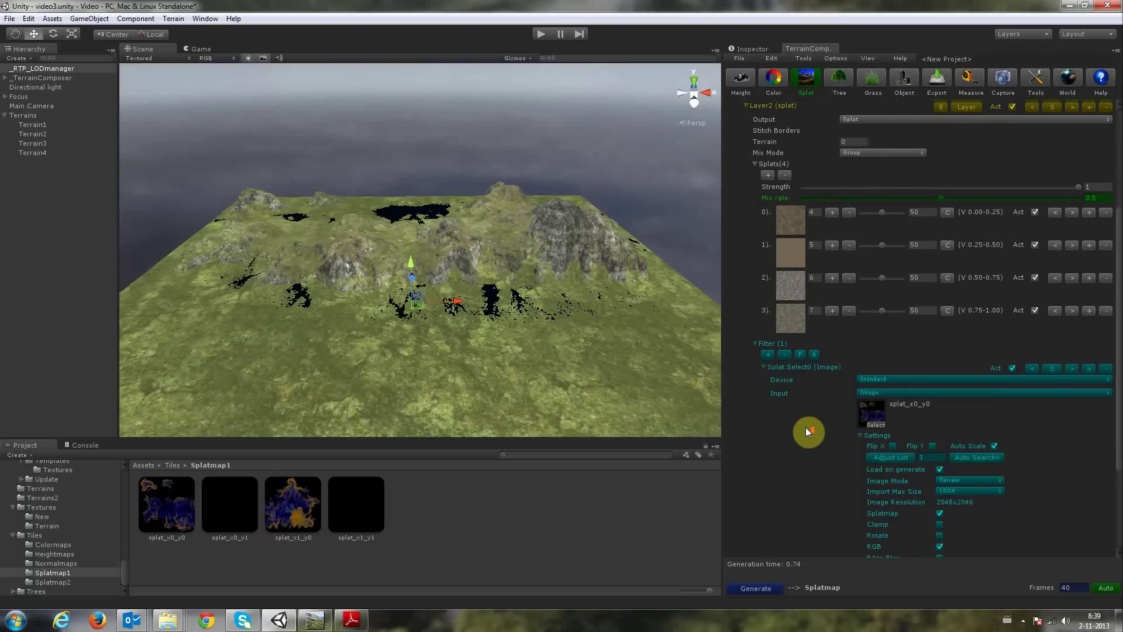
{"action": "left_click", "coordinate": [69, 580]}
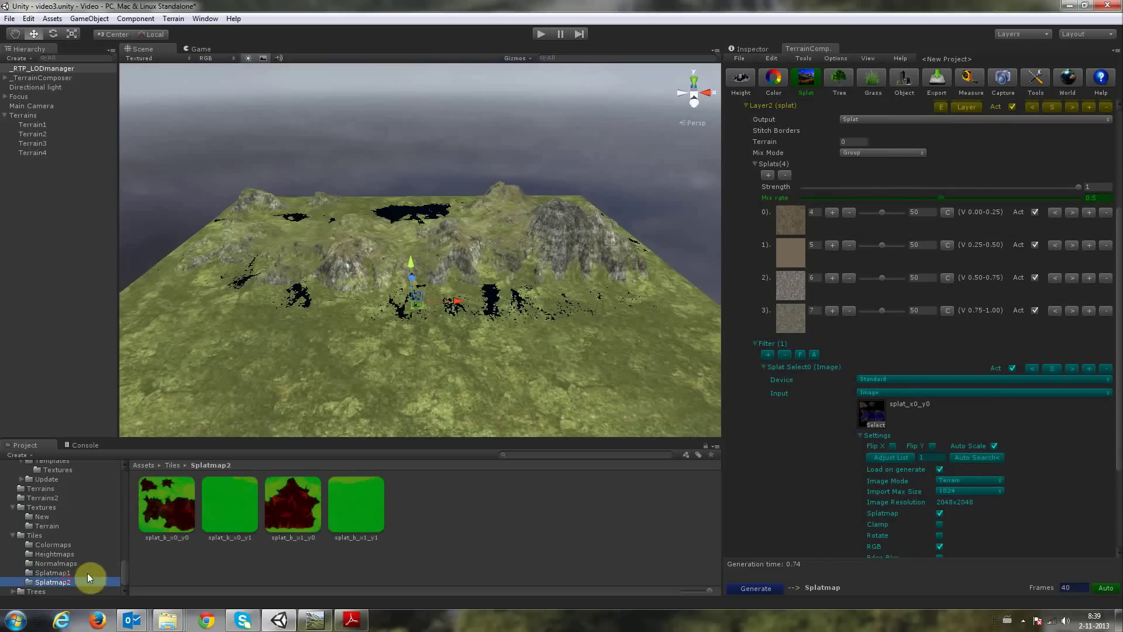
{"action": "left_click_drag", "start_coordinate": [164, 504], "coordinate": [862, 416]}
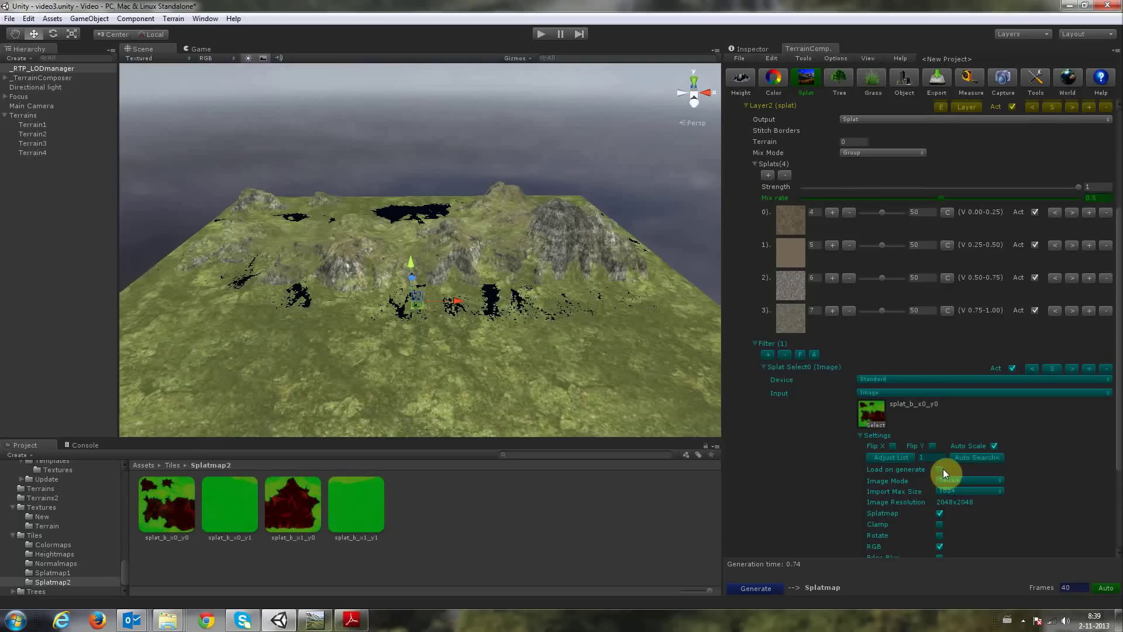
{"action": "left_click", "coordinate": [762, 590]}
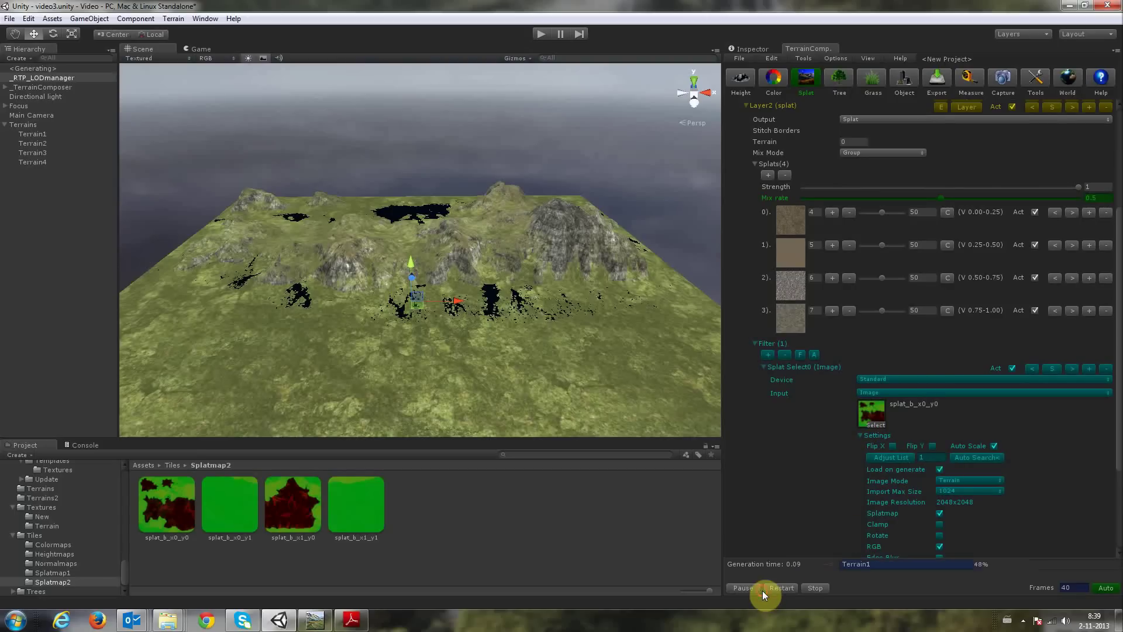
{"action": "scroll", "coordinate": [486, 184], "scroll_direction": "up", "scroll_amount": 5}
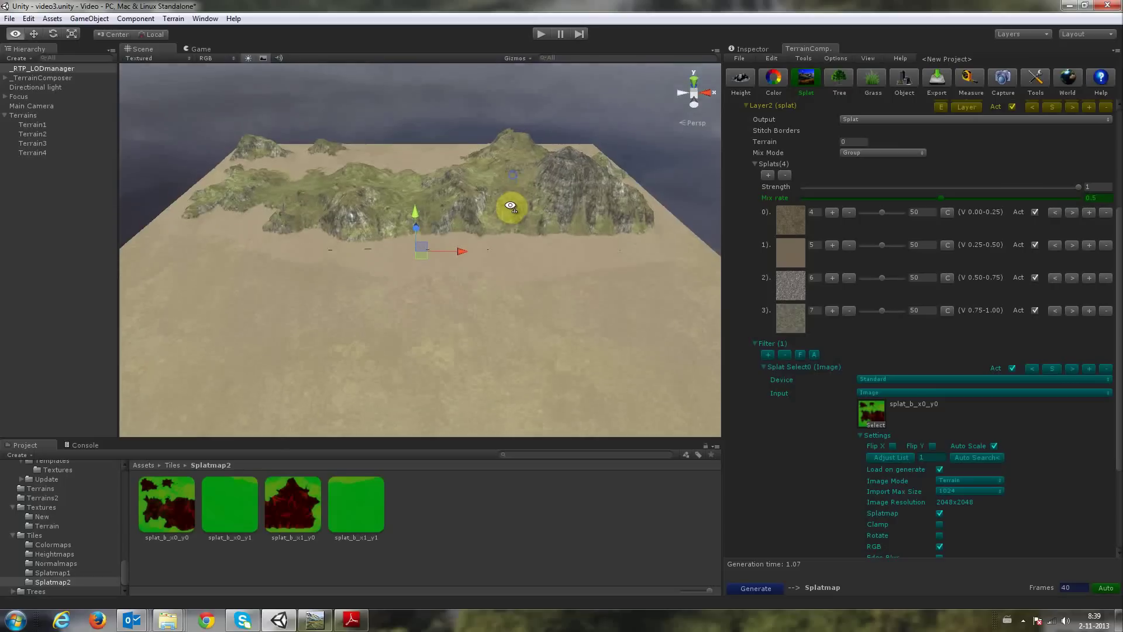
{"action": "left_click_drag", "start_coordinate": [490, 219], "coordinate": [518, 276], "text": "alt"}
- Collapse Layer2, add a third layer and load the splat.prefab preset into it
{"action": "scroll", "coordinate": [777, 372], "scroll_direction": "up", "scroll_amount": 3}
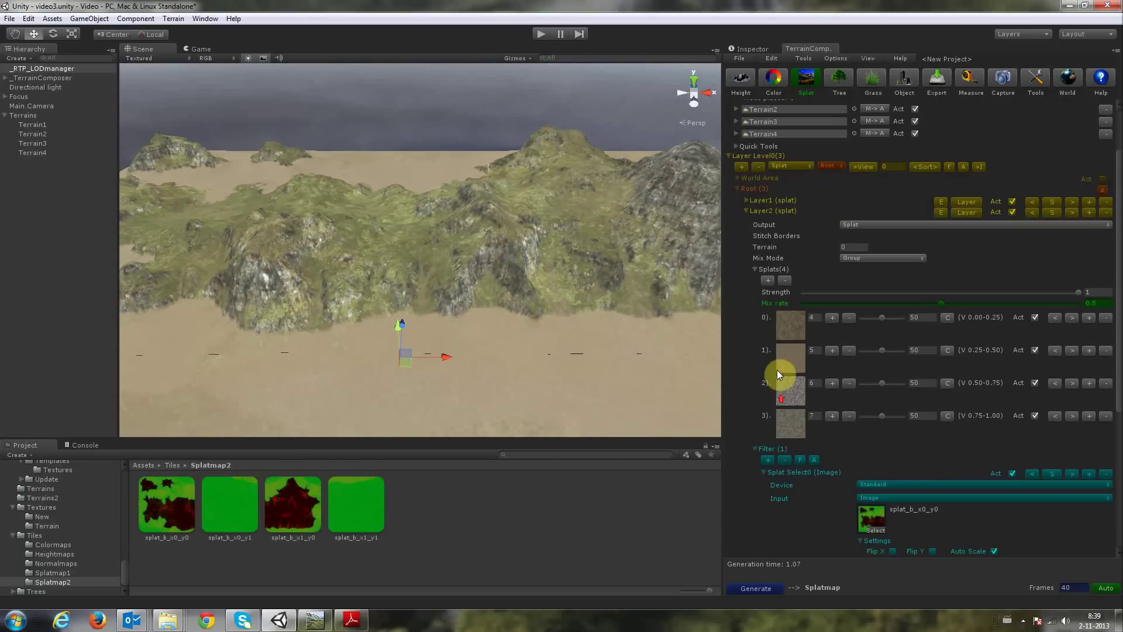
{"action": "left_click", "coordinate": [747, 211]}
{"action": "left_click_drag", "start_coordinate": [407, 244], "coordinate": [414, 234], "text": "alt"}
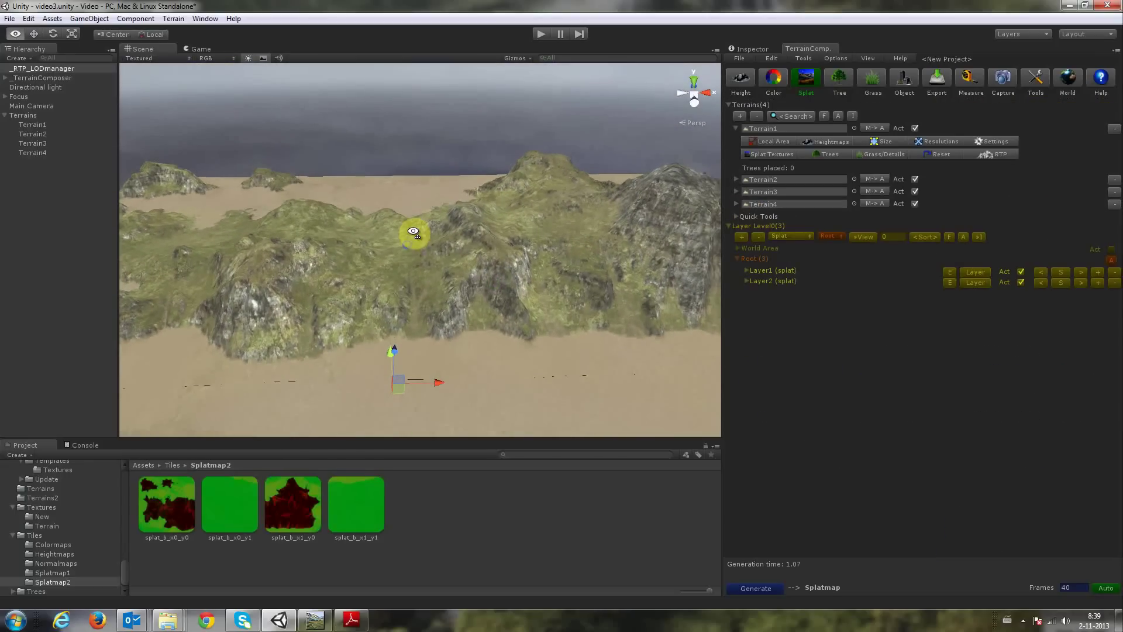
{"action": "left_click", "coordinate": [741, 235]}
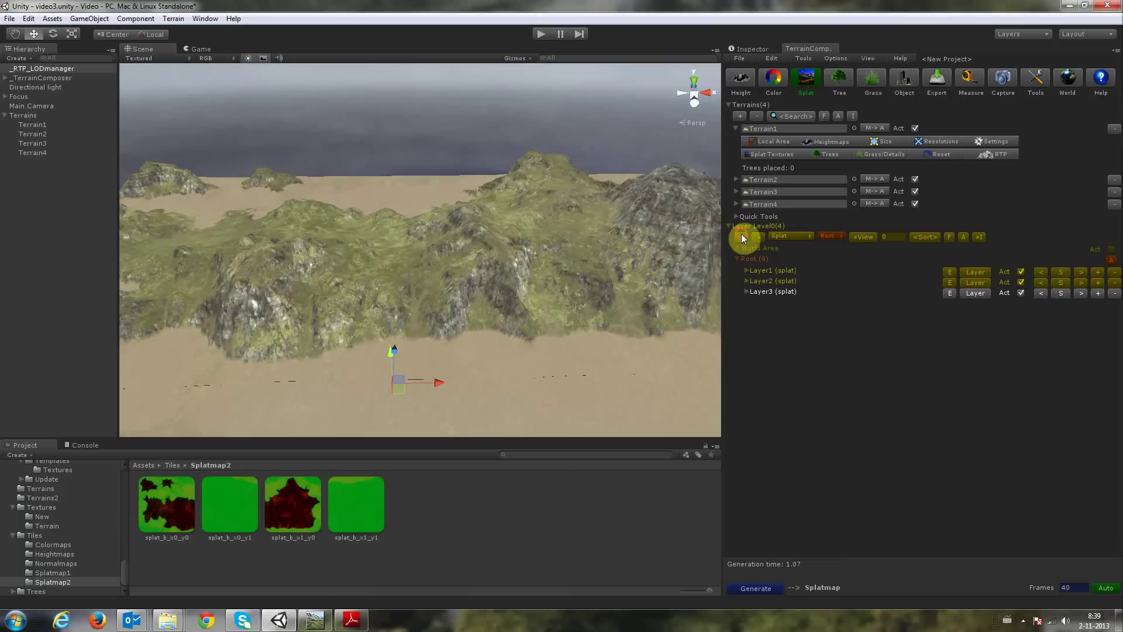
{"action": "left_click", "coordinate": [745, 291]}
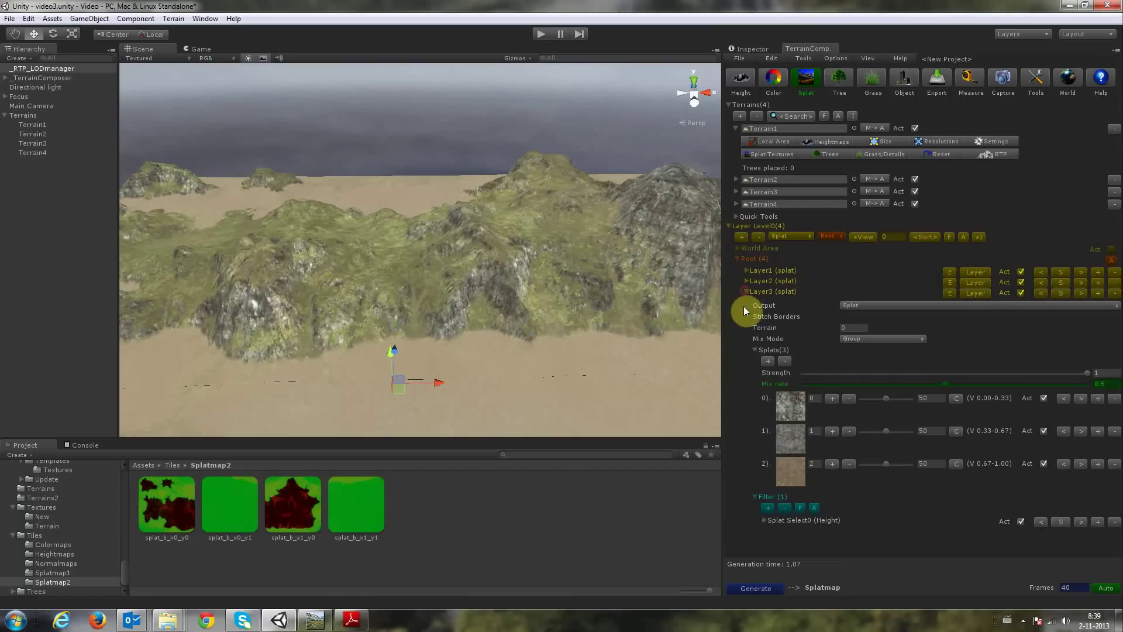
{"action": "left_click", "coordinate": [976, 293]}
{"action": "left_click", "coordinate": [1046, 325]}
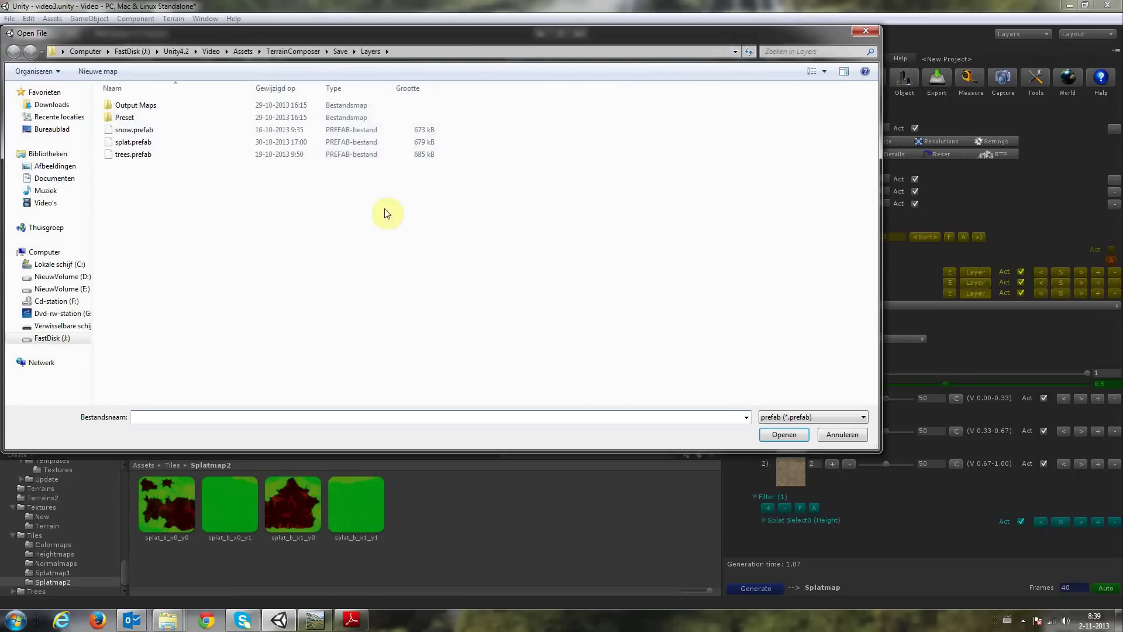
{"action": "double_click", "coordinate": [165, 142]}
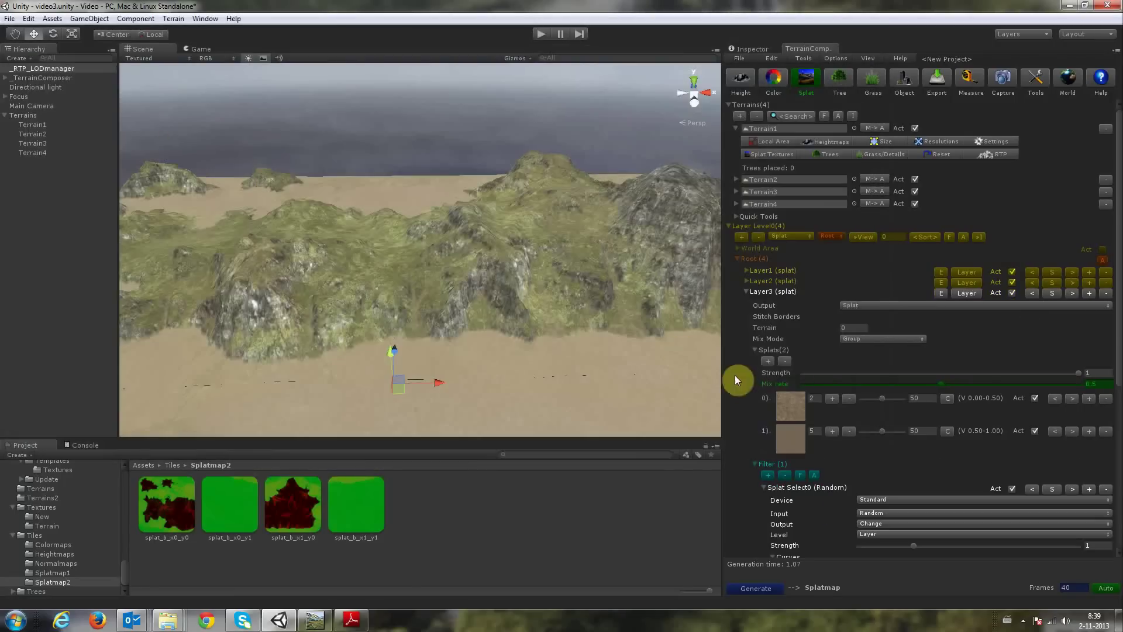
{"action": "left_click_drag", "start_coordinate": [1118, 360], "coordinate": [1119, 454]}
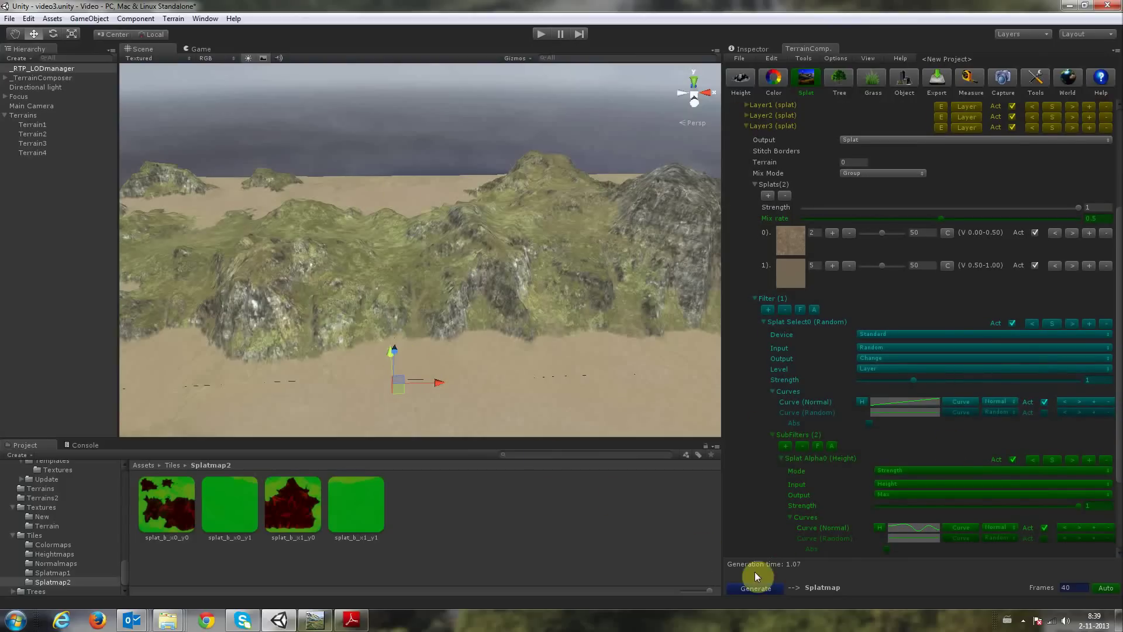
- Regenerate the terrain texturing, look over the rocky hills, and collapse Layer3
{"action": "left_click", "coordinate": [759, 589]}
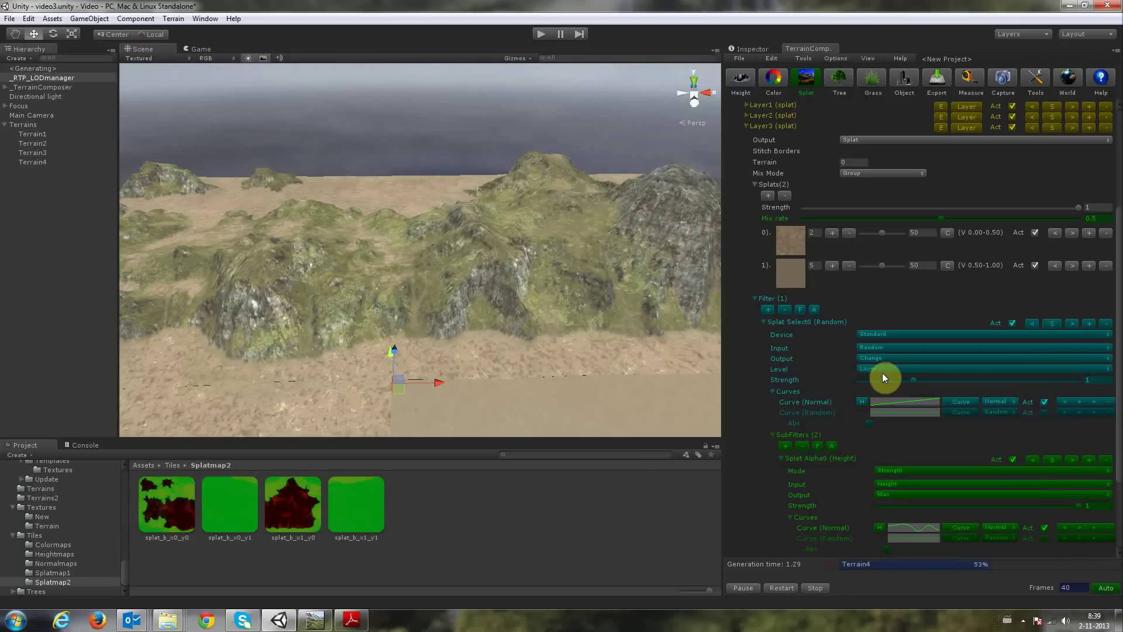
{"action": "middle_click_drag", "start_coordinate": [521, 363], "coordinate": [459, 339]}
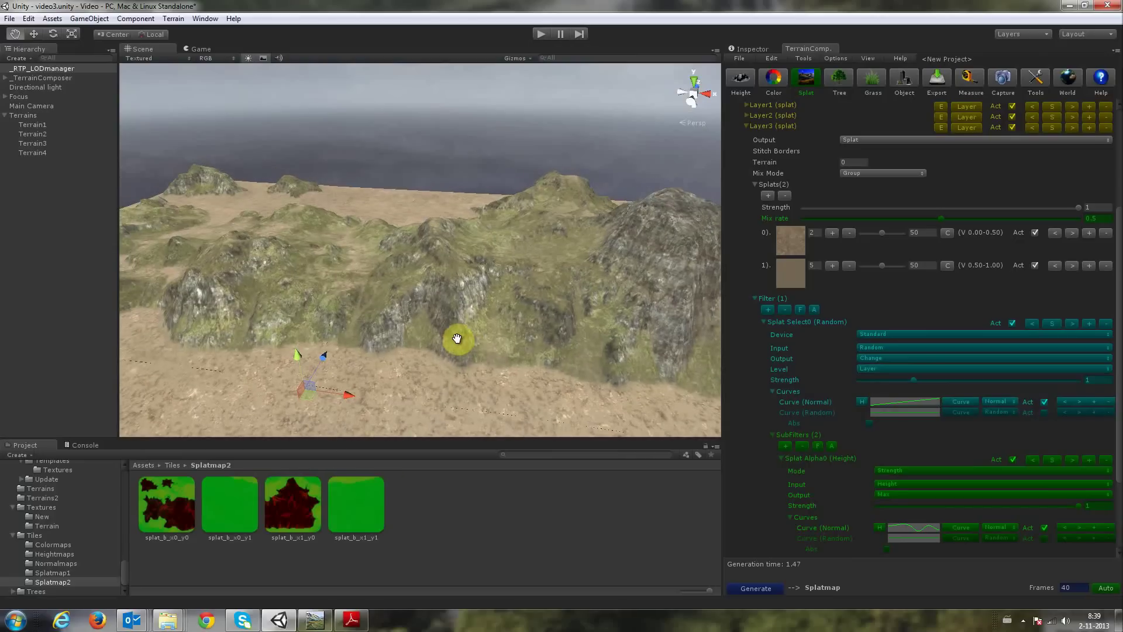
{"action": "scroll", "coordinate": [477, 327], "scroll_direction": "up", "scroll_amount": 5}
{"action": "left_click_drag", "start_coordinate": [516, 332], "coordinate": [689, 335], "text": "alt"}
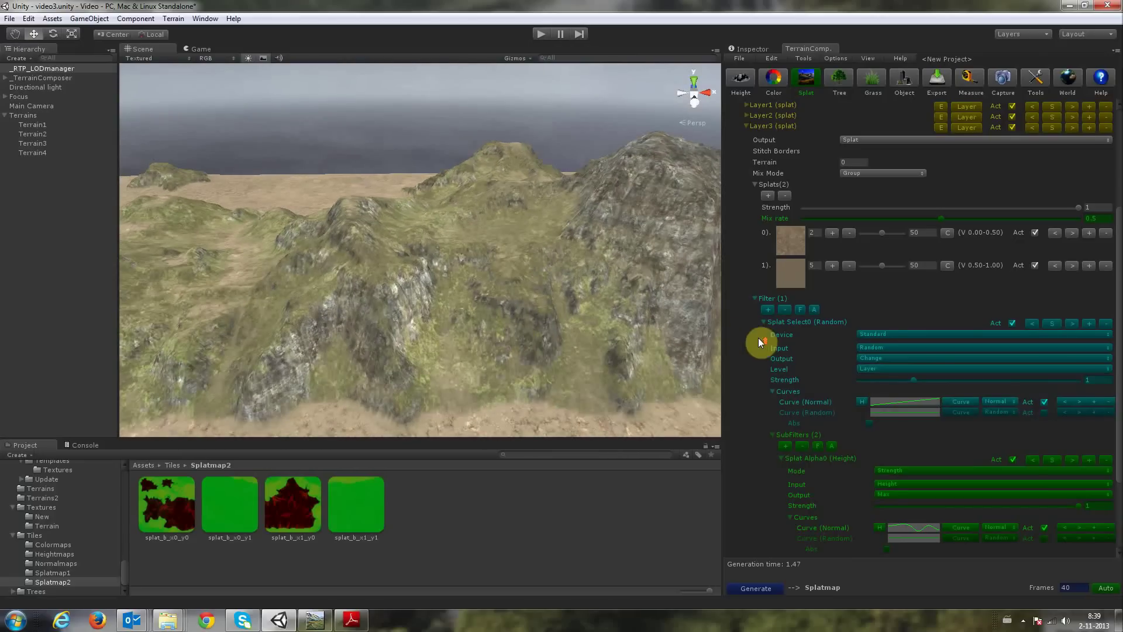
{"action": "scroll", "coordinate": [758, 339], "scroll_direction": "up", "scroll_amount": 3}
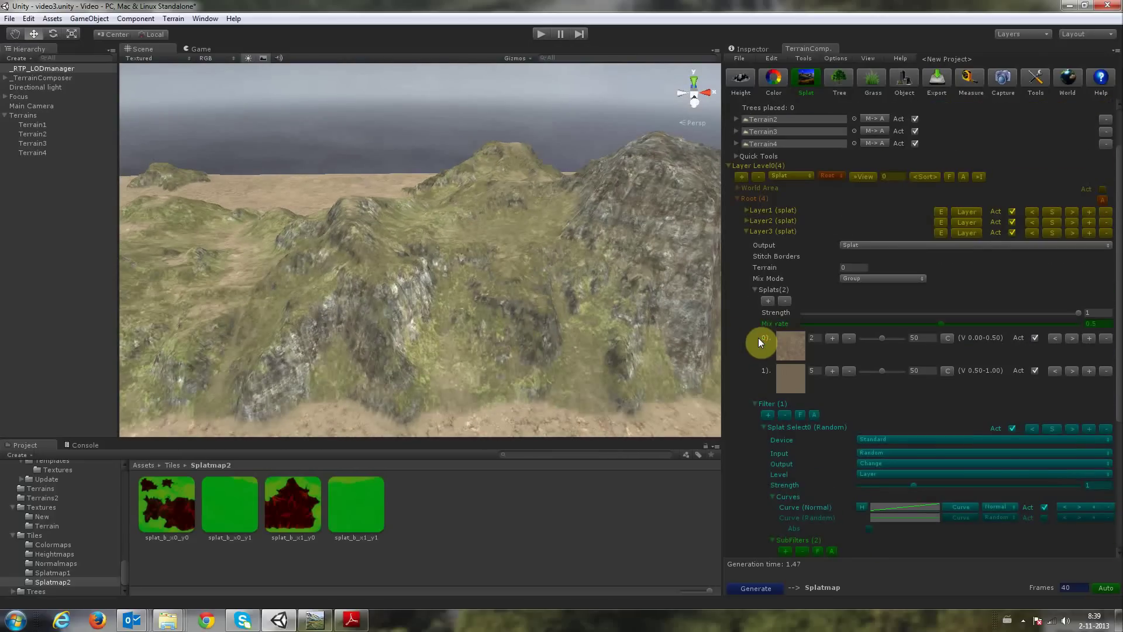
{"action": "left_click", "coordinate": [747, 231]}
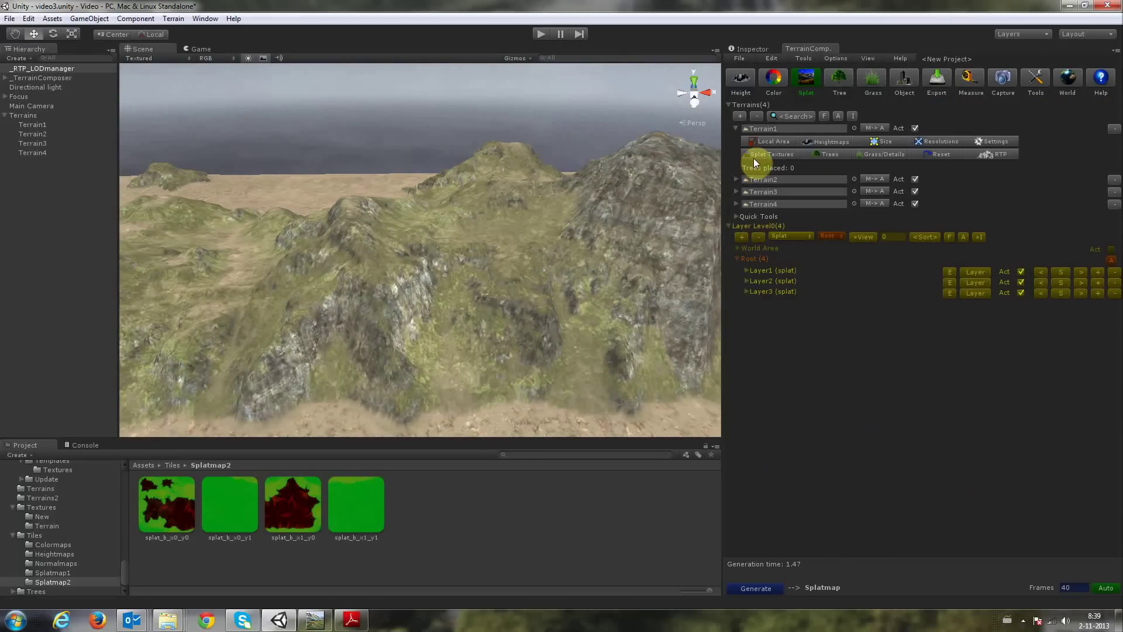
- Assign colormap_x0_y0 to slot 1 and auto-fill all four colormaps by the _x0_y0 pattern
{"action": "left_click", "coordinate": [757, 155]}
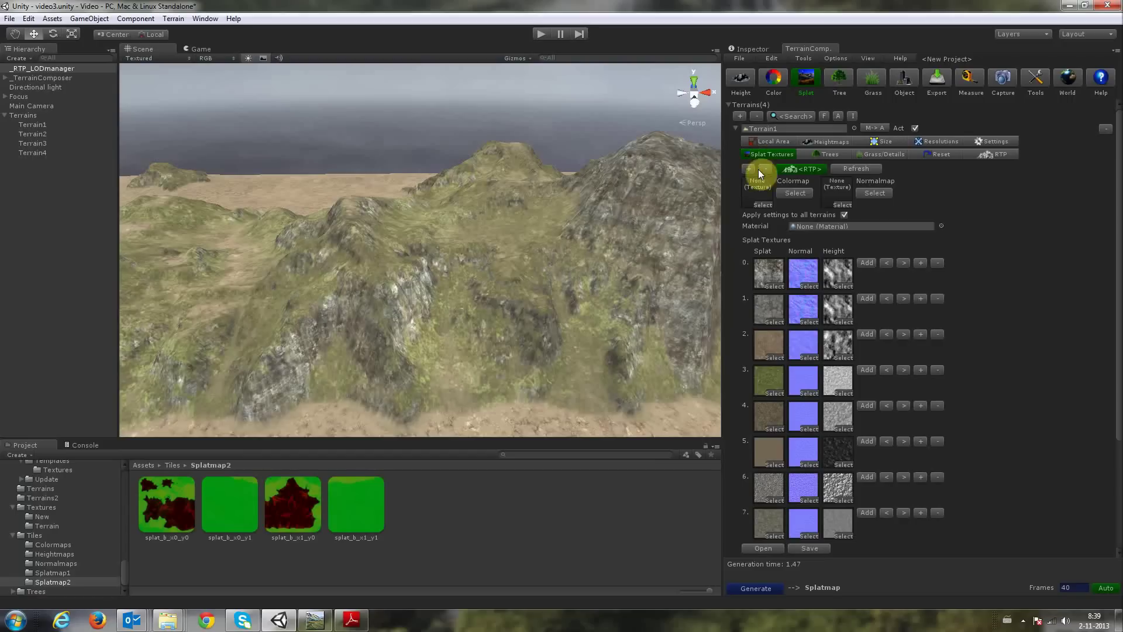
{"action": "left_click", "coordinate": [791, 191]}
{"action": "left_click", "coordinate": [92, 545]}
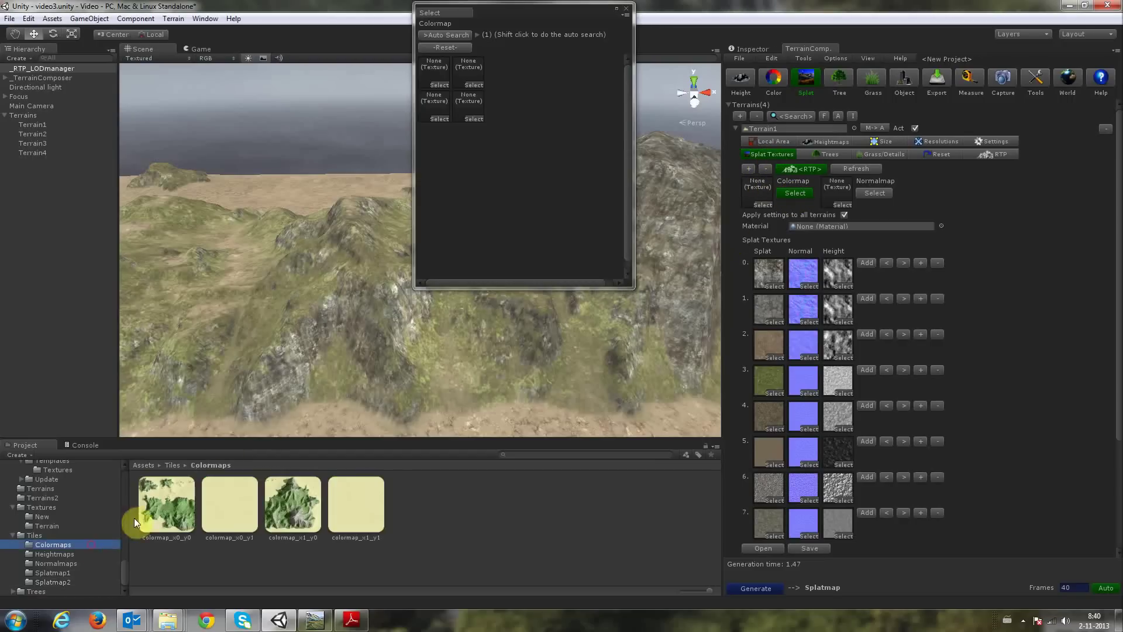
{"action": "mouse_move", "coordinate": [167, 504]}
{"action": "left_mouse_down"}
{"action": "mouse_move", "coordinate": [261, 469]}
{"action": "mouse_move", "coordinate": [380, 88]}
{"action": "mouse_move", "coordinate": [436, 69]}
{"action": "left_mouse_up"}
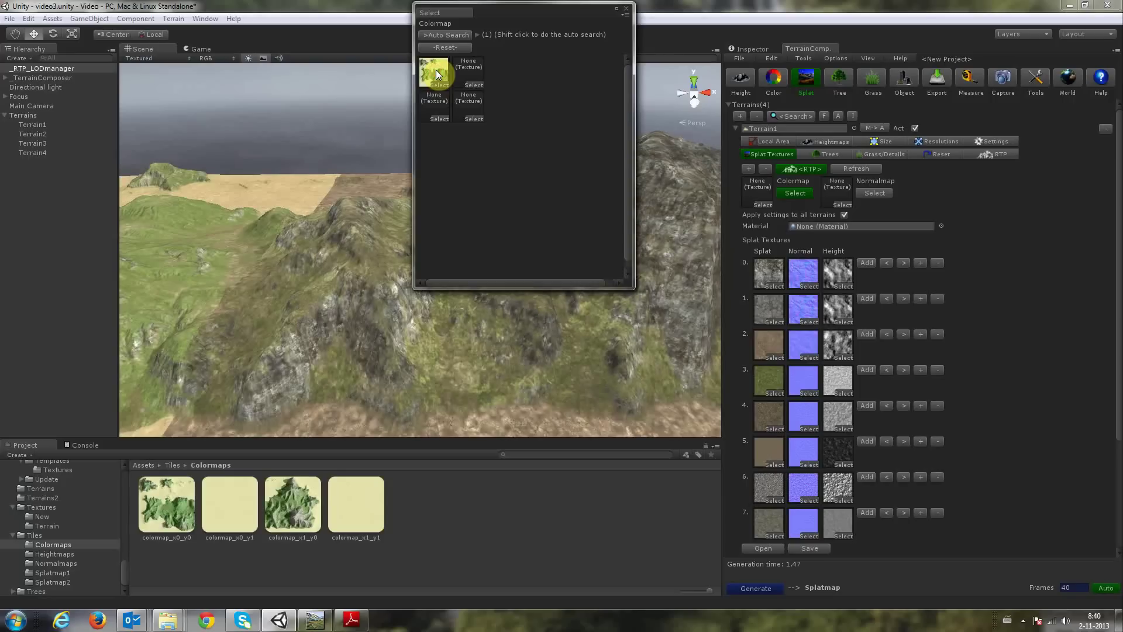
{"action": "left_click", "coordinate": [455, 34]}
{"action": "left_click", "coordinate": [468, 47]}
{"action": "left_click", "coordinate": [458, 34], "text": "shift"}
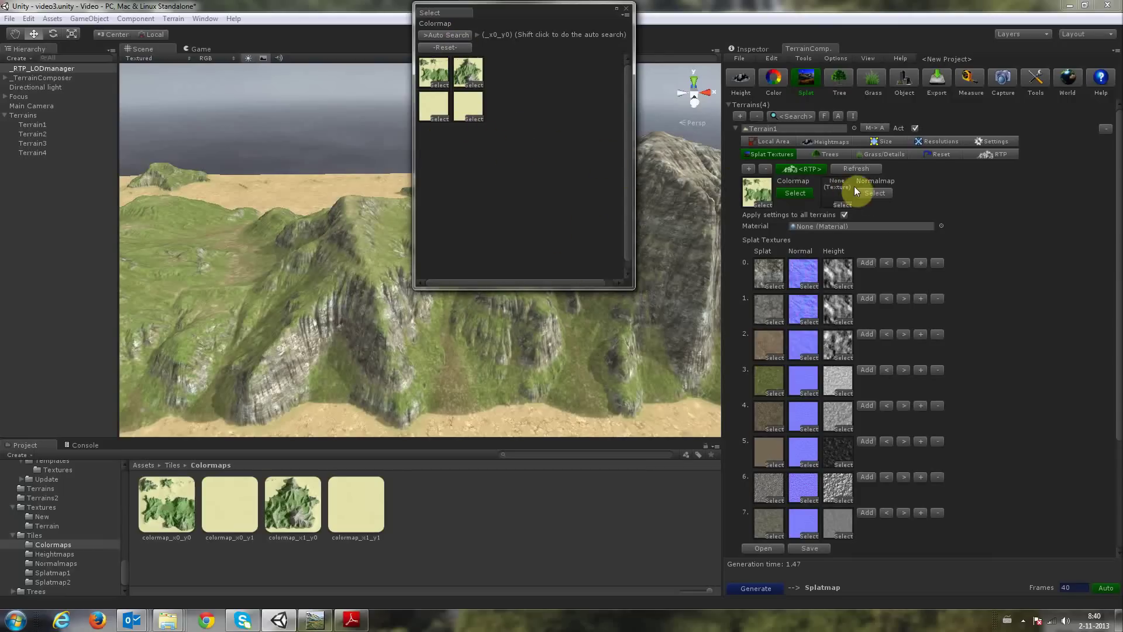
- Assign normal_x0_y0 to slot 1 and auto-fill all four normalmap slots
{"action": "left_click", "coordinate": [873, 193]}
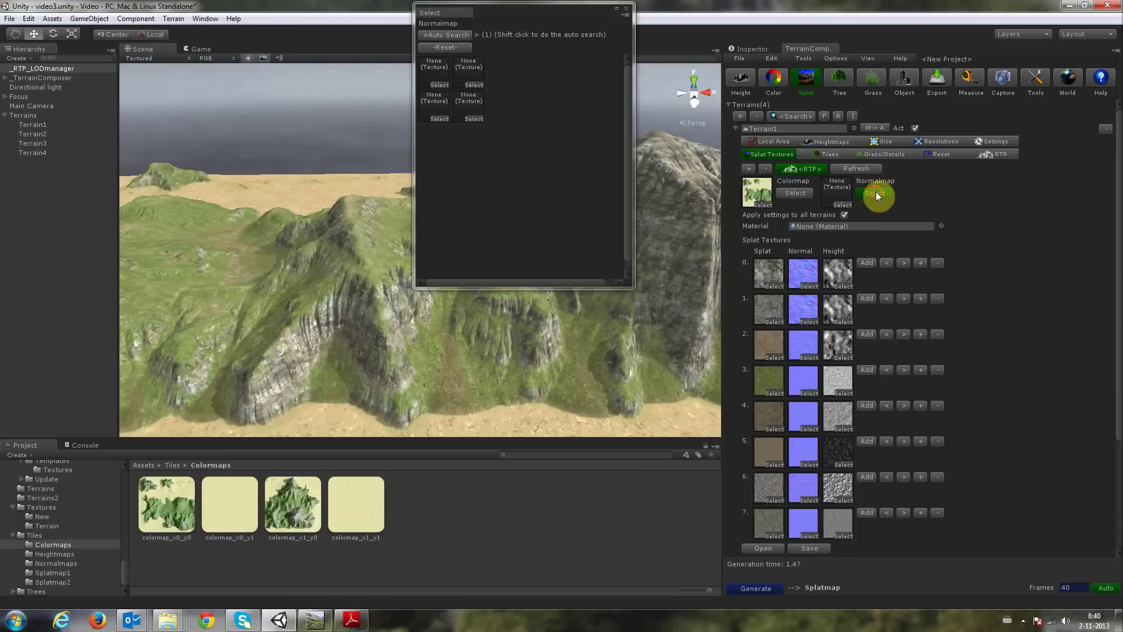
{"action": "left_click", "coordinate": [96, 563]}
{"action": "left_click_drag", "start_coordinate": [193, 497], "coordinate": [439, 69]}
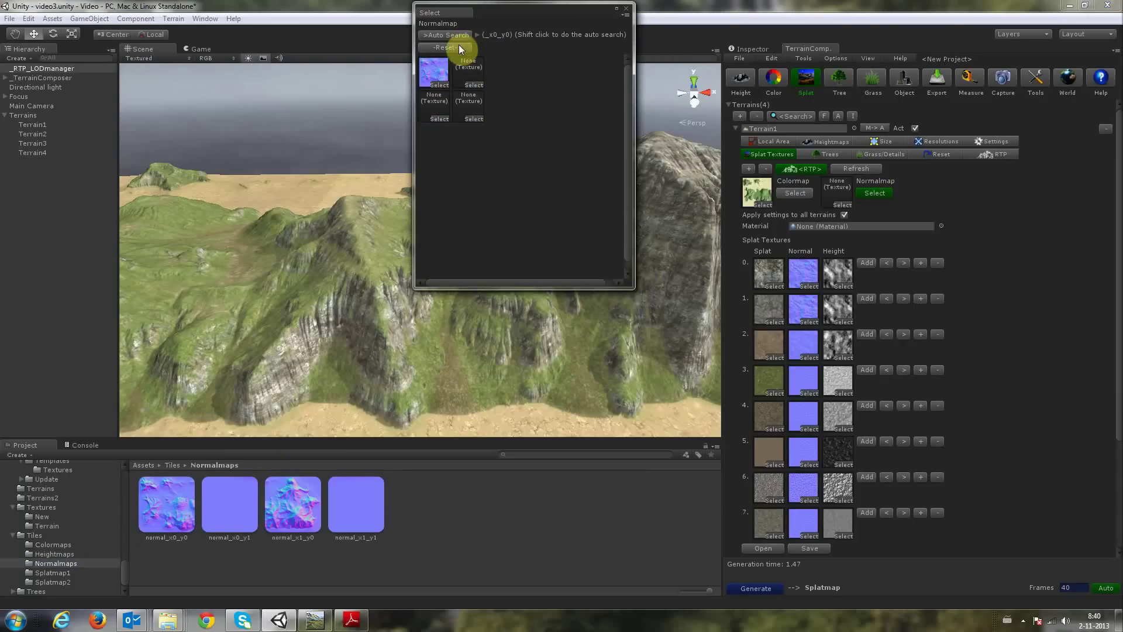
{"action": "left_click", "coordinate": [454, 33]}
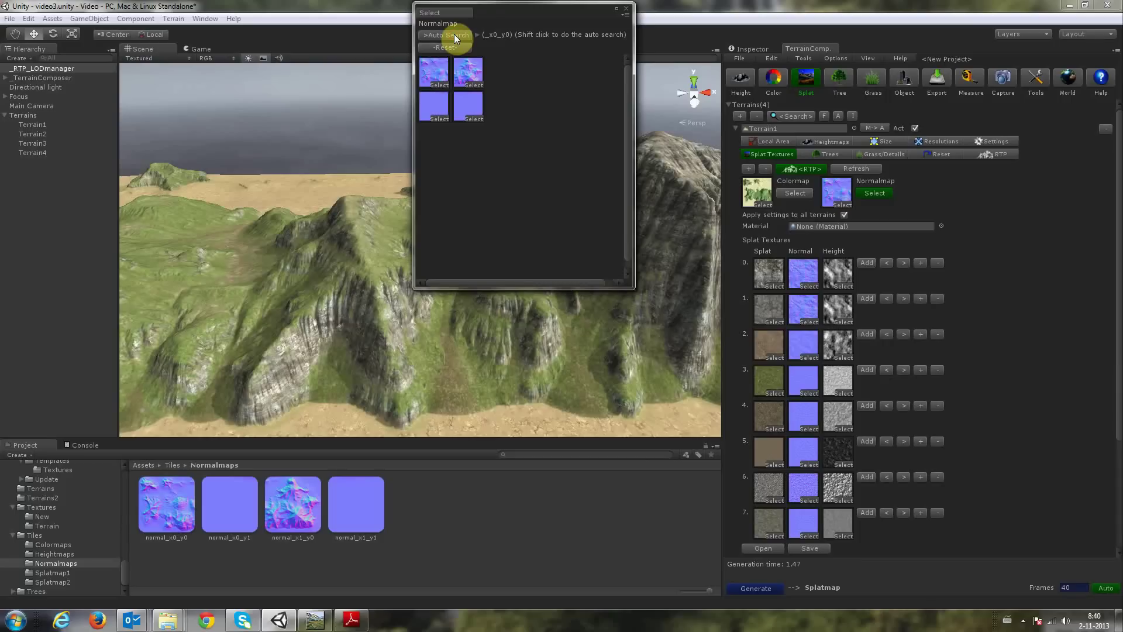
- Close the normalmap window, expand Layer1's splat settings and regenerate the terrain texturing
{"action": "left_click", "coordinate": [627, 10]}
{"action": "middle_click_drag", "start_coordinate": [597, 81], "coordinate": [533, 185]}
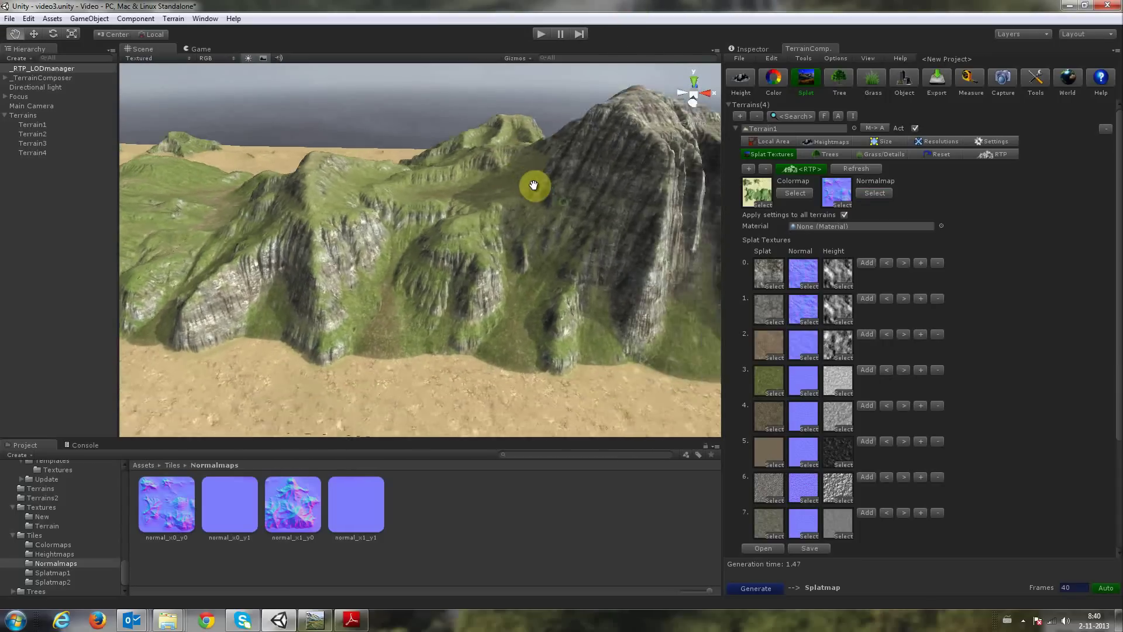
{"action": "left_click_drag", "start_coordinate": [533, 185], "coordinate": [719, 217], "text": "alt"}
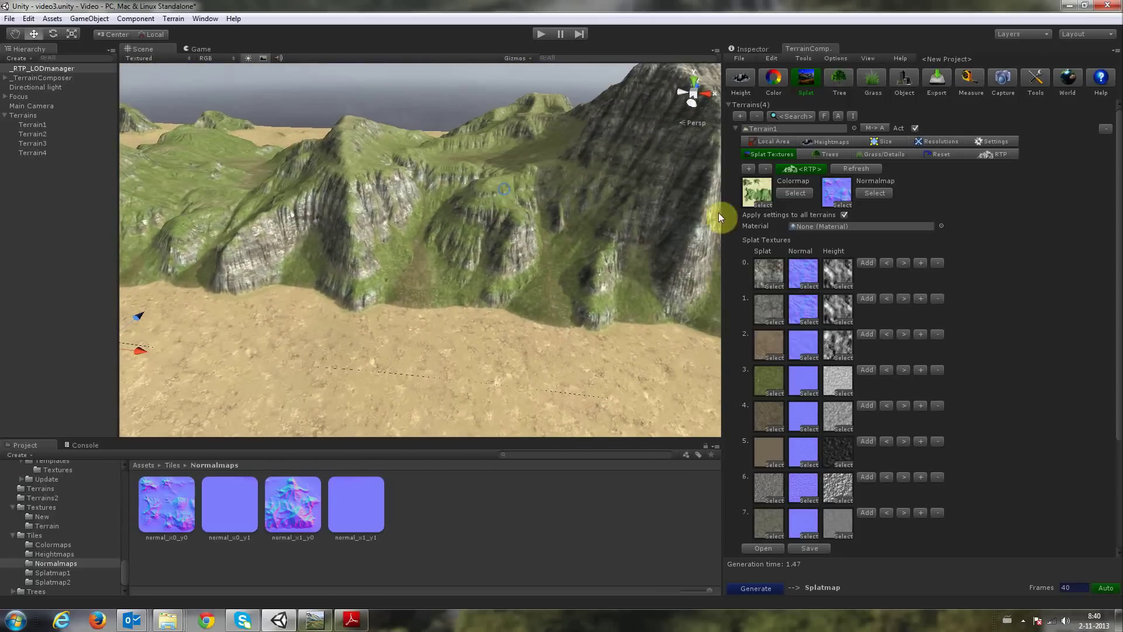
{"action": "left_click", "coordinate": [758, 153]}
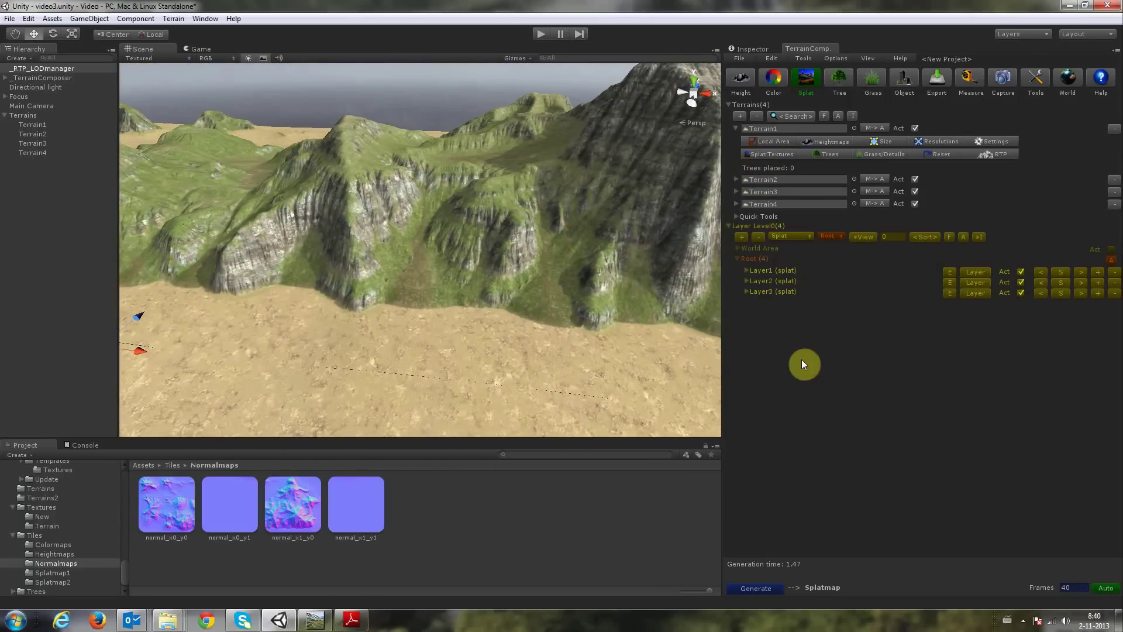
{"action": "left_click", "coordinate": [745, 271]}
{"action": "scroll", "coordinate": [809, 346], "scroll_direction": "down", "scroll_amount": 3}
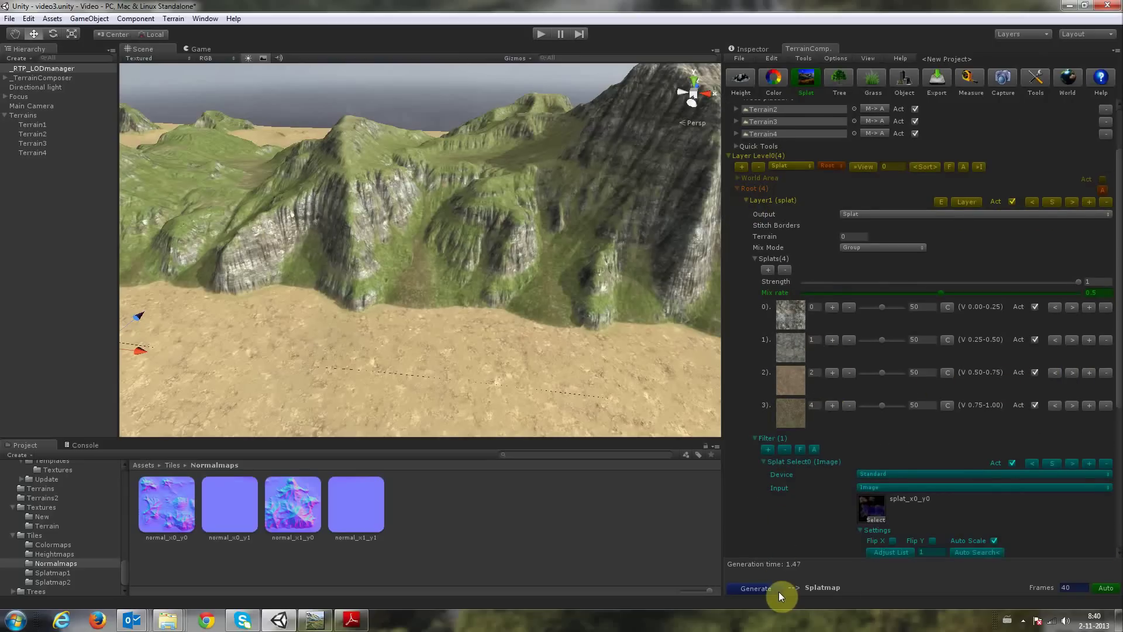
{"action": "left_click", "coordinate": [763, 588]}
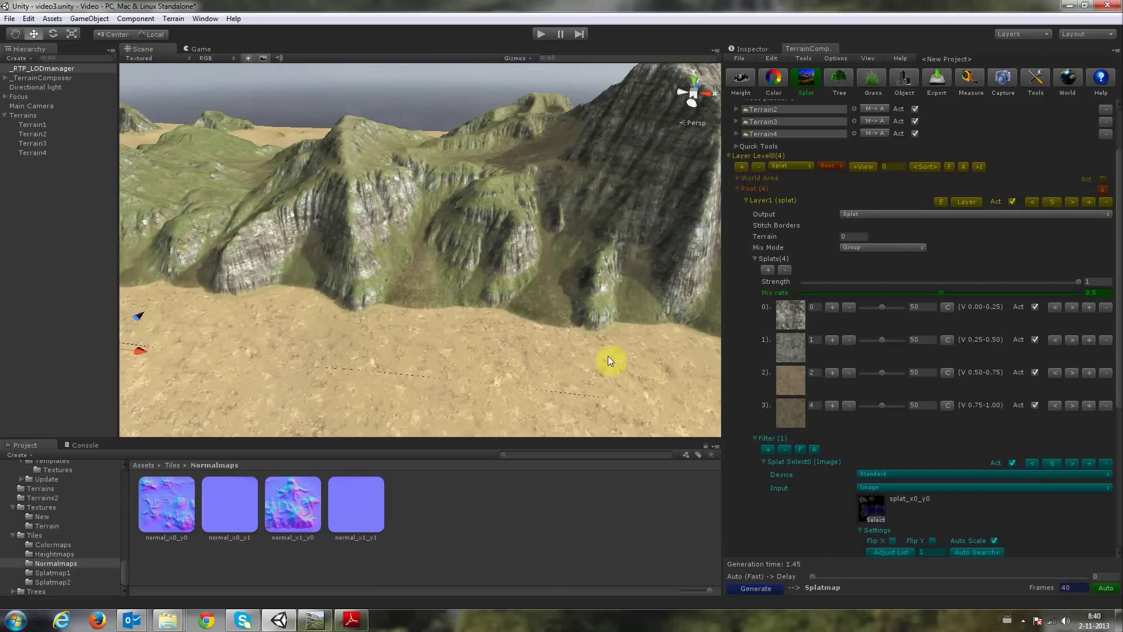
- Switch Layer1's splat 2 to the grass texture and orbit around the textured terrain
{"action": "left_click_drag", "start_coordinate": [426, 188], "coordinate": [485, 165], "text": "alt"}
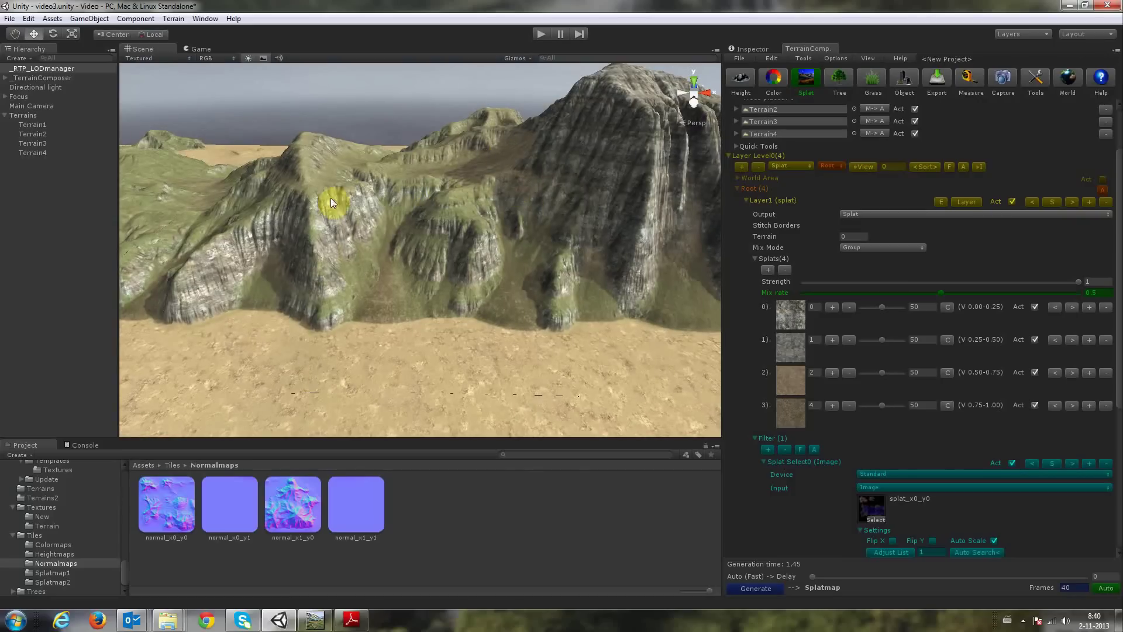
{"action": "left_click_drag", "start_coordinate": [328, 186], "coordinate": [401, 193], "text": "alt"}
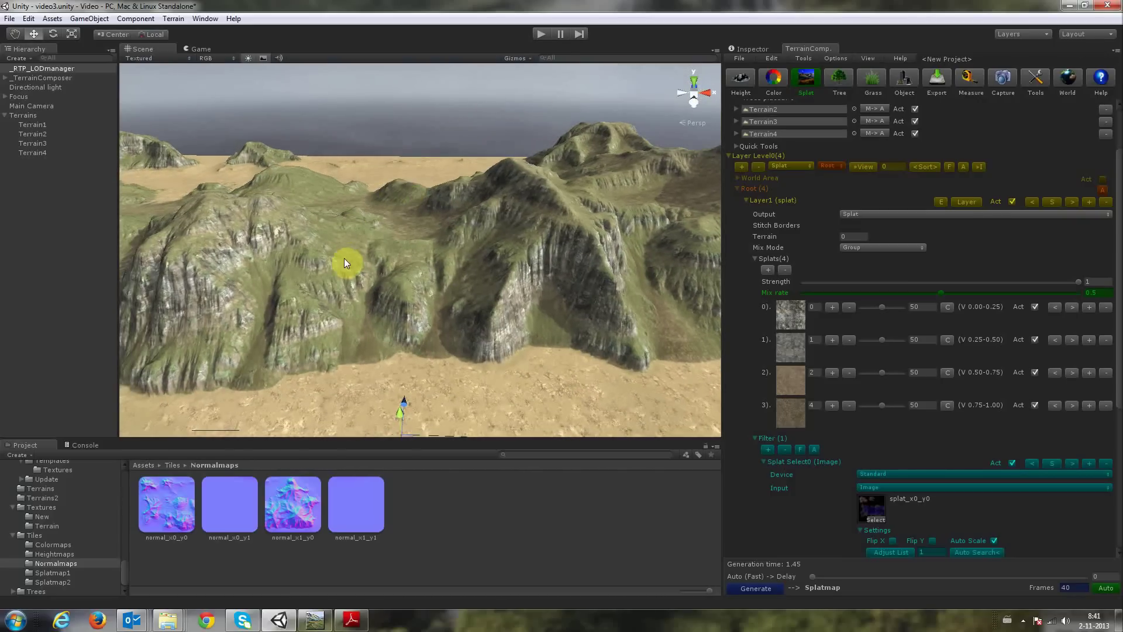
{"action": "left_click", "coordinate": [833, 372]}
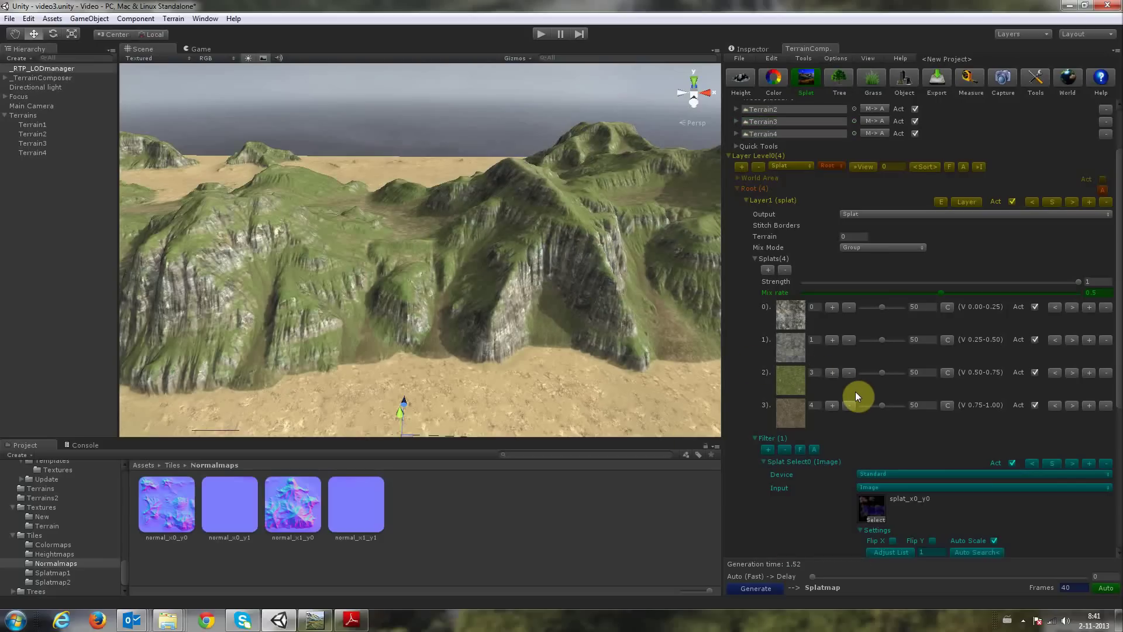
{"action": "scroll", "coordinate": [856, 392], "scroll_direction": "down", "scroll_amount": 2}
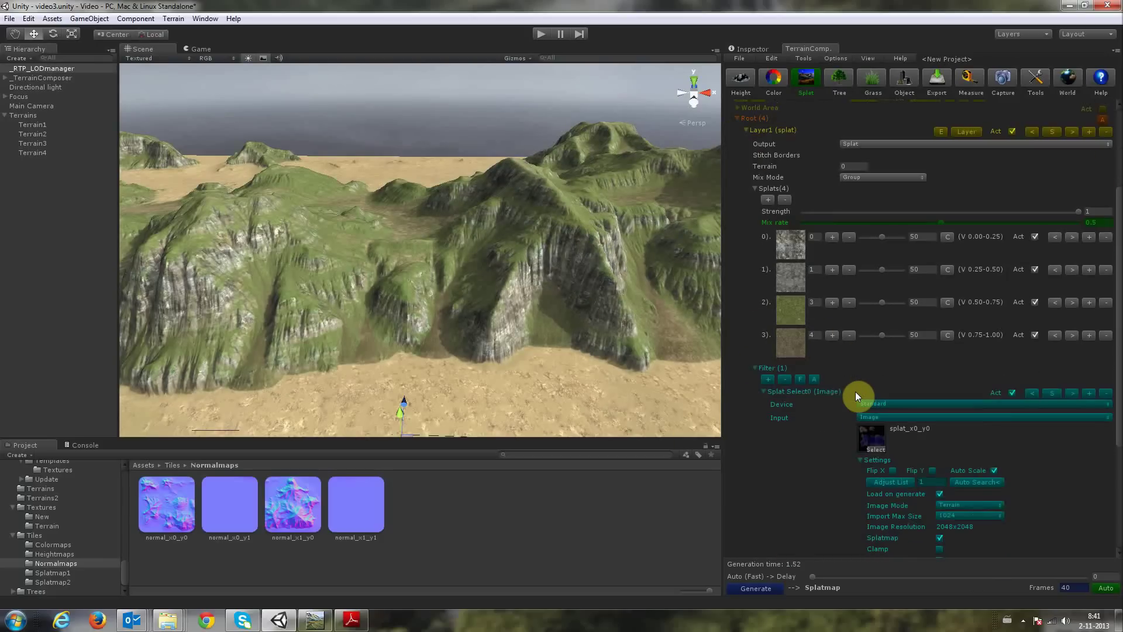
{"action": "scroll", "coordinate": [855, 391], "scroll_direction": "up", "scroll_amount": 2}
{"action": "scroll", "coordinate": [612, 273], "scroll_direction": "up", "scroll_amount": 5}
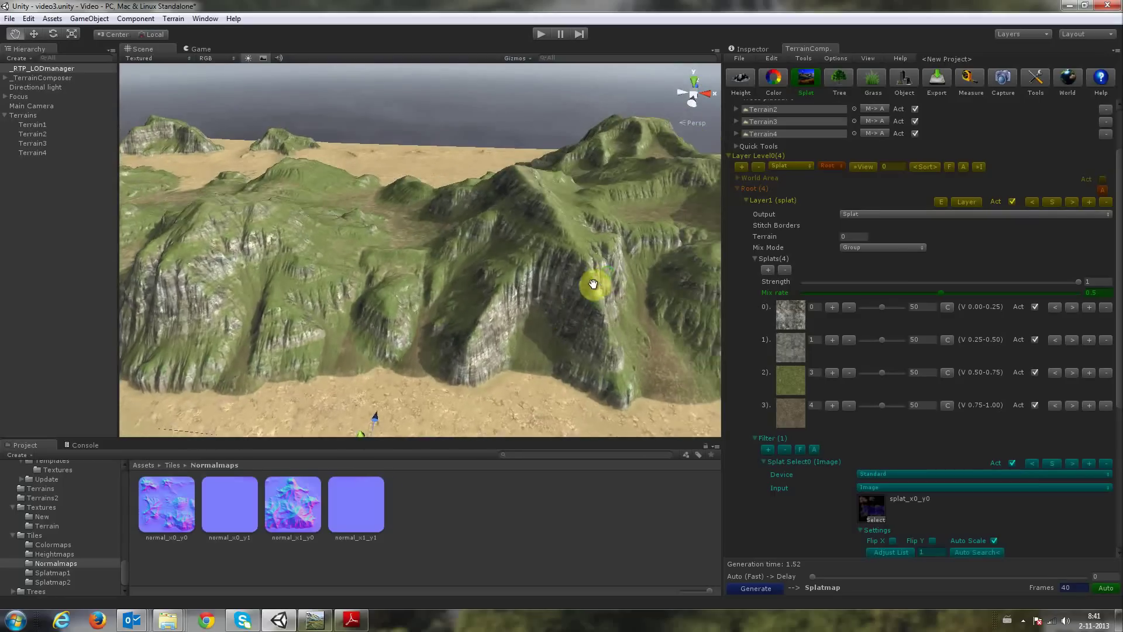
{"action": "scroll", "coordinate": [582, 276], "scroll_direction": "down", "scroll_amount": 5}
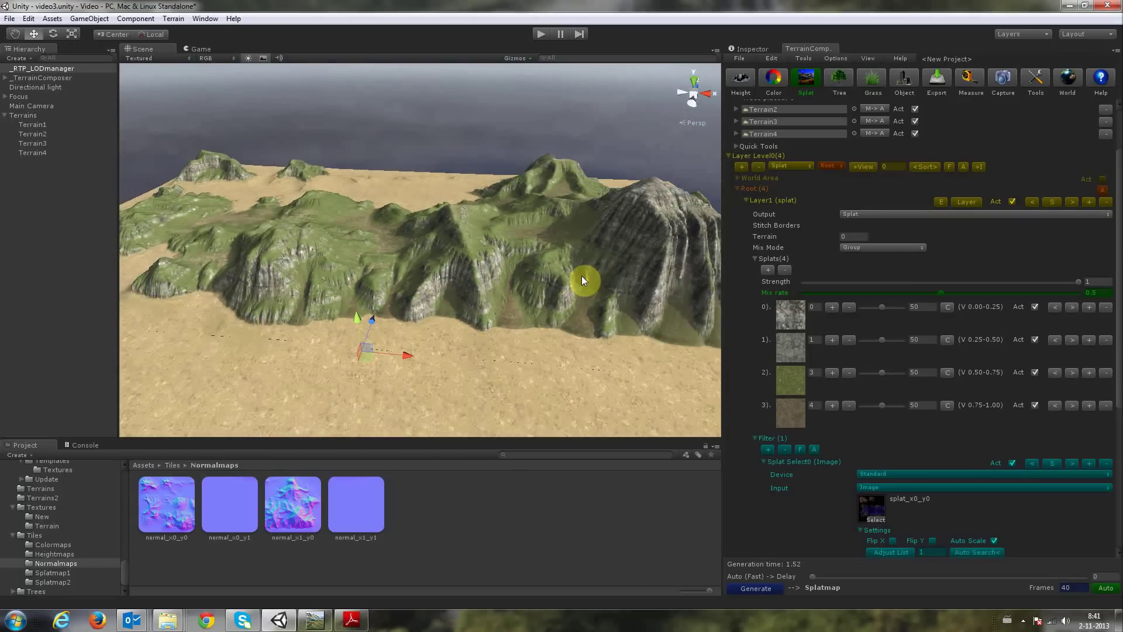
{"action": "left_click_drag", "start_coordinate": [581, 276], "coordinate": [544, 268], "text": "alt"}
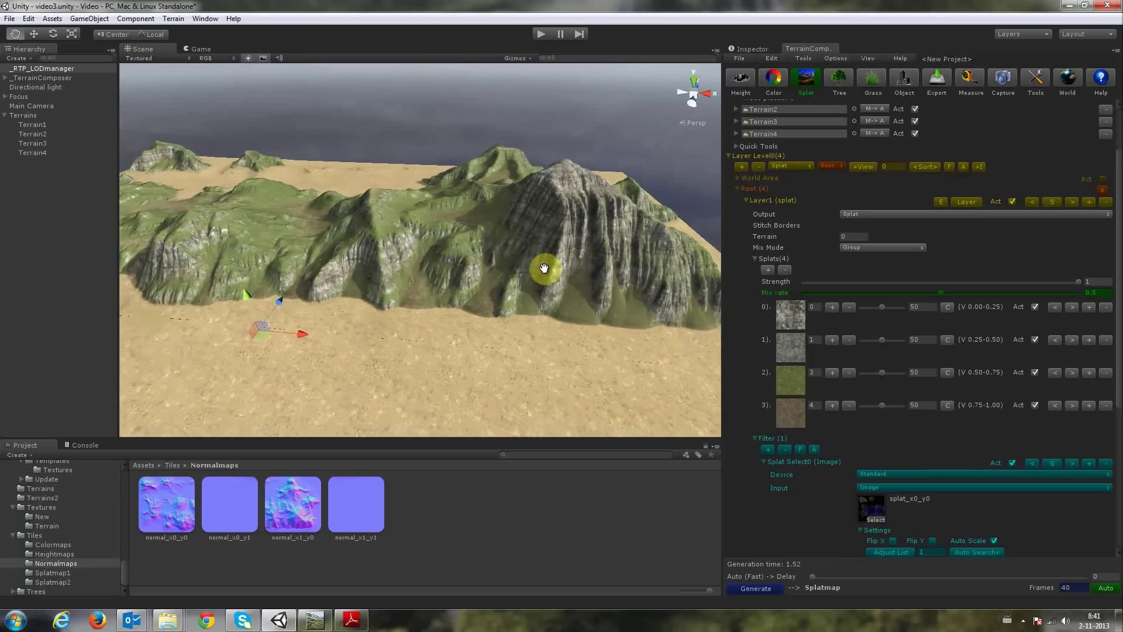
{"action": "middle_click_drag", "start_coordinate": [543, 268], "coordinate": [559, 287]}
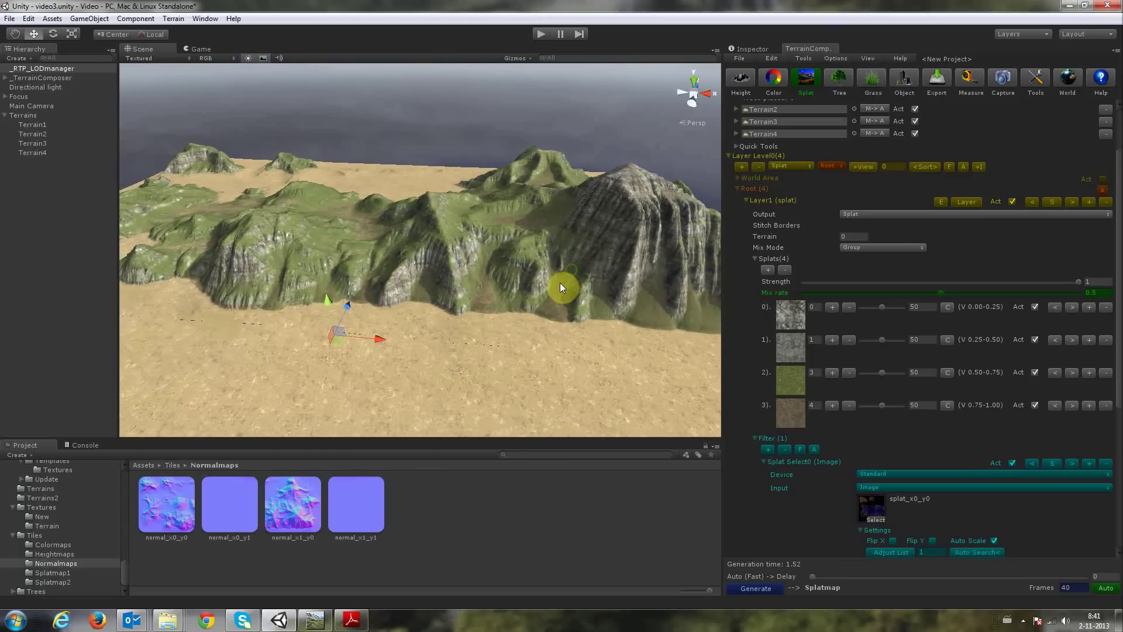
{"action": "mouse_move", "coordinate": [516, 284]}
{"action": "left_mouse_down", "text": "alt"}
{"action": "mouse_move", "coordinate": [538, 283]}
{"action": "mouse_move", "coordinate": [530, 280]}
{"action": "left_mouse_up", "text": "alt"}
- Test a lower heightmap filter strength, then set it back to 1
{"action": "left_click", "coordinate": [754, 74]}
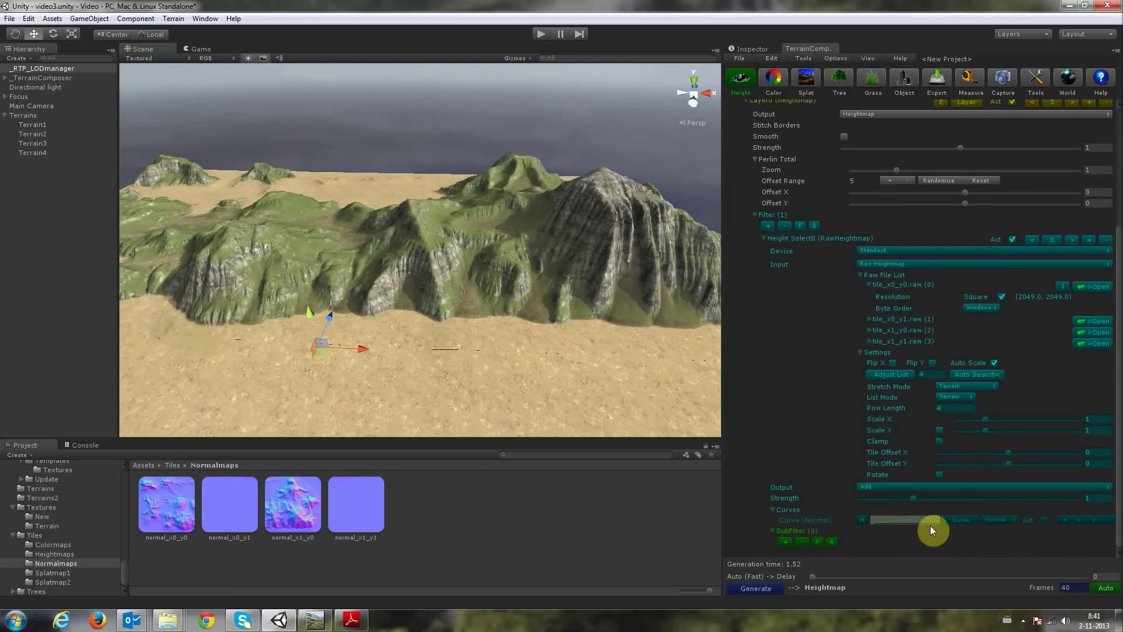
{"action": "left_click_drag", "start_coordinate": [938, 496], "coordinate": [898, 496]}
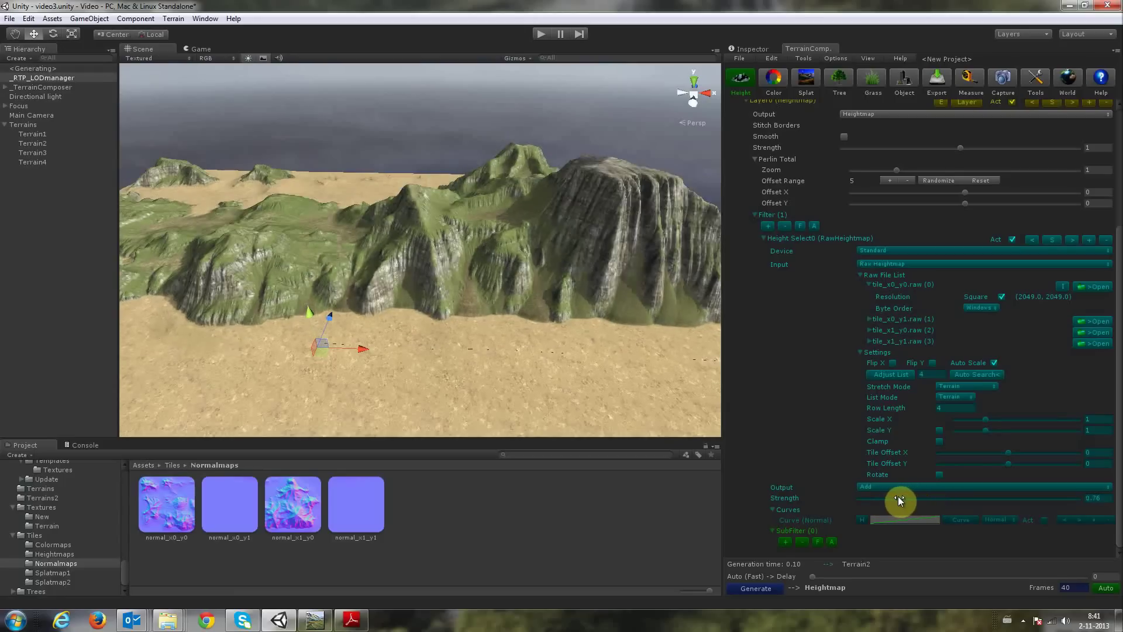
{"action": "double_click", "coordinate": [1083, 497]}
{"action": "type", "text": "1"}
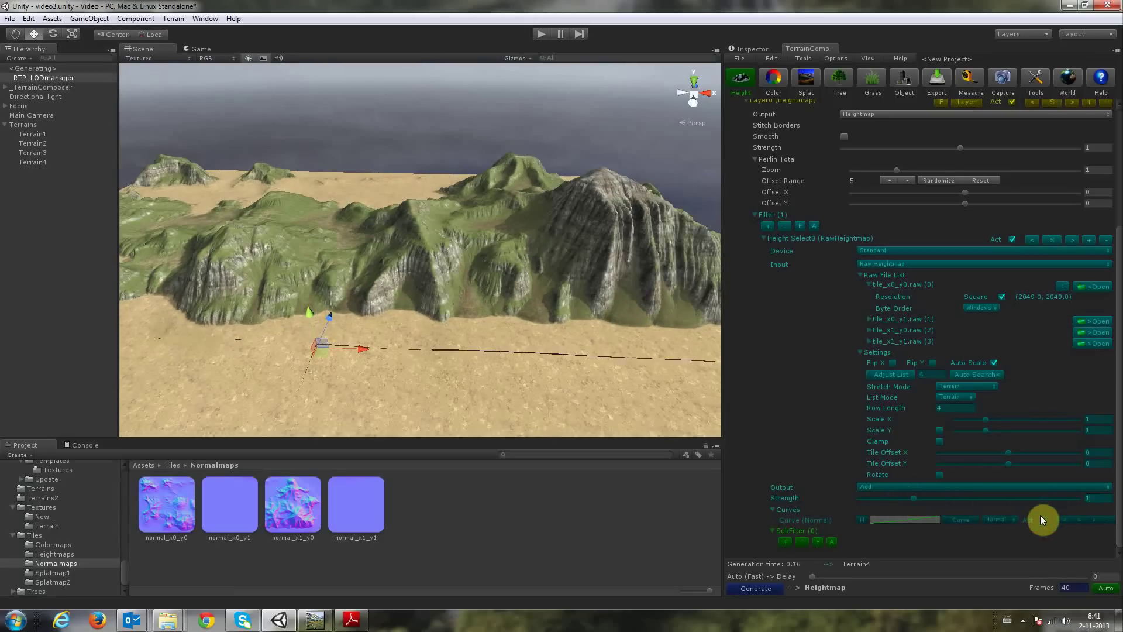
- Try ease-in, ease-out and S-shaped height curves, then restore linear and close the editor
{"action": "left_click", "coordinate": [917, 520]}
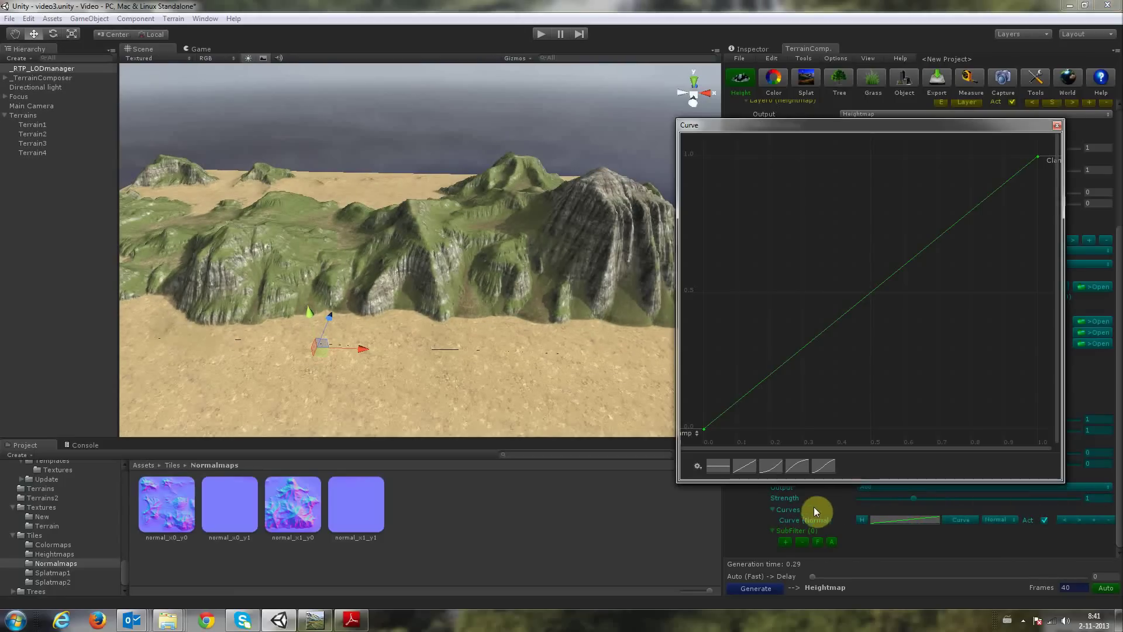
{"action": "left_click", "coordinate": [766, 467]}
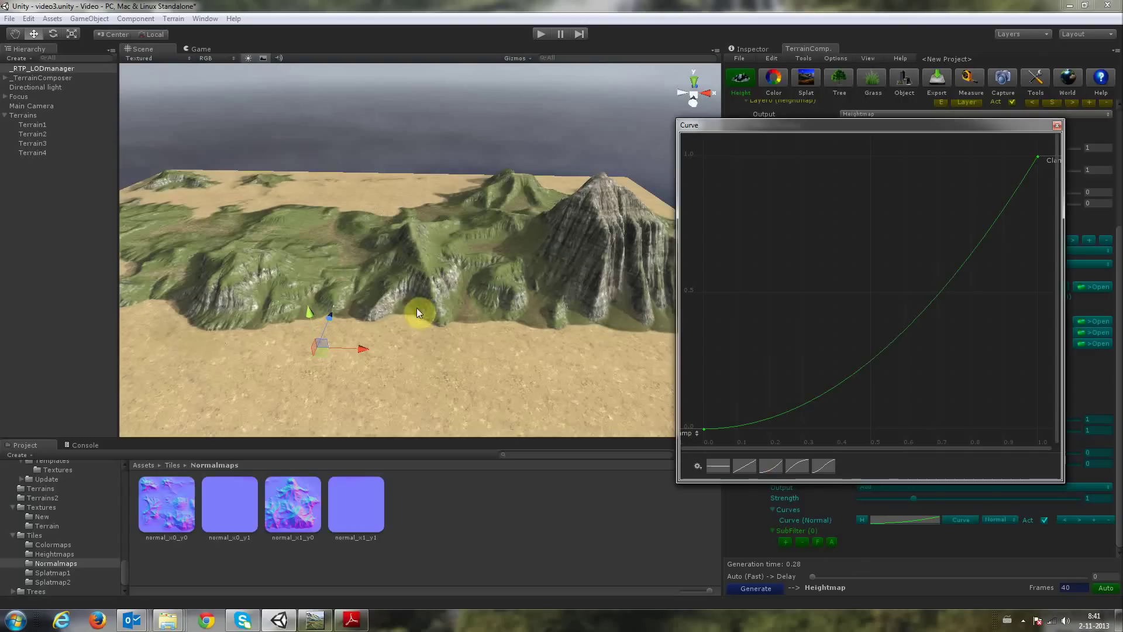
{"action": "left_click", "coordinate": [805, 469]}
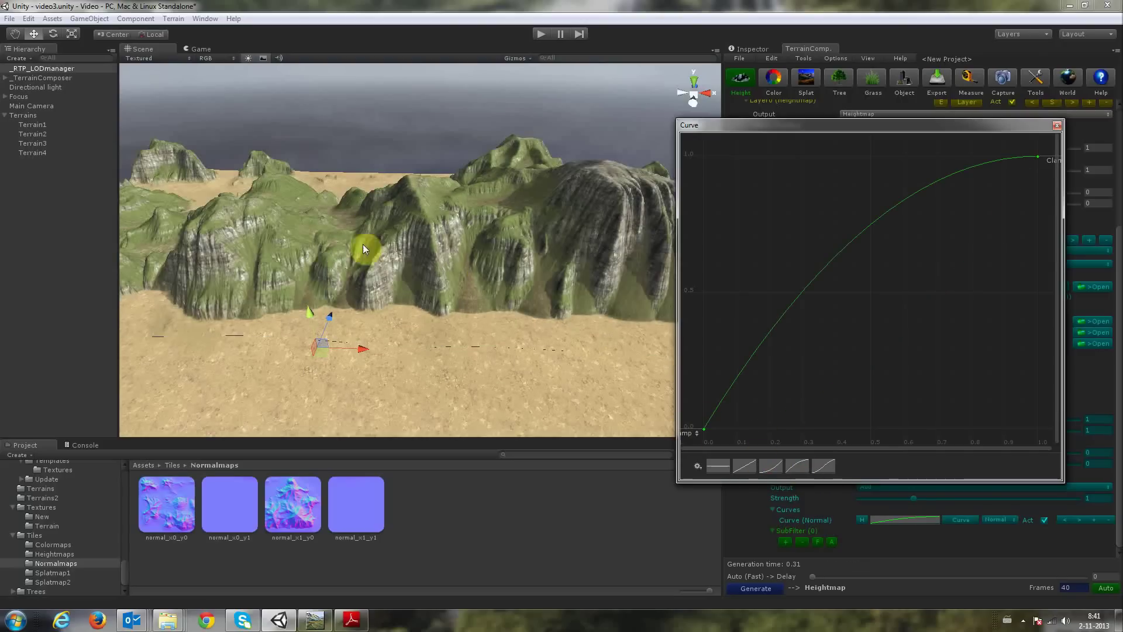
{"action": "left_click", "coordinate": [748, 465]}
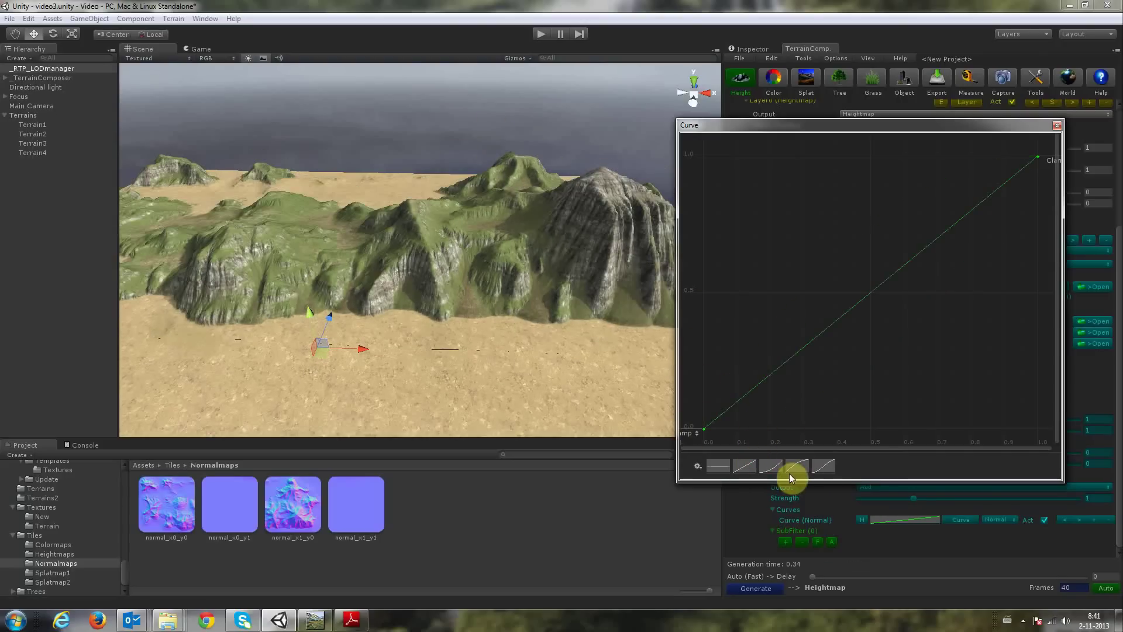
{"action": "left_click", "coordinate": [830, 468]}
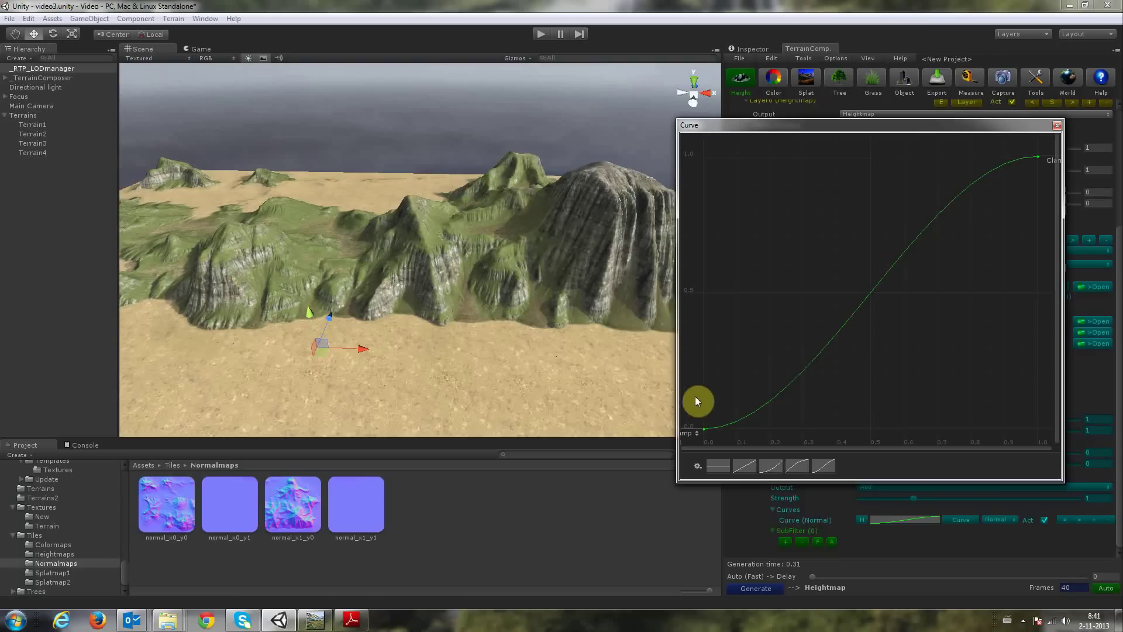
{"action": "left_click", "coordinate": [741, 465]}
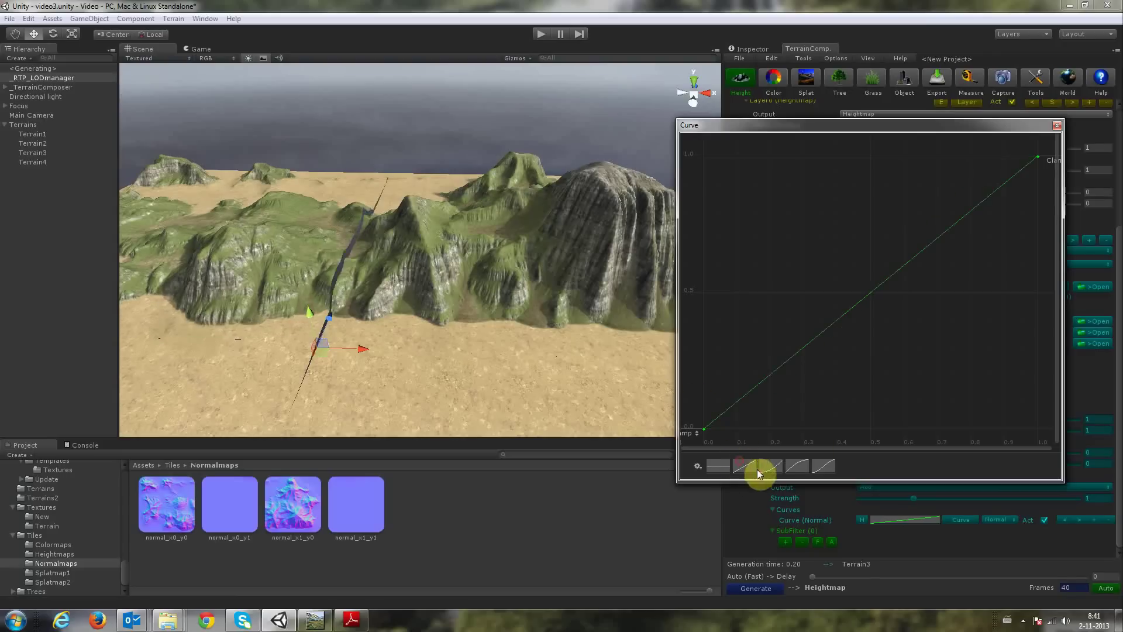
{"action": "left_click", "coordinate": [1057, 125]}
{"action": "scroll", "coordinate": [803, 398], "scroll_direction": "up", "scroll_amount": 5}
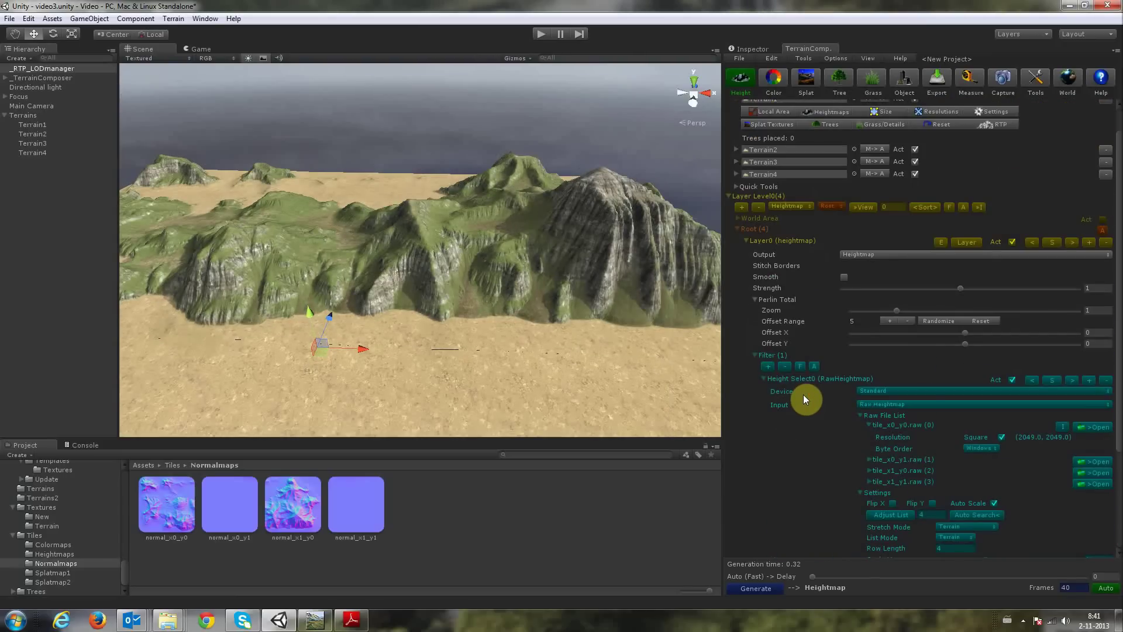
- In the Splat settings, step Layer1's splat 3 from texture 4 down to texture 2
{"action": "scroll", "coordinate": [803, 398], "scroll_direction": "down", "scroll_amount": 3}
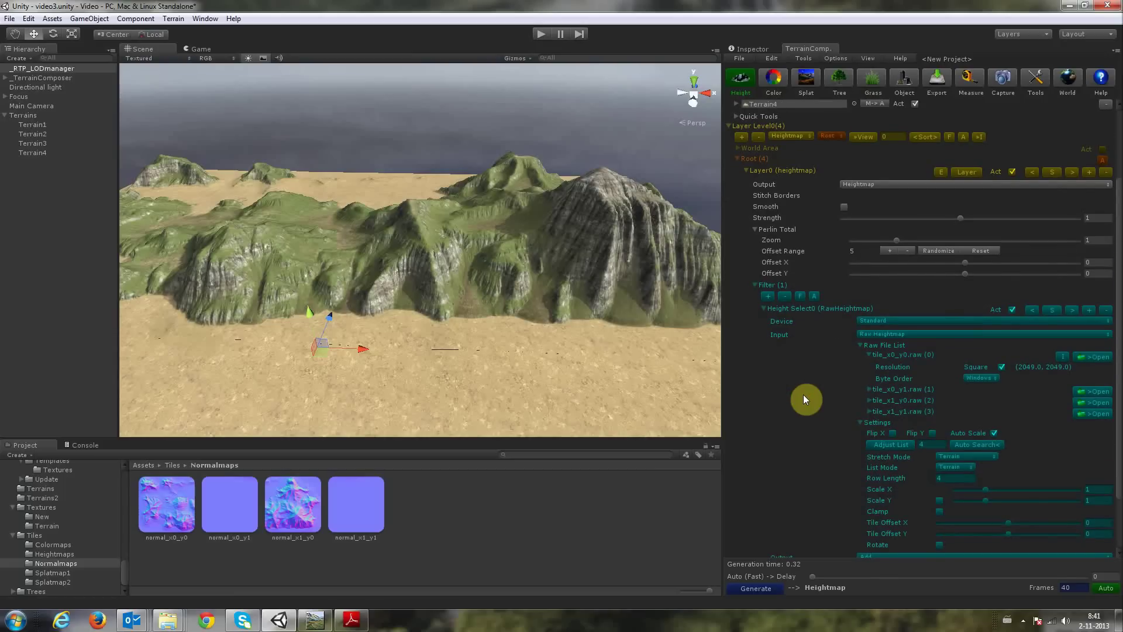
{"action": "scroll", "coordinate": [804, 393], "scroll_direction": "up", "scroll_amount": 3}
{"action": "scroll", "coordinate": [781, 358], "scroll_direction": "up", "scroll_amount": 1}
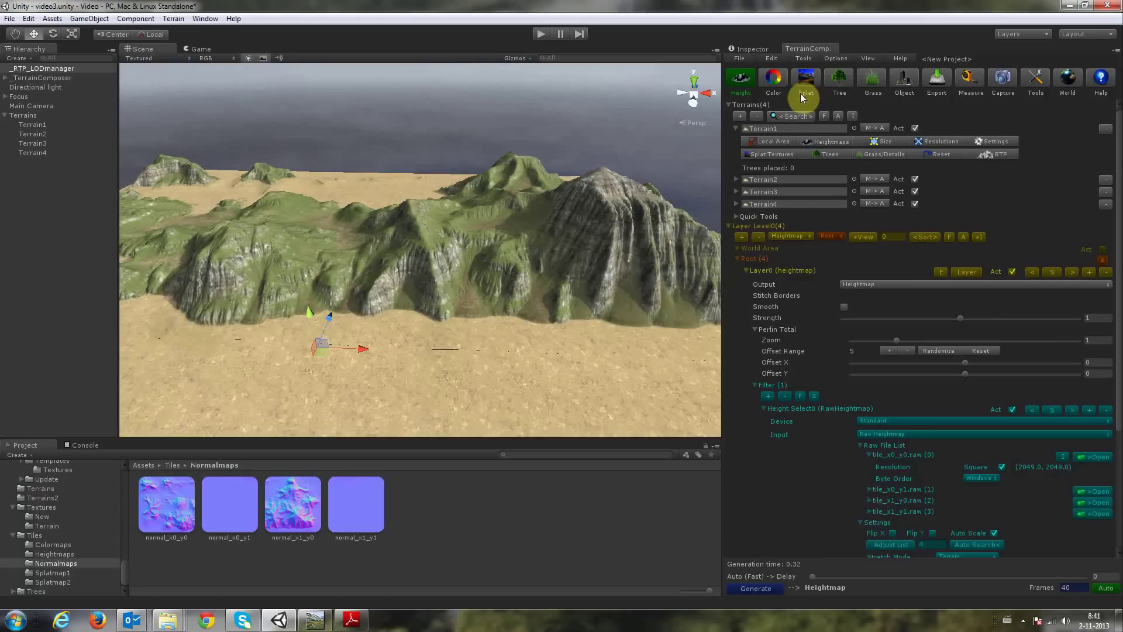
{"action": "left_click", "coordinate": [810, 78]}
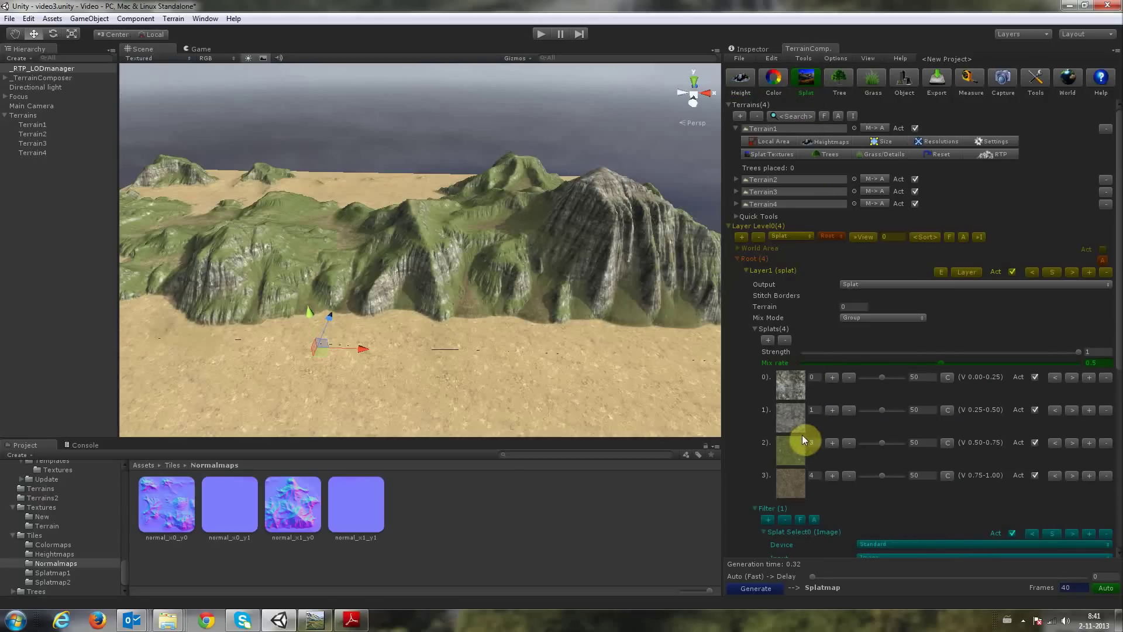
{"action": "left_click", "coordinate": [847, 476]}
{"action": "left_click", "coordinate": [848, 476]}
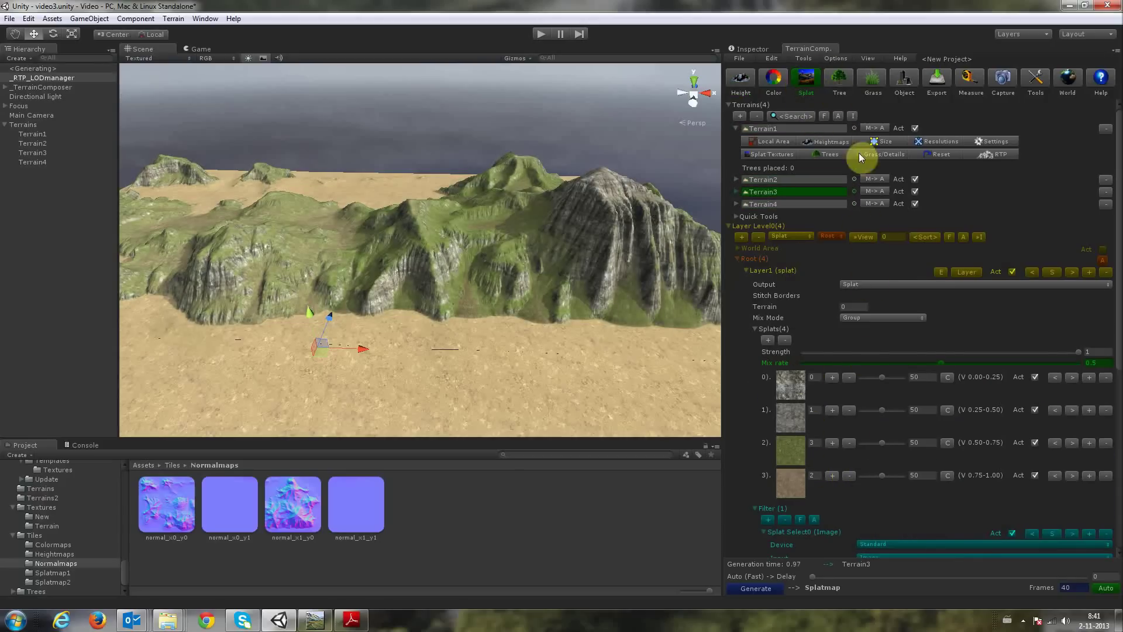
- Set heightmap resolution 2049 and splatmap resolution 2048 for all four terrains
{"action": "left_click", "coordinate": [935, 141]}
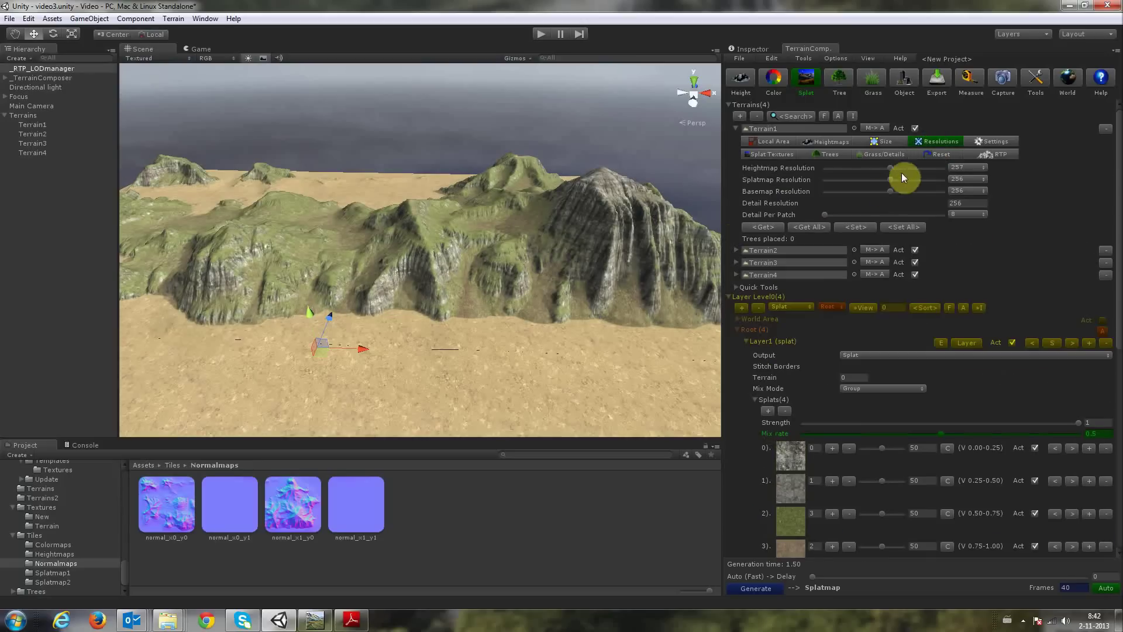
{"action": "left_click", "coordinate": [762, 587]}
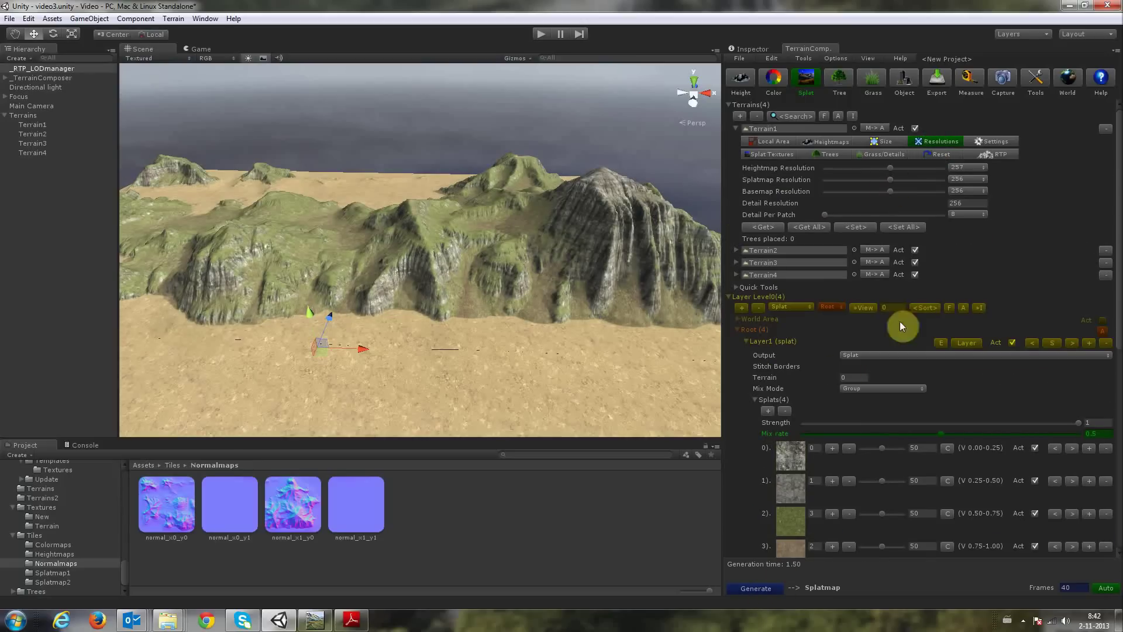
{"action": "left_click_drag", "start_coordinate": [891, 160], "coordinate": [921, 170]}
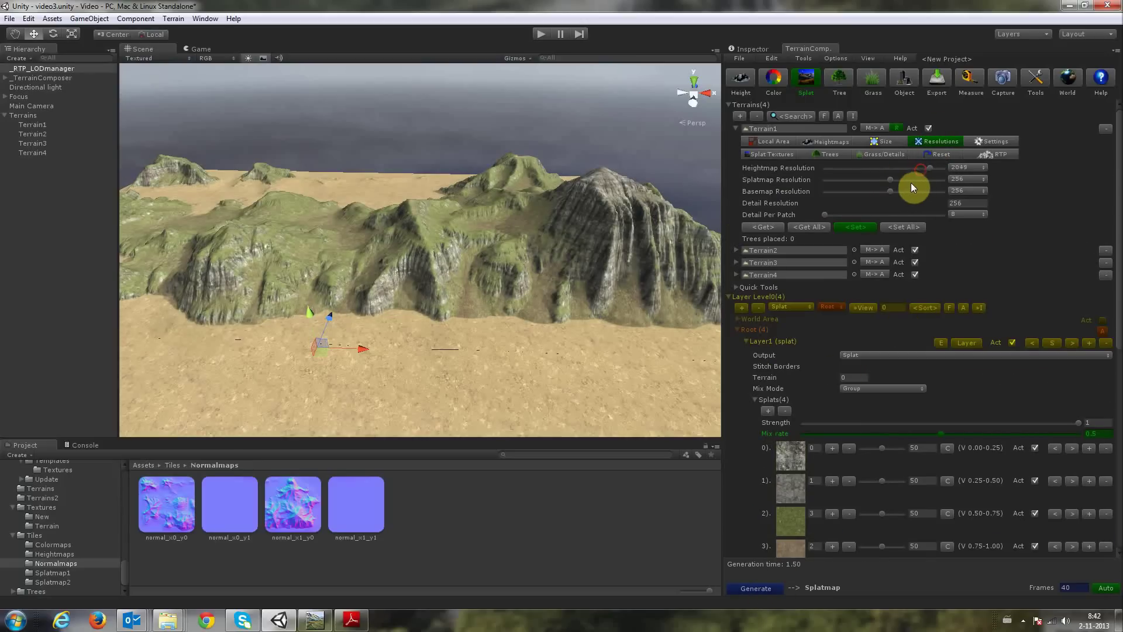
{"action": "left_click", "coordinate": [903, 227]}
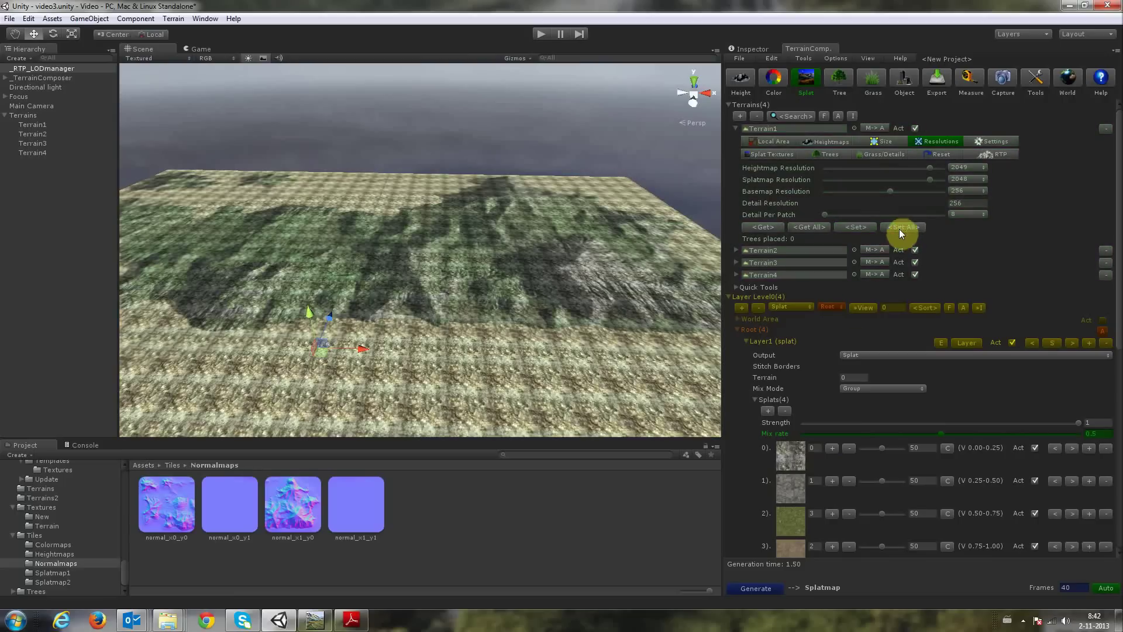
- Regenerate the heightmaps and then the splatmaps at the new resolution
{"action": "left_click", "coordinate": [742, 82]}
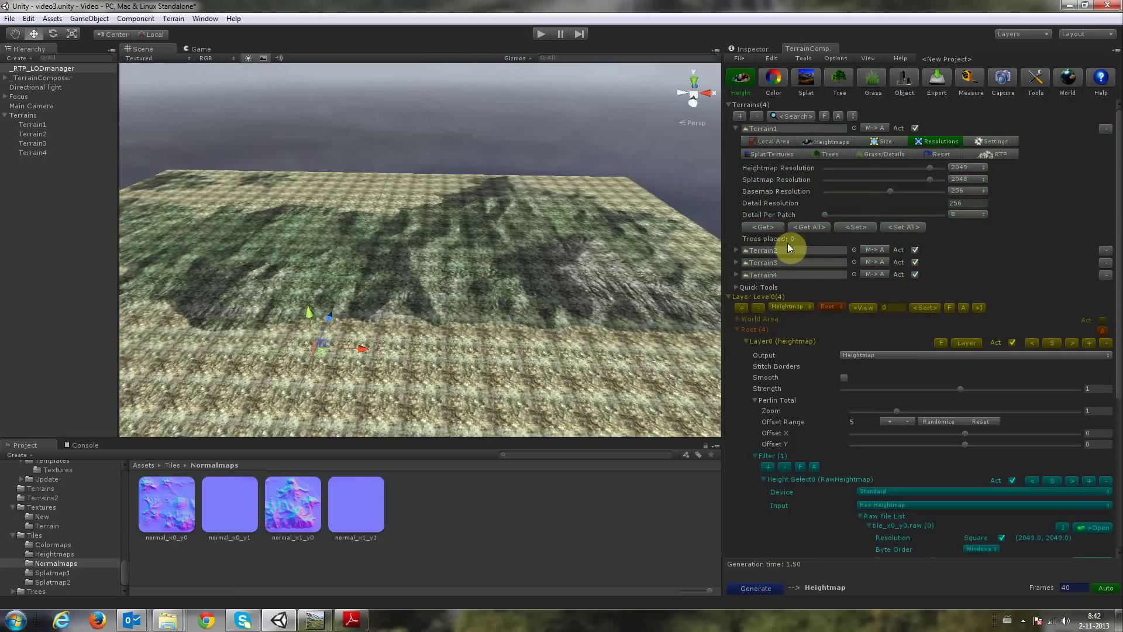
{"action": "left_click", "coordinate": [757, 588]}
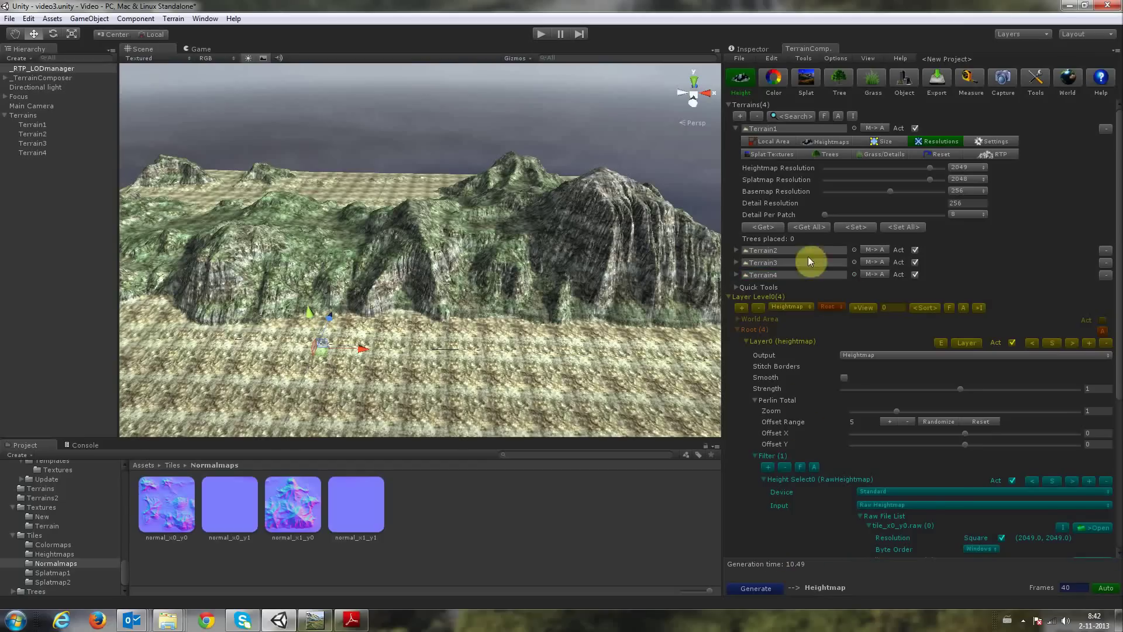
{"action": "left_click", "coordinate": [813, 76]}
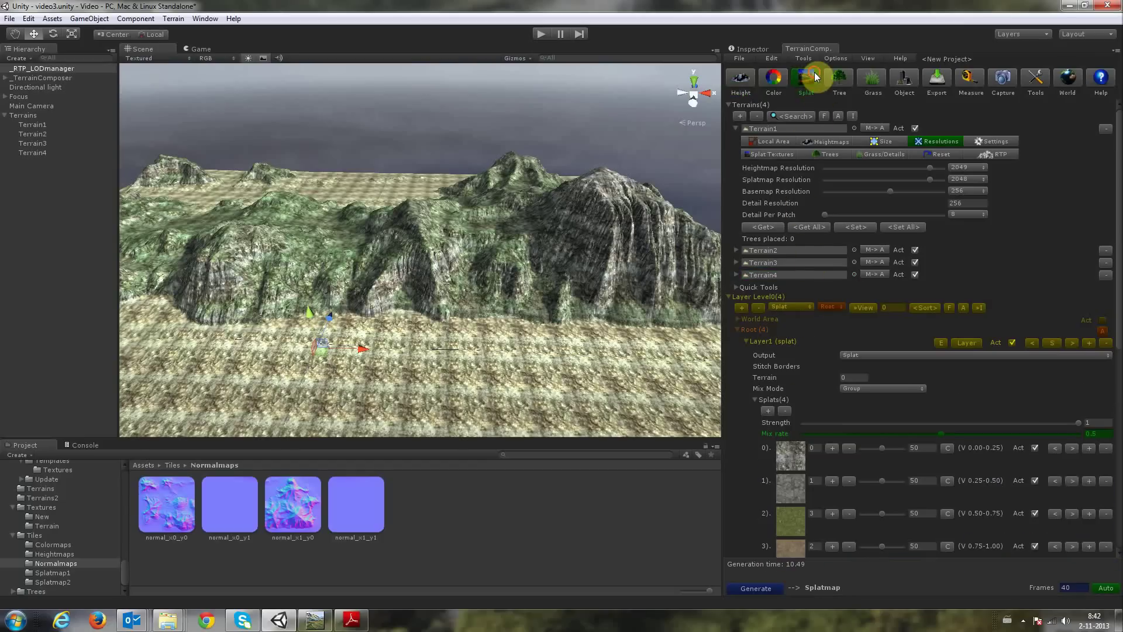
{"action": "left_click", "coordinate": [758, 586]}
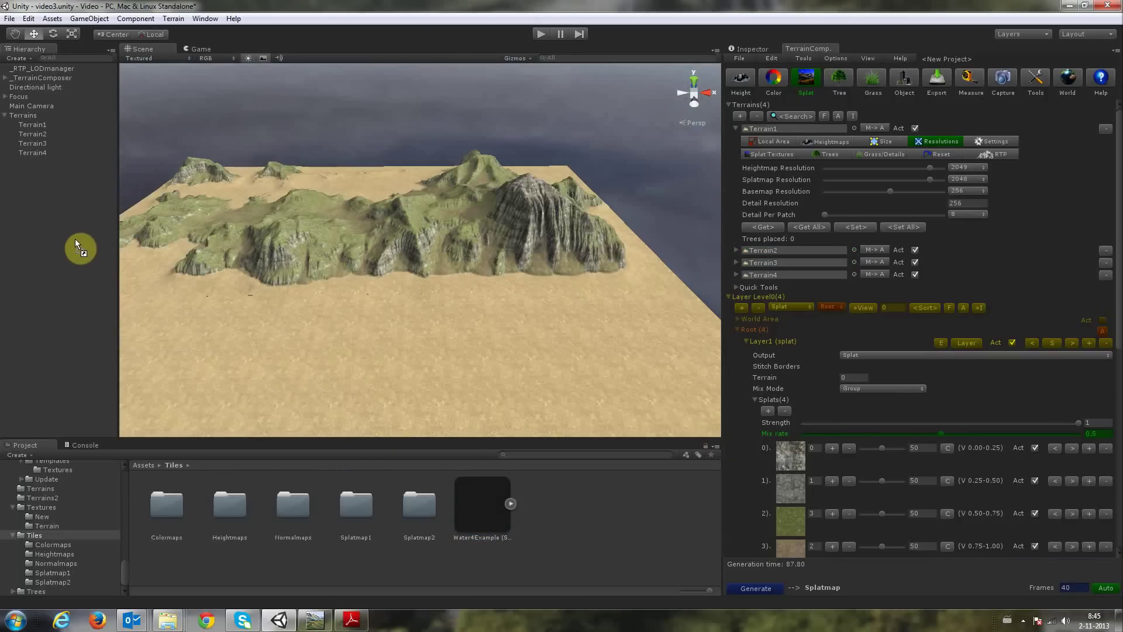
- Add the Water4Example (Simple) prefab and orbit the maximized Scene view around the island
{"action": "left_click_drag", "start_coordinate": [47, 189], "coordinate": [46, 189]}
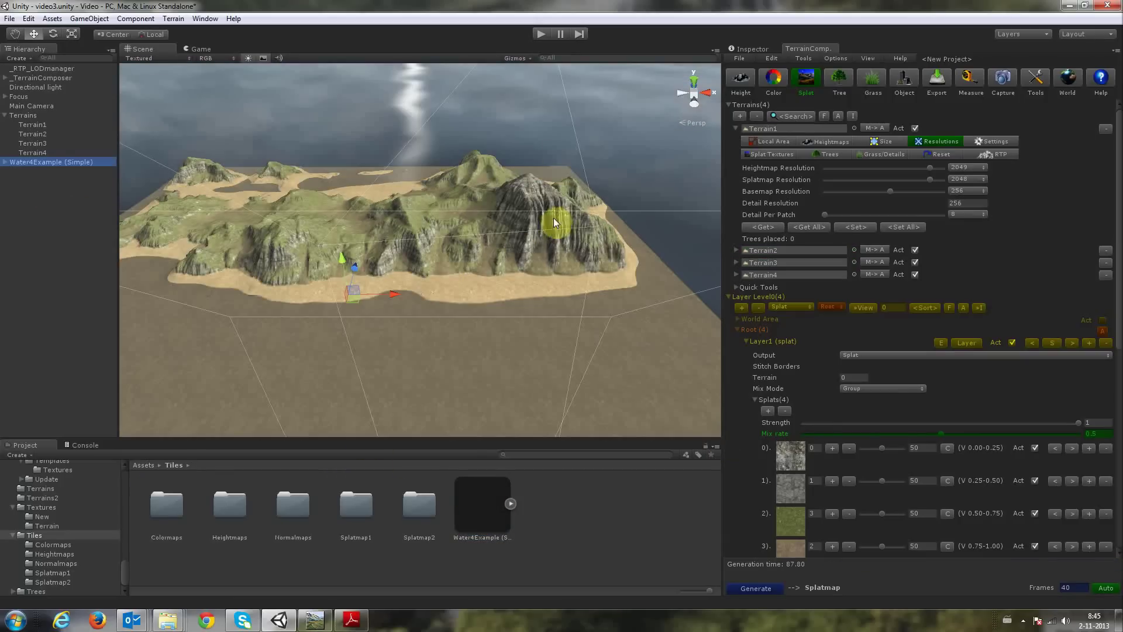
{"action": "key", "text": "shift+space"}
{"action": "left_click_drag", "start_coordinate": [556, 170], "coordinate": [609, 222], "text": "alt"}
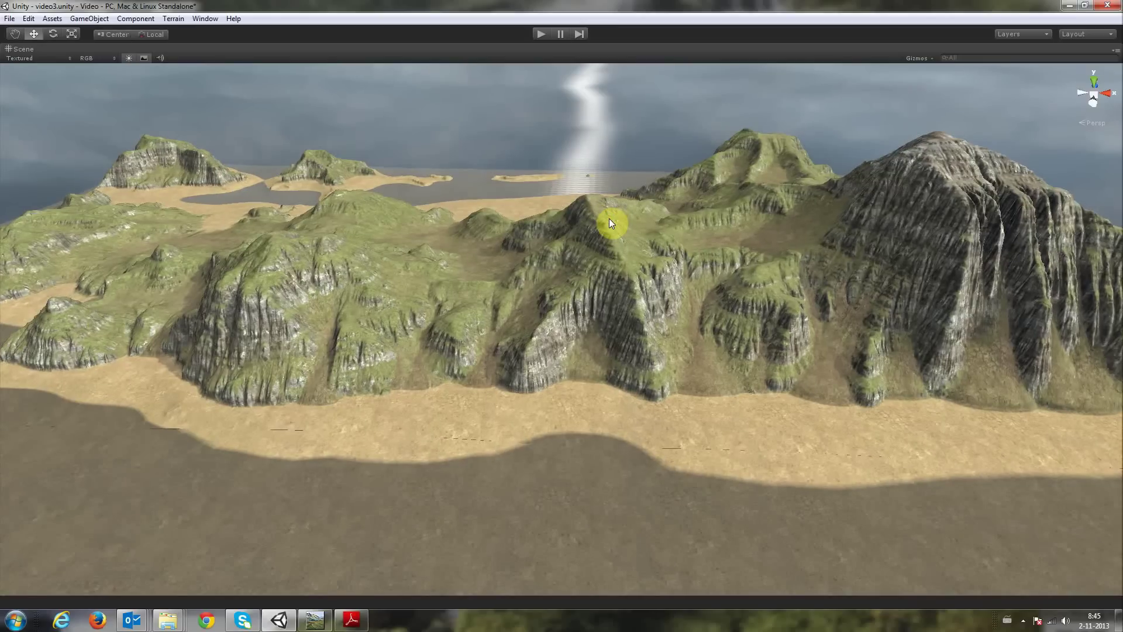